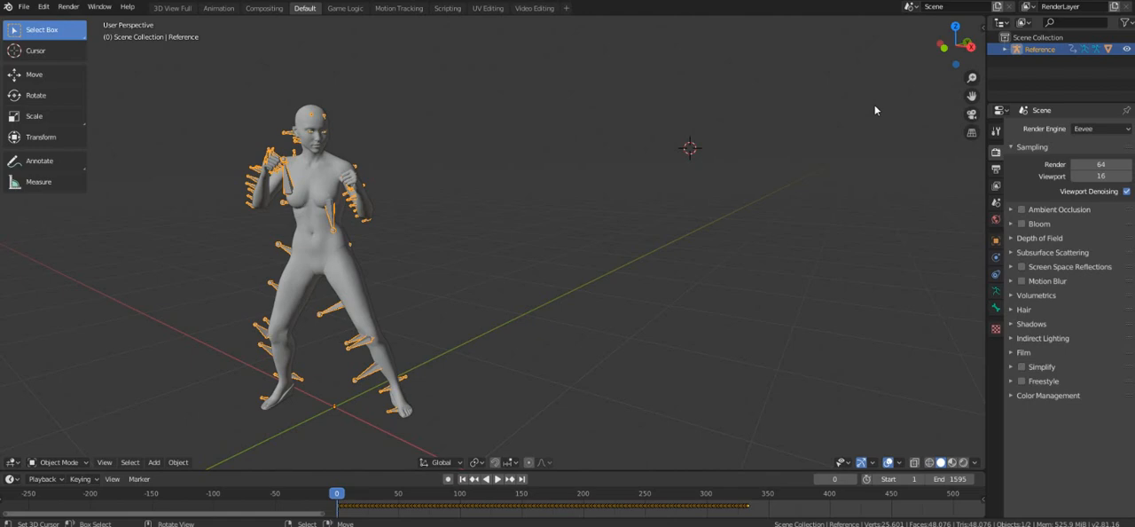
Turn on X-ray display in the viewport to show the armature's bones through the character mesh.
middle_drag(563, 301, 524, 329)
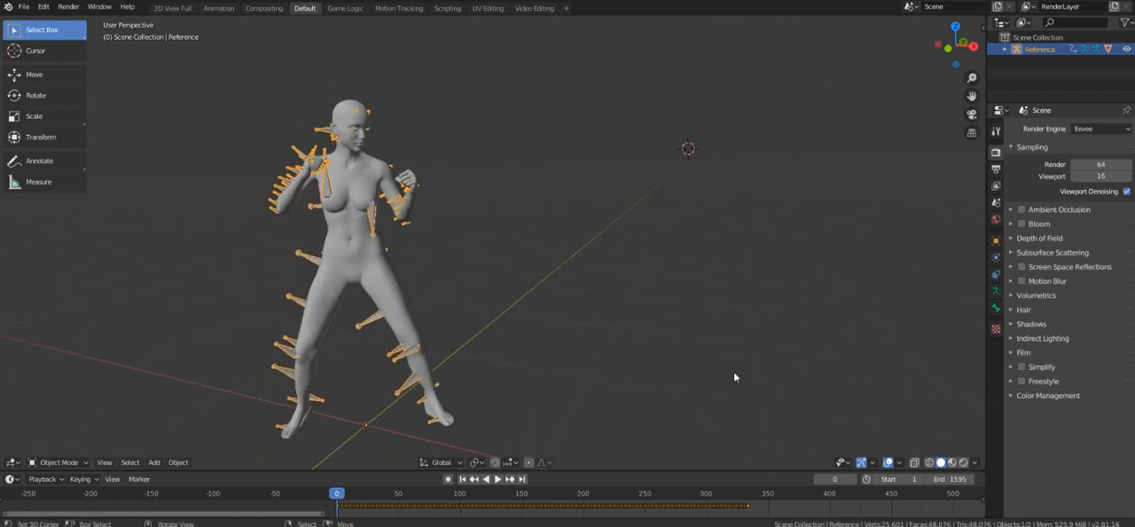
middle_drag(438, 340, 455, 340)
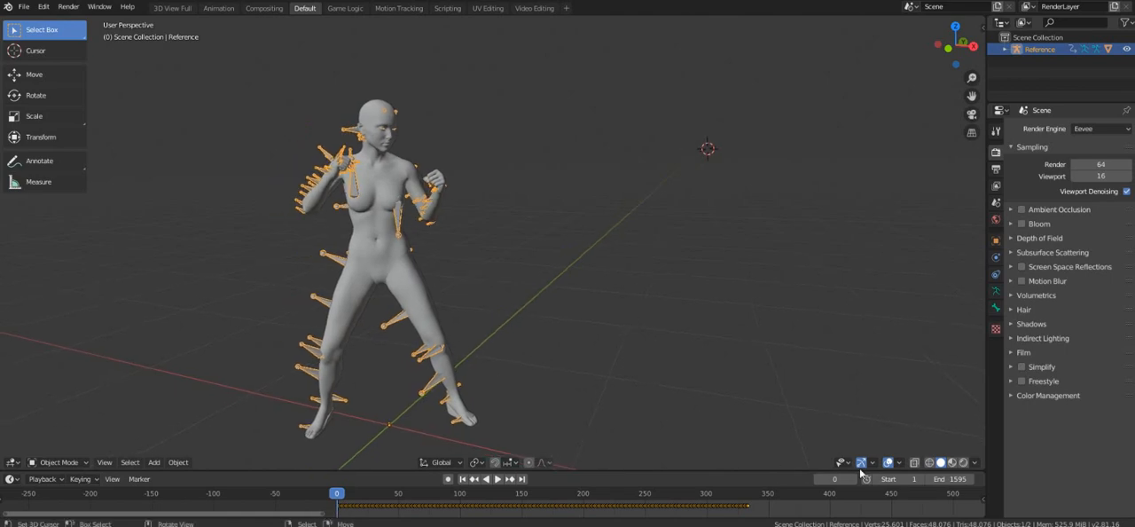
click(915, 463)
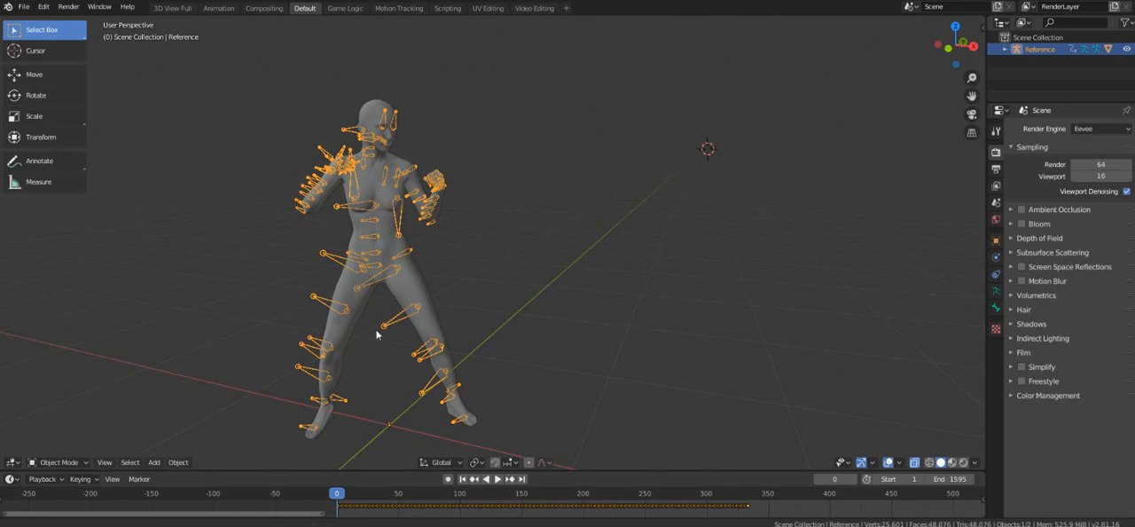
shift+middle_drag(376, 334, 411, 352)
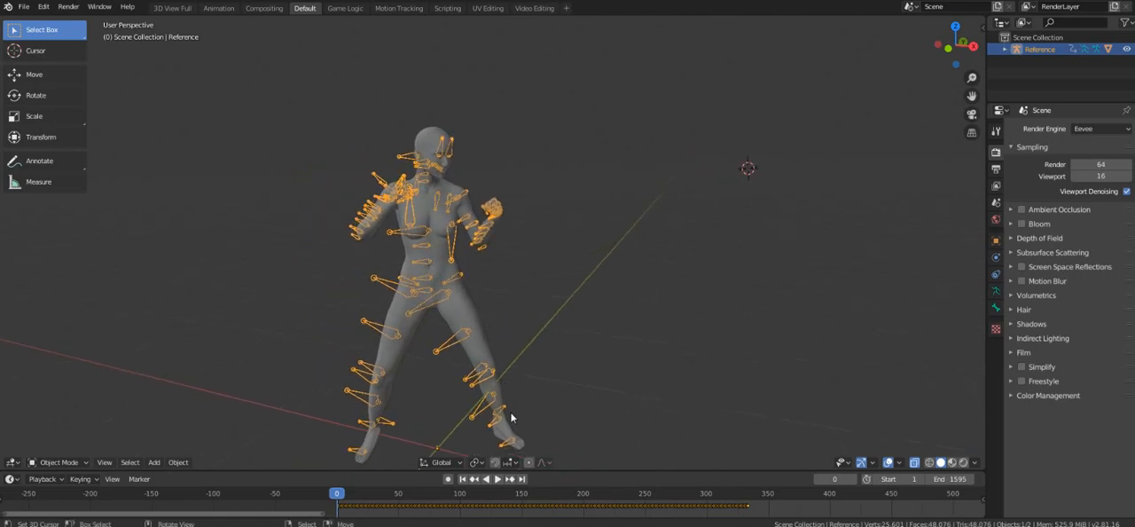
shift+middle_drag(513, 416, 401, 316)
Deselect the character's armature.
click(334, 249)
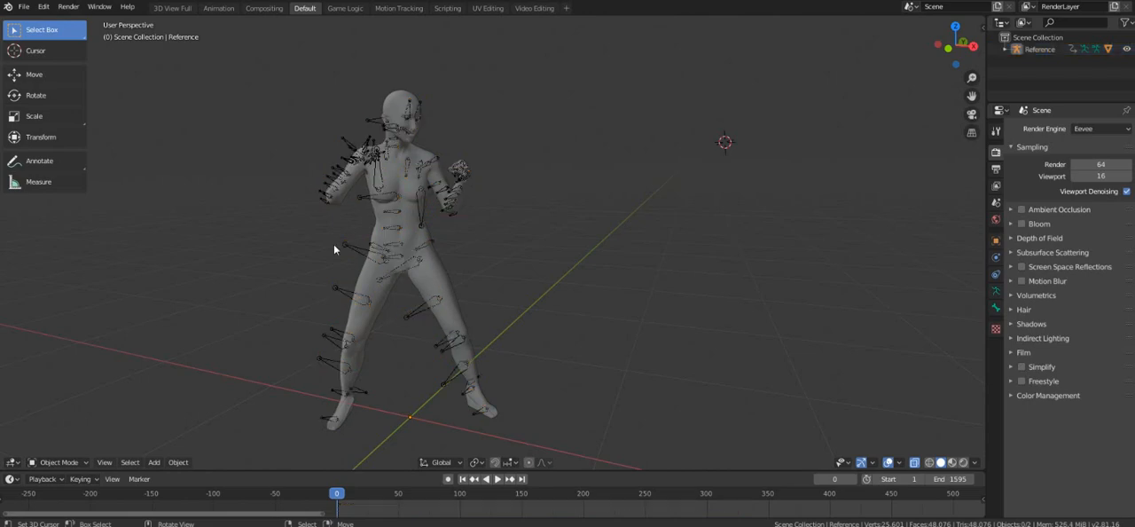
click(370, 255)
click(345, 252)
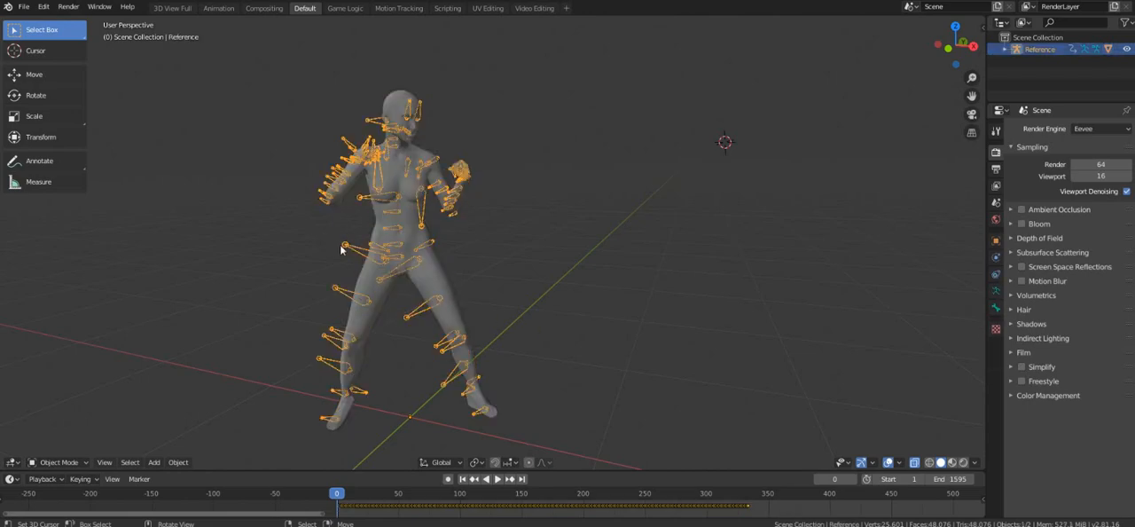
middle_drag(517, 295, 501, 289)
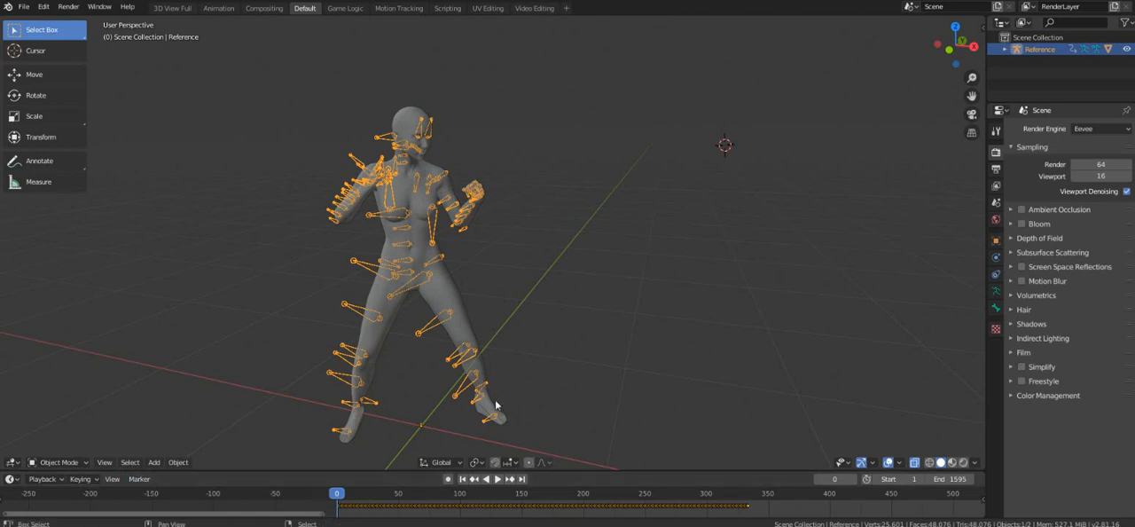
click(226, 382)
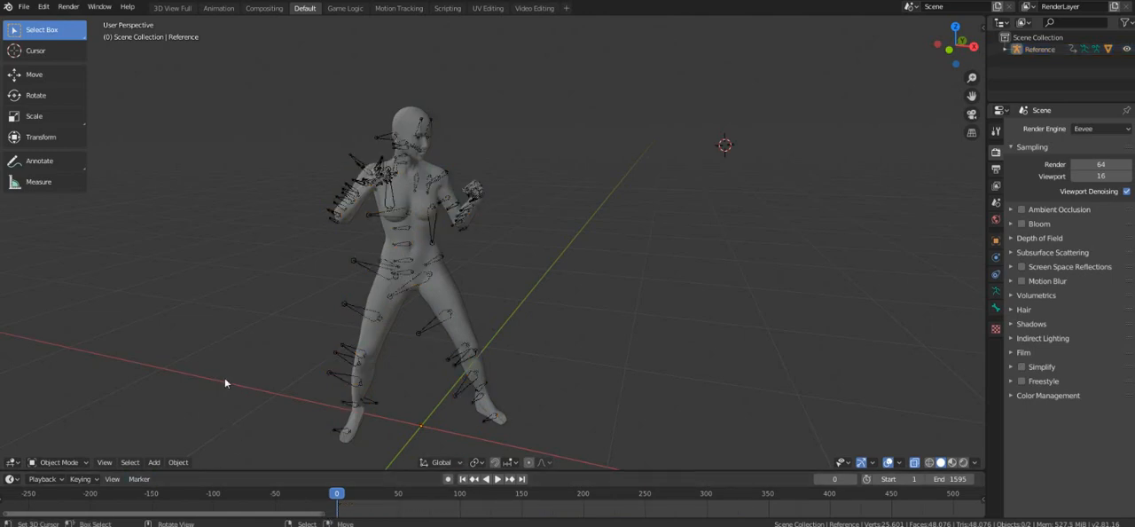
Play the character's animation to review its motion, stop it and return to the first frame.
click(498, 479)
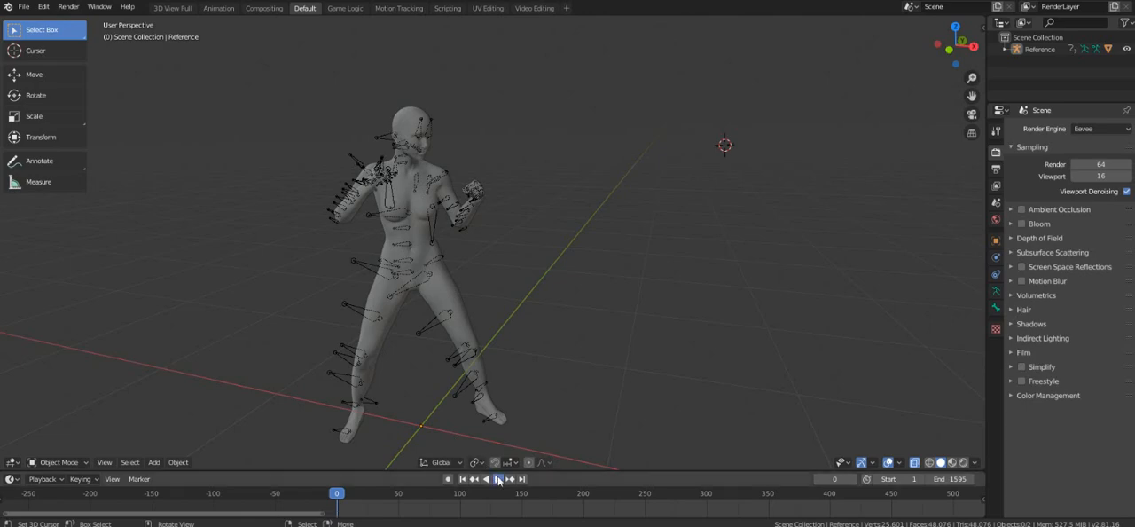
middle_drag(507, 355, 475, 358)
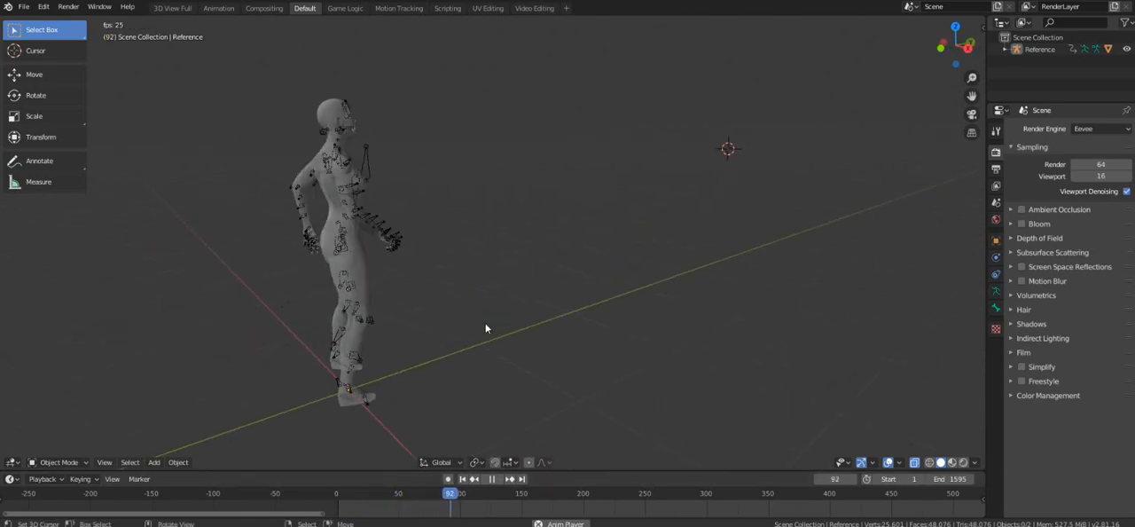
middle_drag(481, 324, 375, 317)
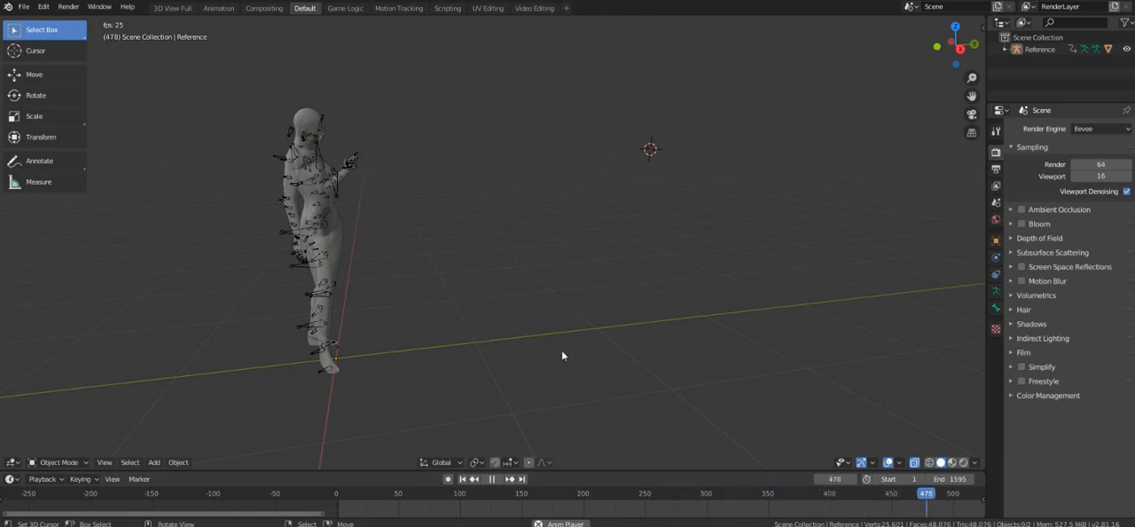
click(491, 479)
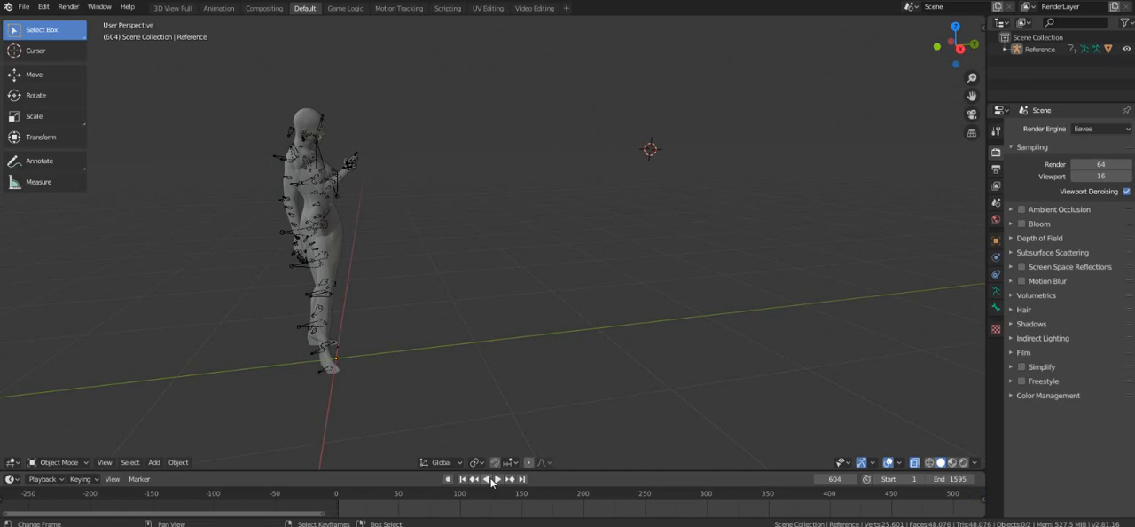
click(462, 479)
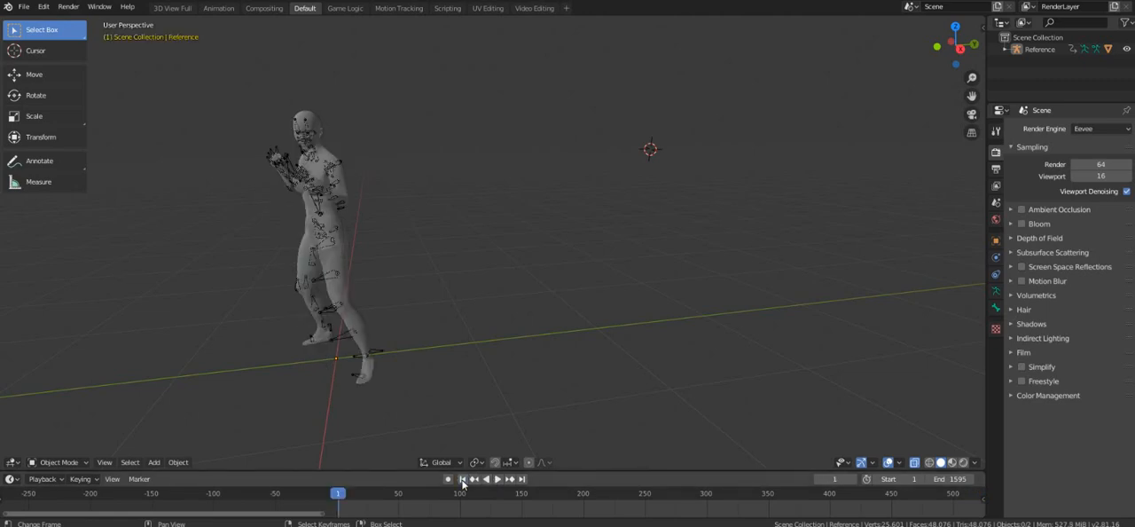
Switch to the Animation workspace and turn on X-ray display for the character in its main viewport.
middle_drag(377, 313, 530, 364)
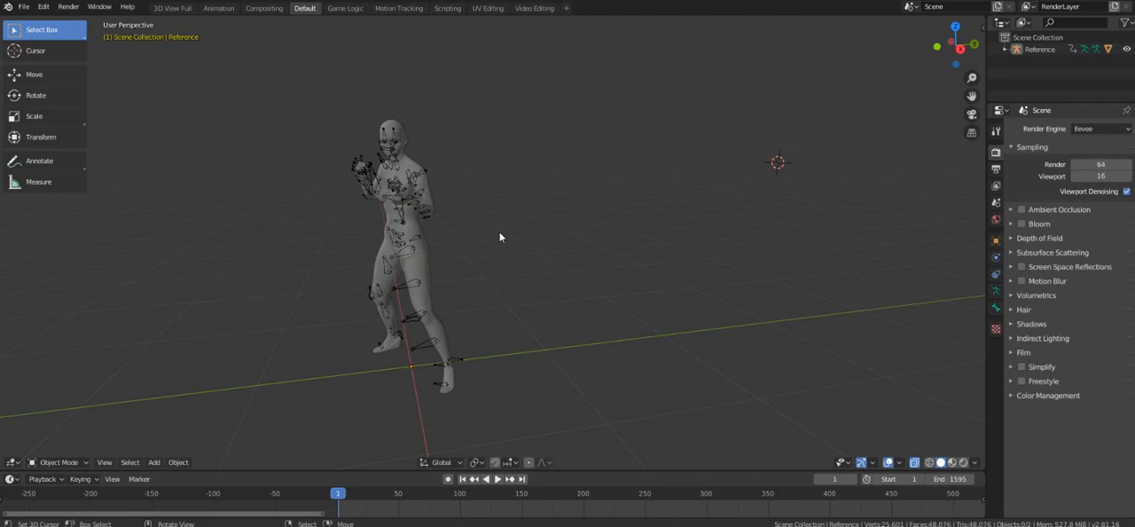
shift+middle_drag(438, 266, 493, 302)
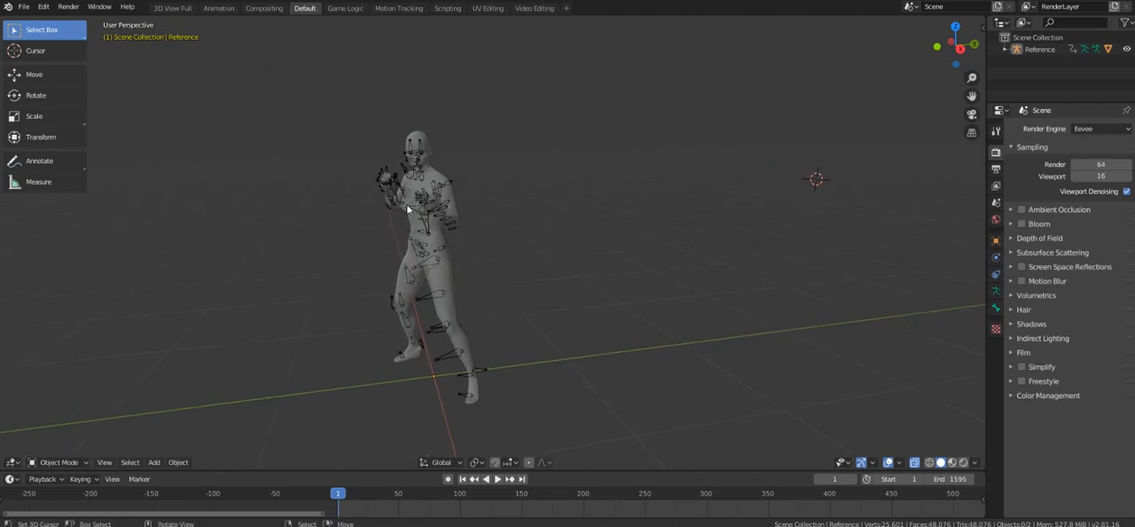
scroll(393, 259, up, 2)
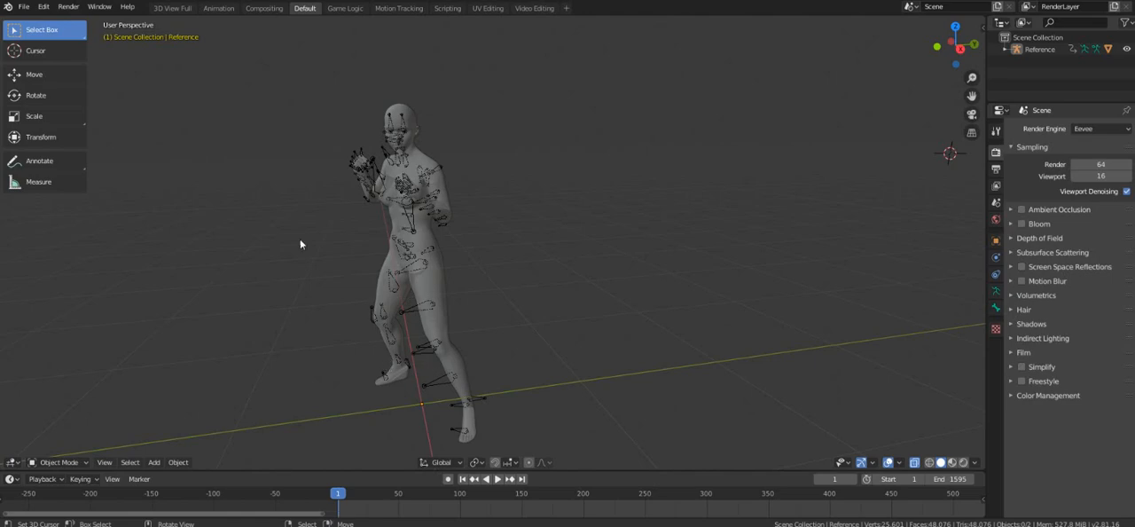
click(219, 8)
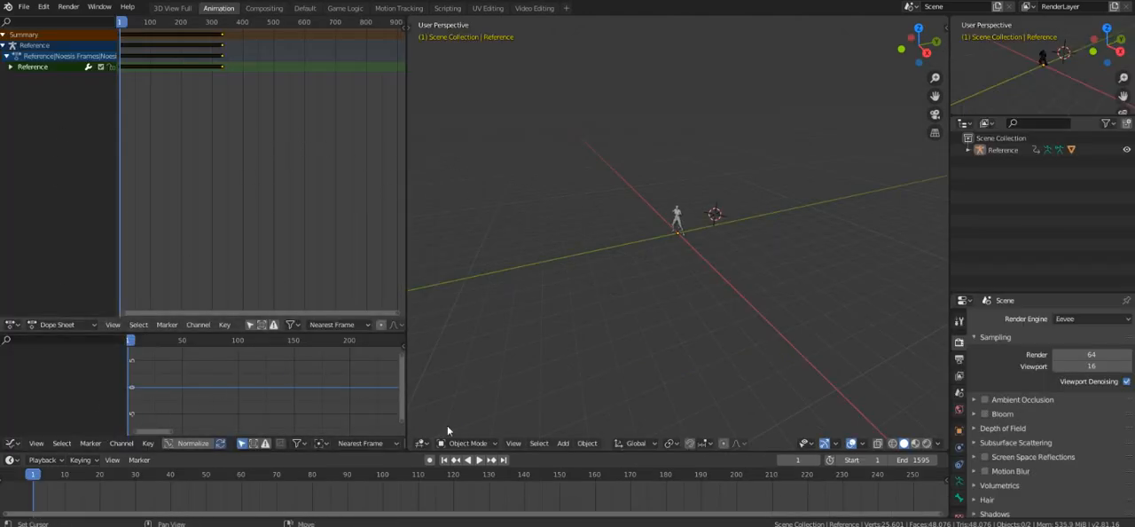
scroll(710, 264, up, 3)
middle_drag(709, 264, 632, 268)
scroll(650, 233, up, 5)
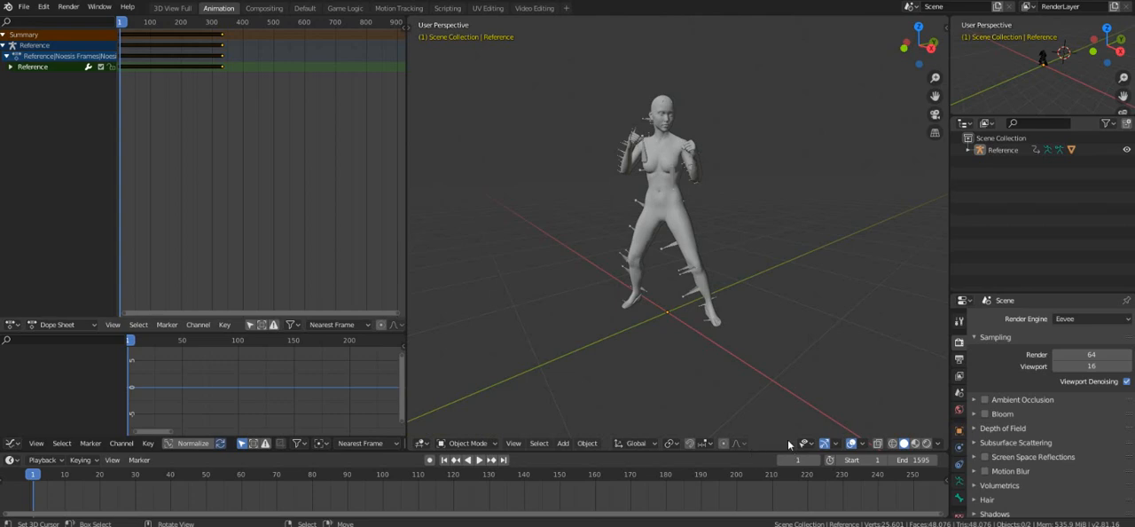
click(877, 443)
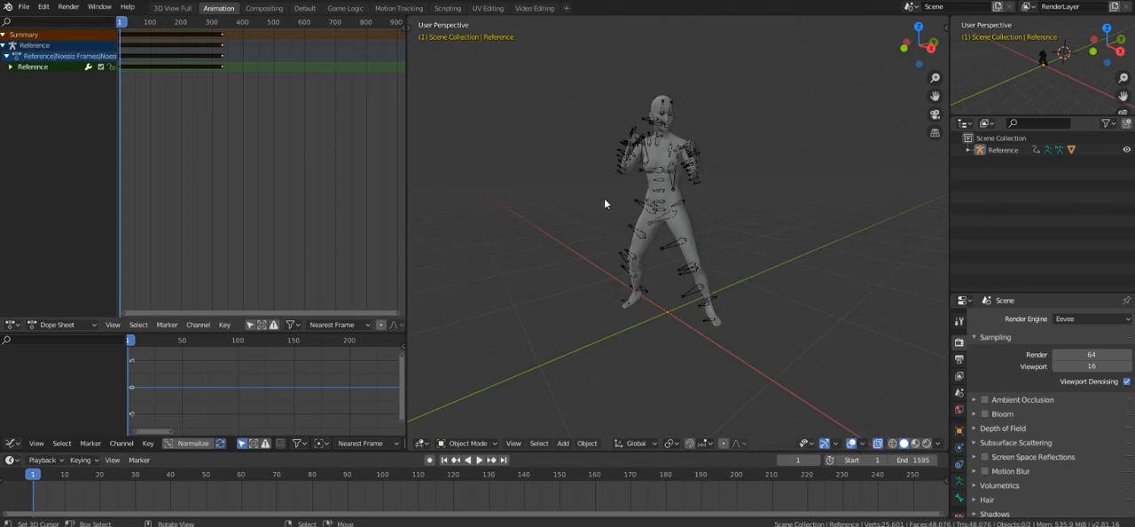
Select all of the Reference channel's keyframes in the dope sheet and move them to start at frame 15.
scroll(608, 197, up, 3)
middle_drag(612, 195, 615, 248)
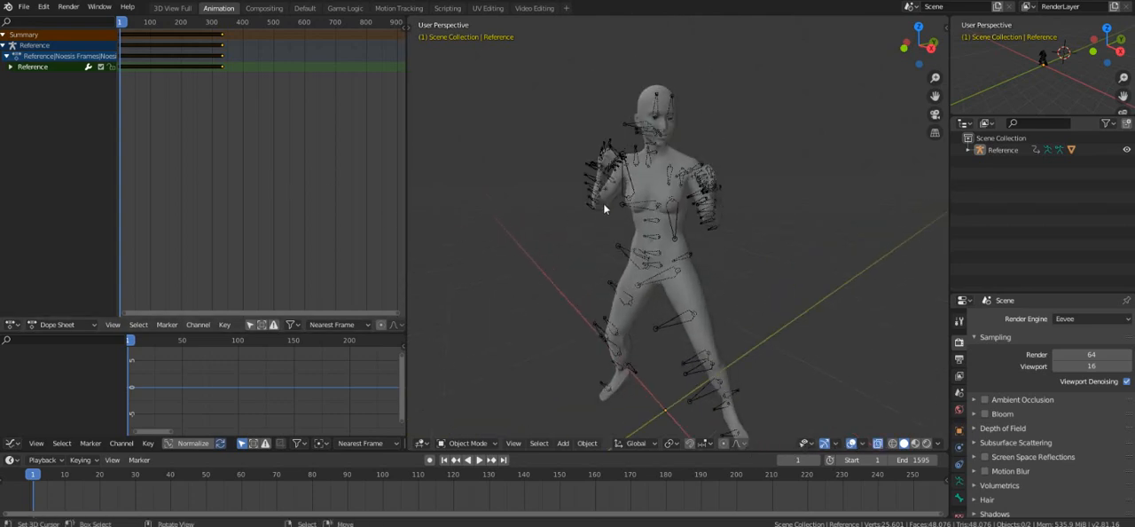
scroll(219, 157, up, 1)
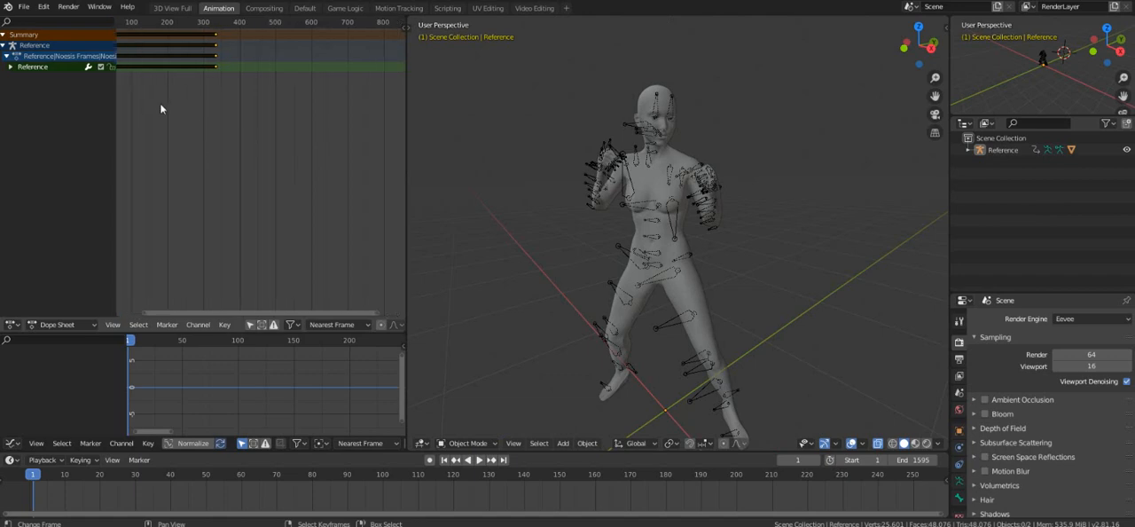
middle_drag(162, 109, 304, 129)
scroll(295, 86, up, 3)
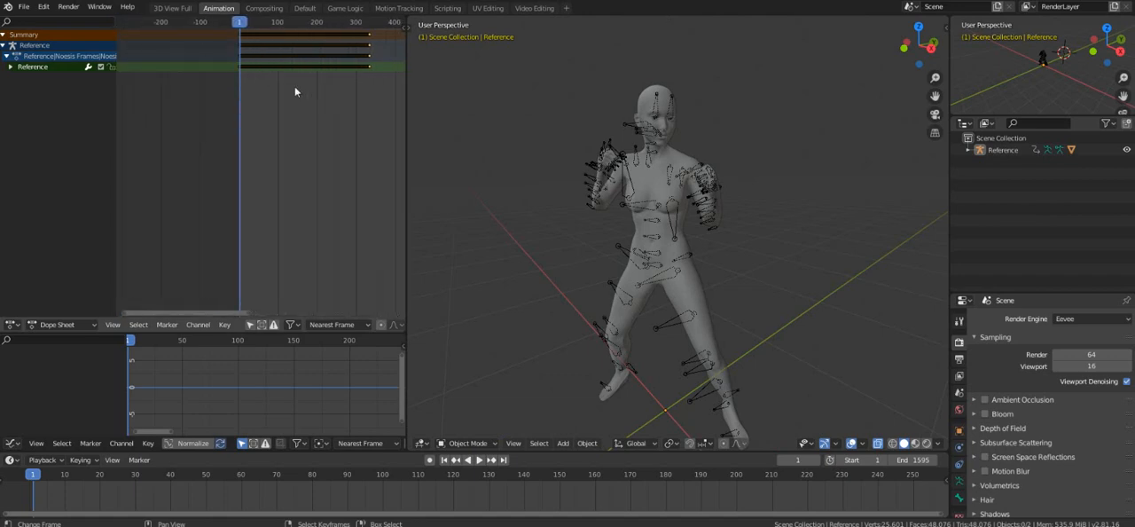
click(253, 68)
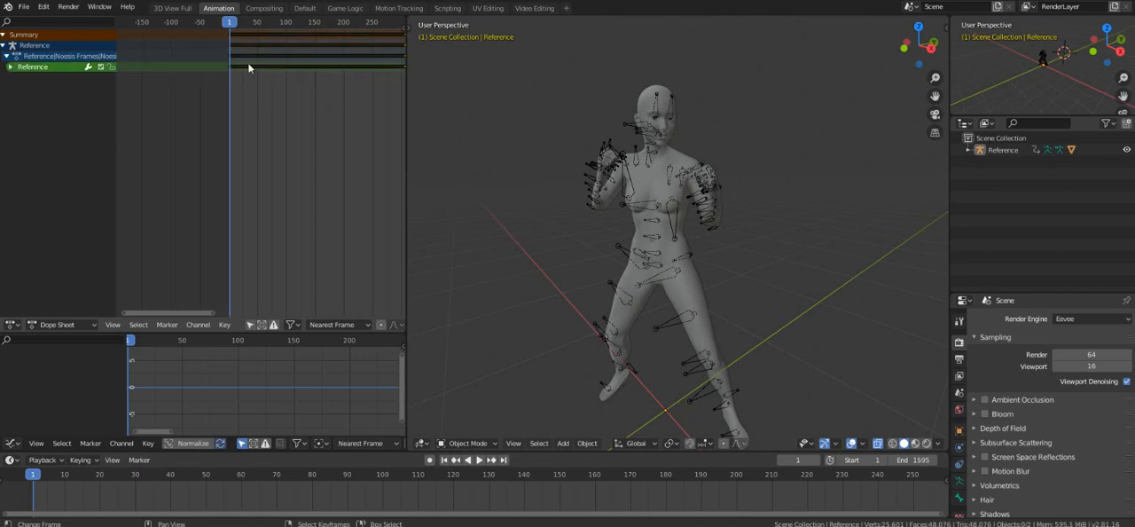
key(g)
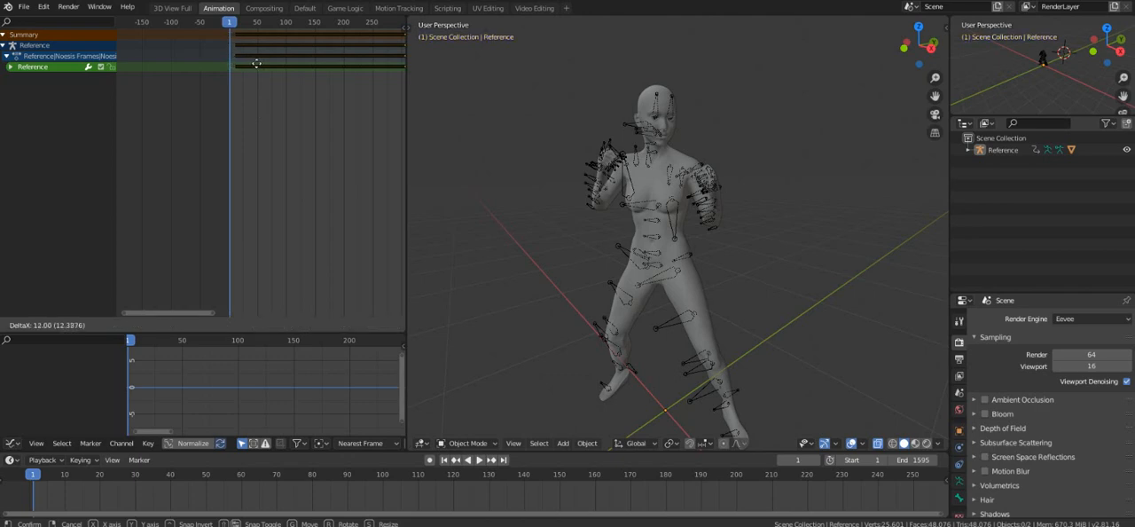
click(251, 46)
Move the selected keyframes back so that the animation starts at frame 5.
scroll(246, 68, up, 8)
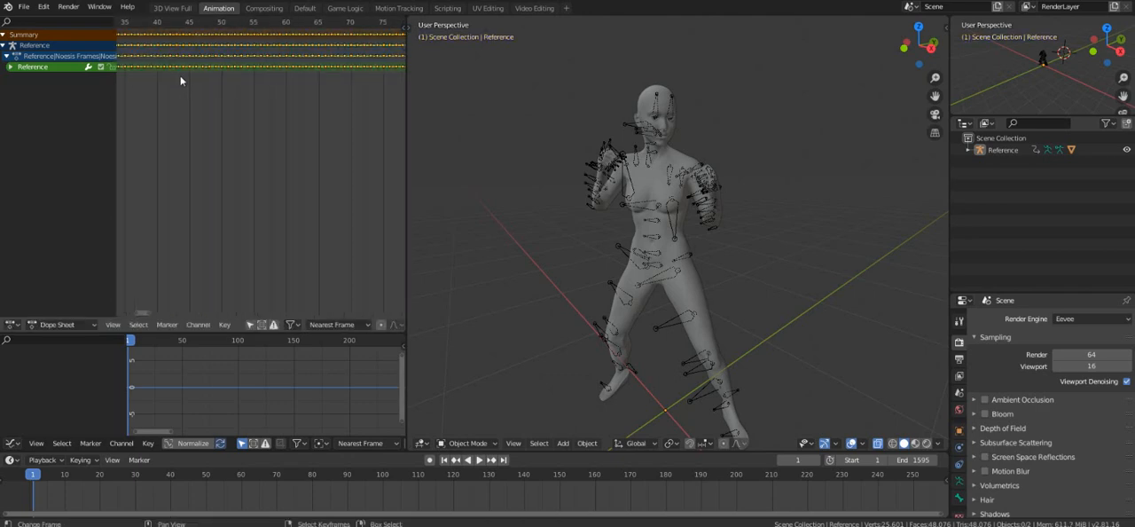
middle_drag(149, 158, 165, 161)
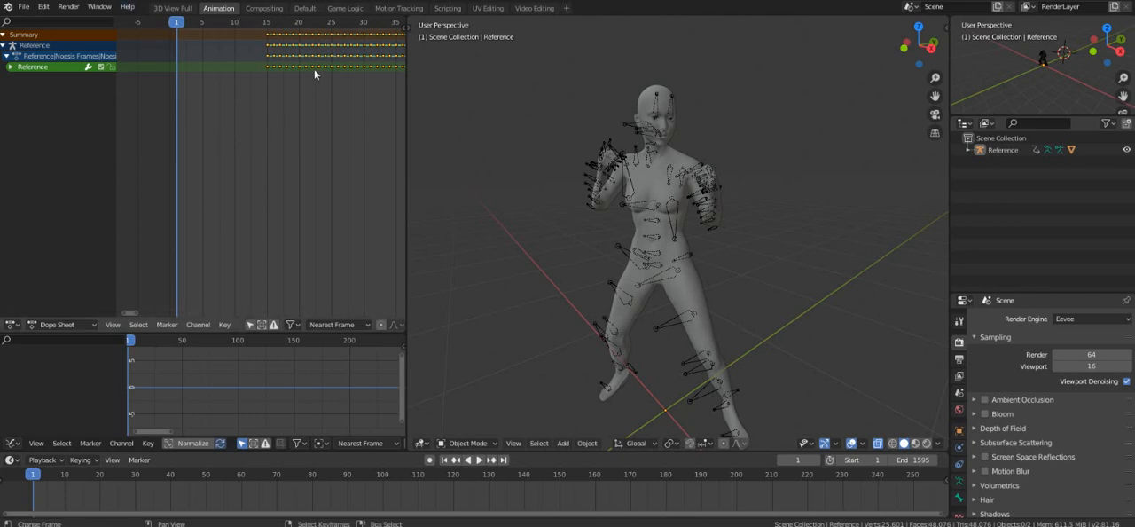
key(g)
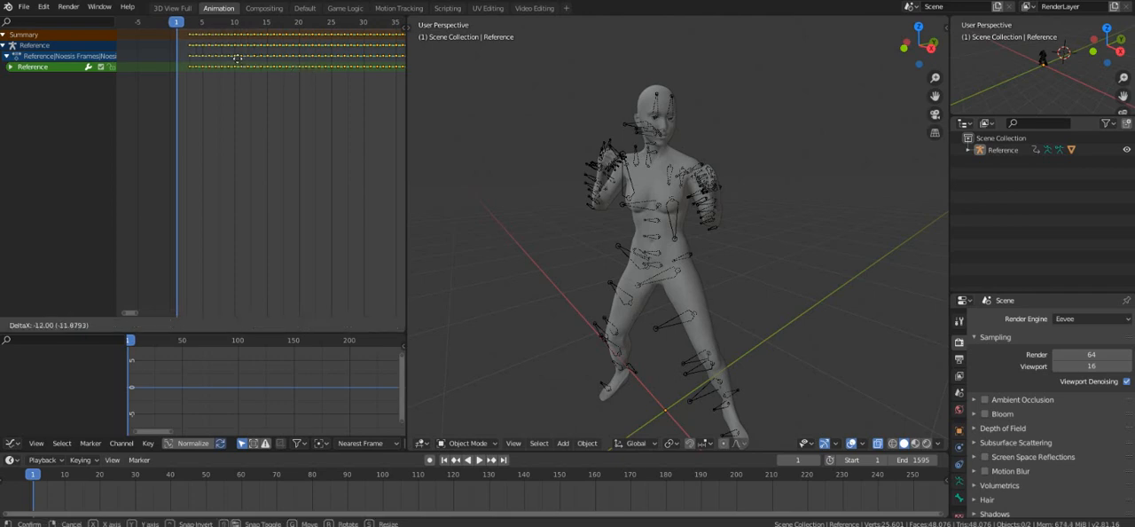
click(251, 68)
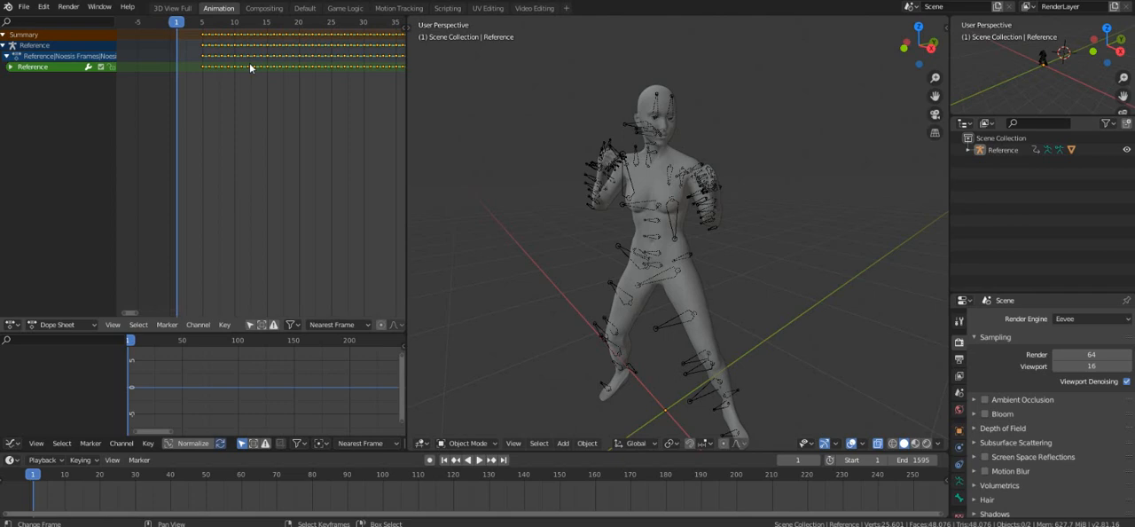
Set the current frame to 0, ahead of the shifted keyframes.
drag(171, 25, 167, 27)
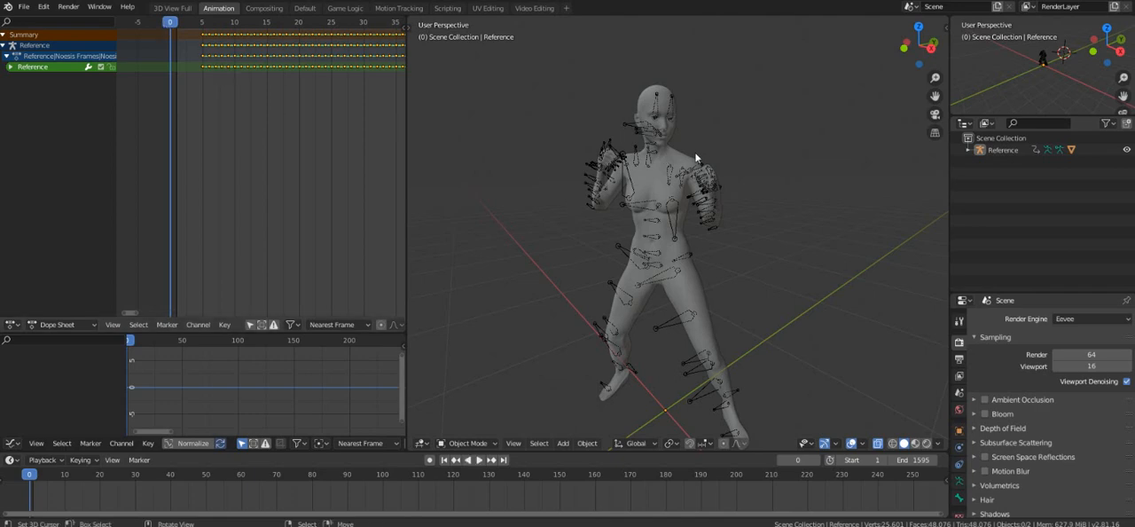
mouse_move(162, 26)
mouse_down()
mouse_move(178, 27)
mouse_move(167, 30)
mouse_up()
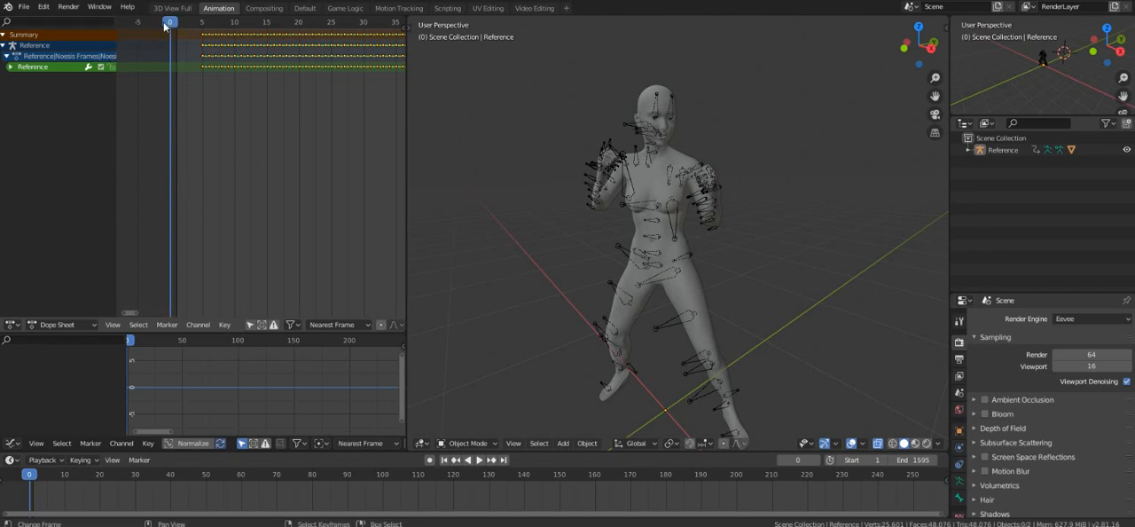
drag(161, 28, 160, 29)
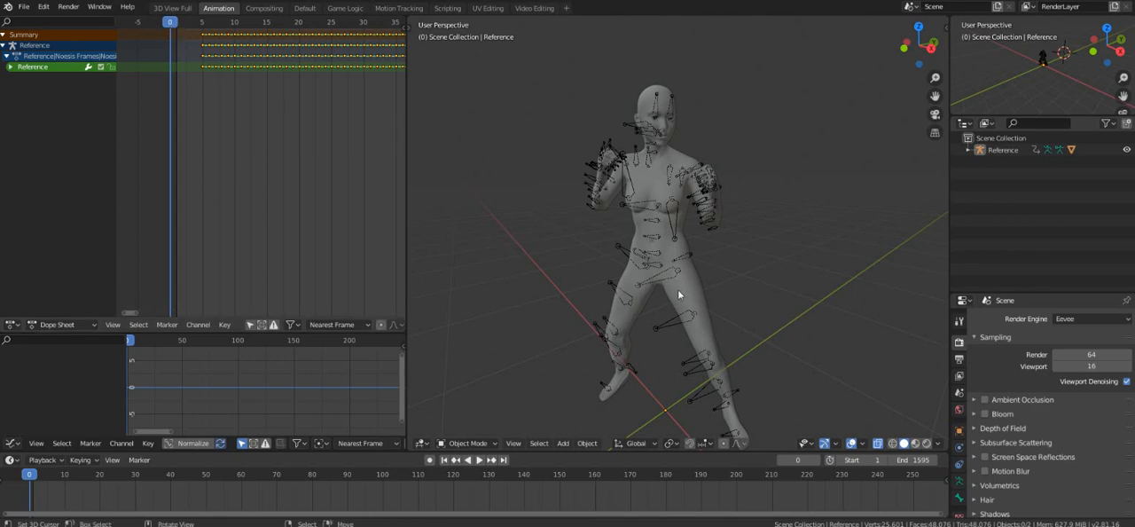
Select the character's armature, switch it to Pose Mode and clear the rotation of all its bones.
shift+middle_drag(669, 298, 651, 285)
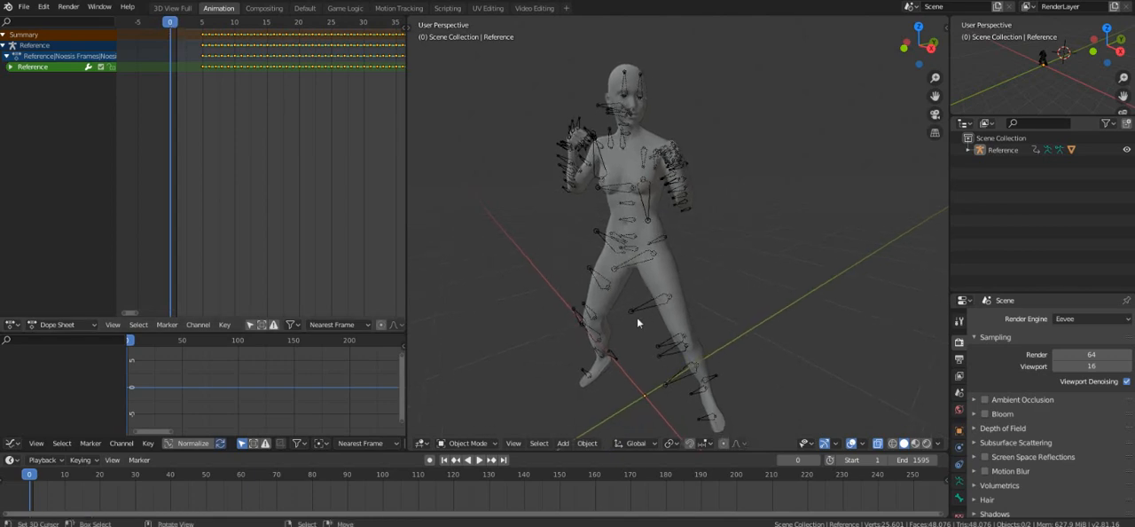
click(633, 309)
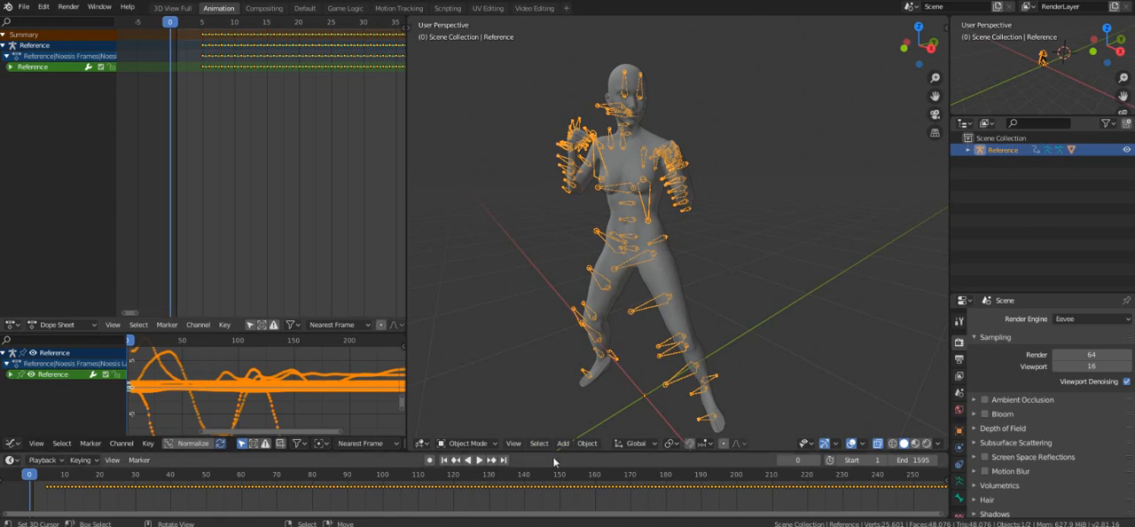
click(467, 443)
click(464, 402)
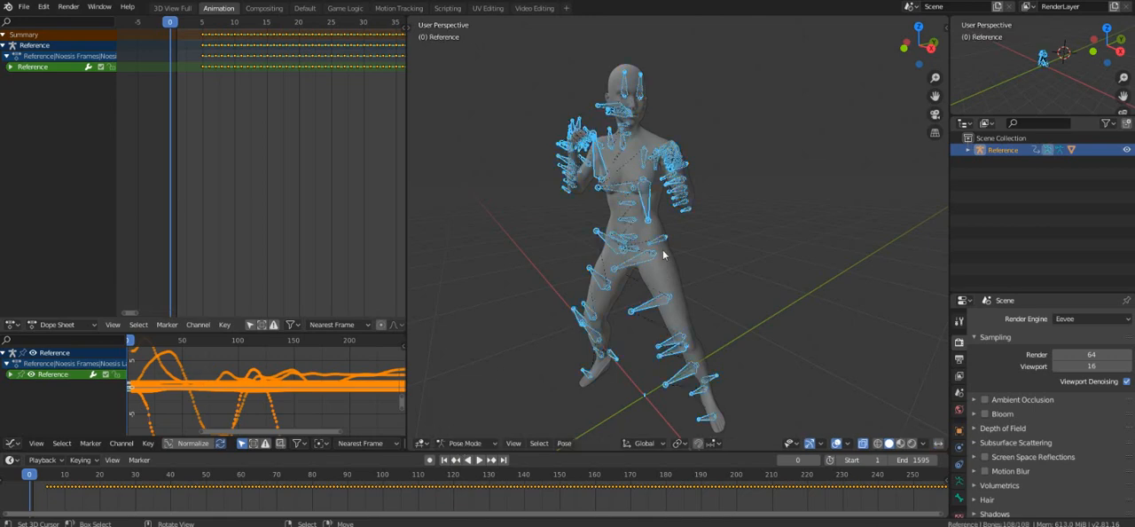
key(alt+r)
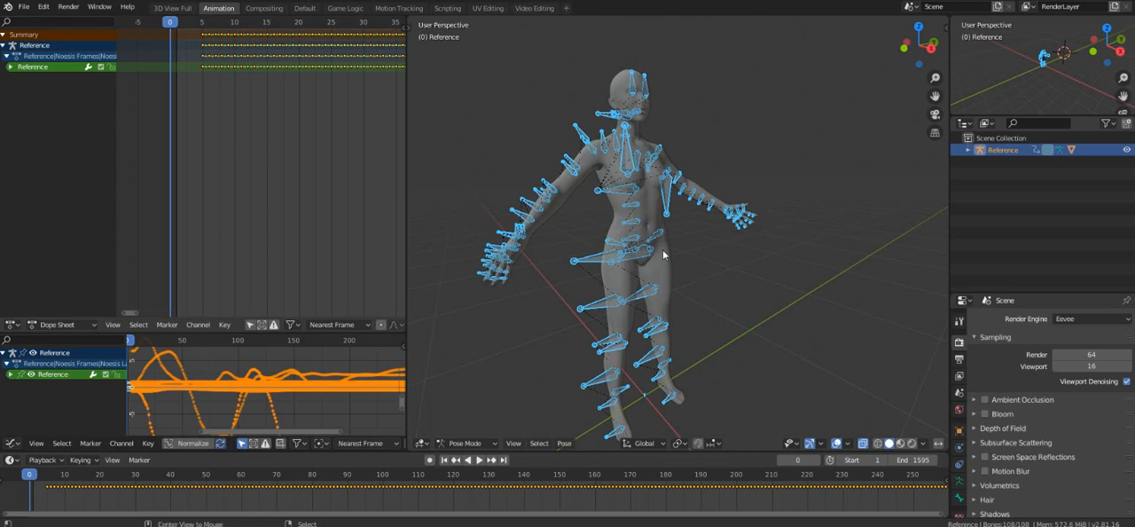
Clear the location of all the armature's bones and show the viewport sidebar with the Transform values.
key(alt+g)
middle_drag(682, 276, 648, 289)
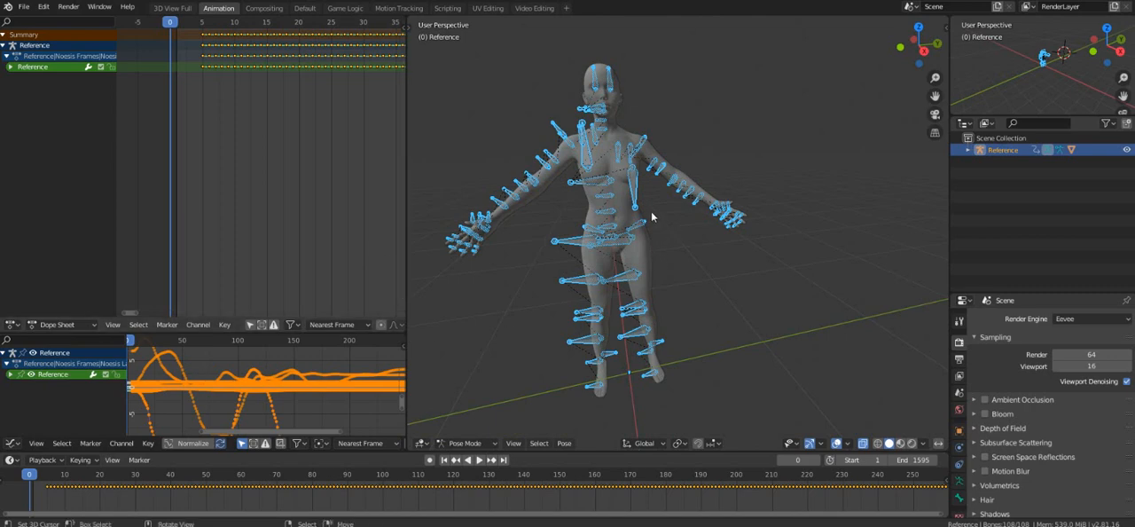
middle_drag(752, 174, 740, 169)
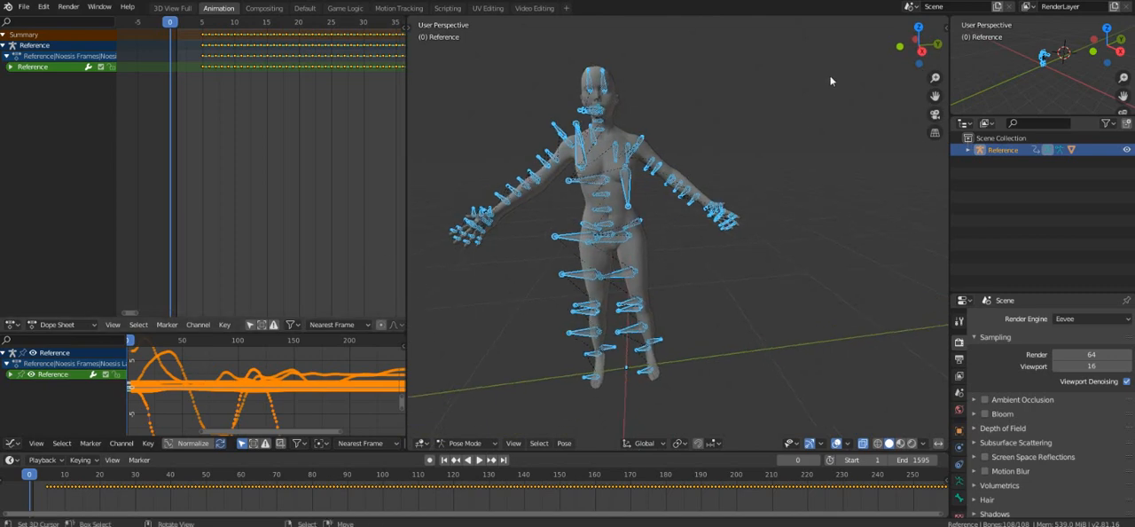
click(945, 28)
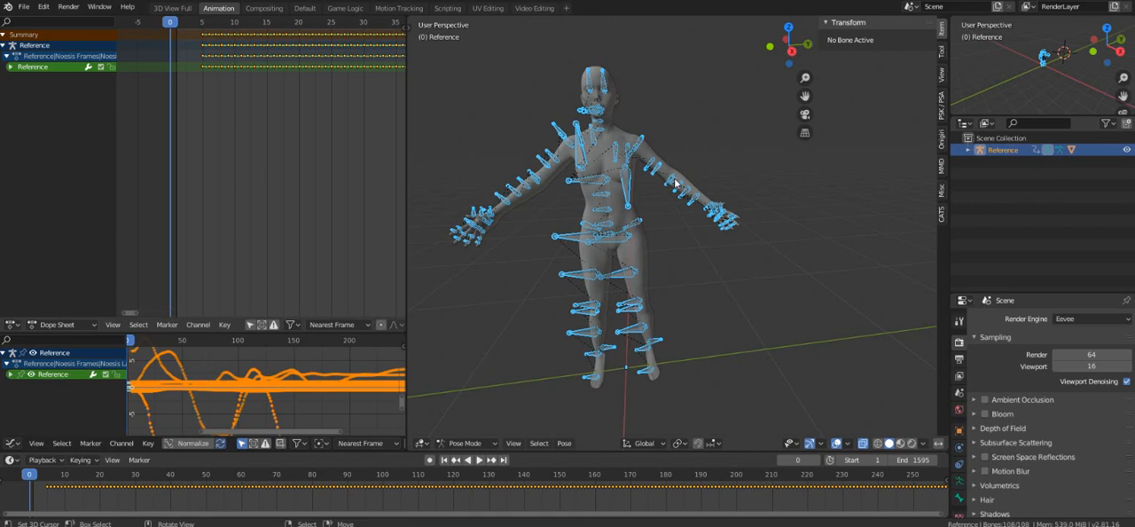
middle_drag(635, 208, 633, 243)
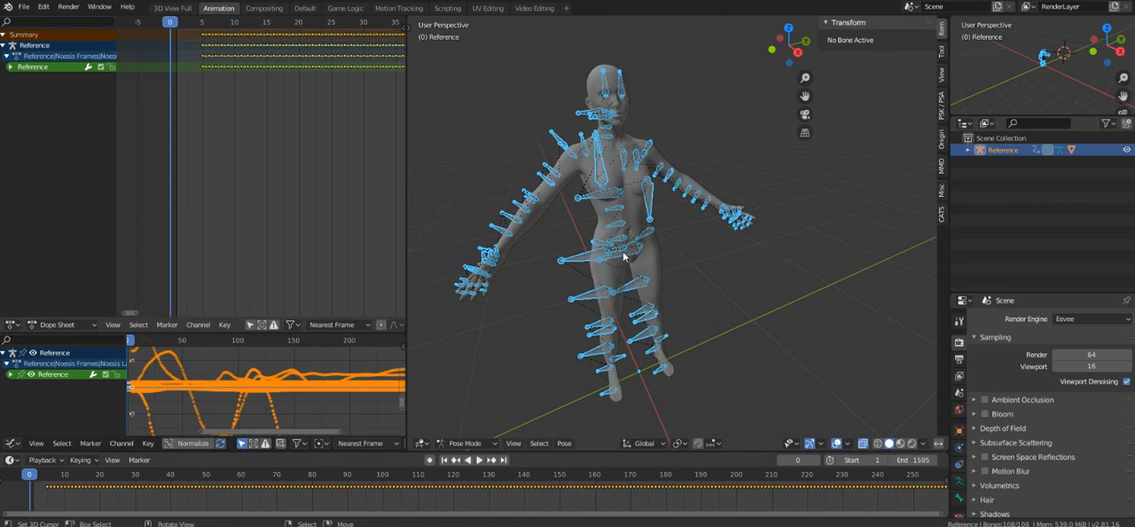
middle_drag(618, 253, 598, 253)
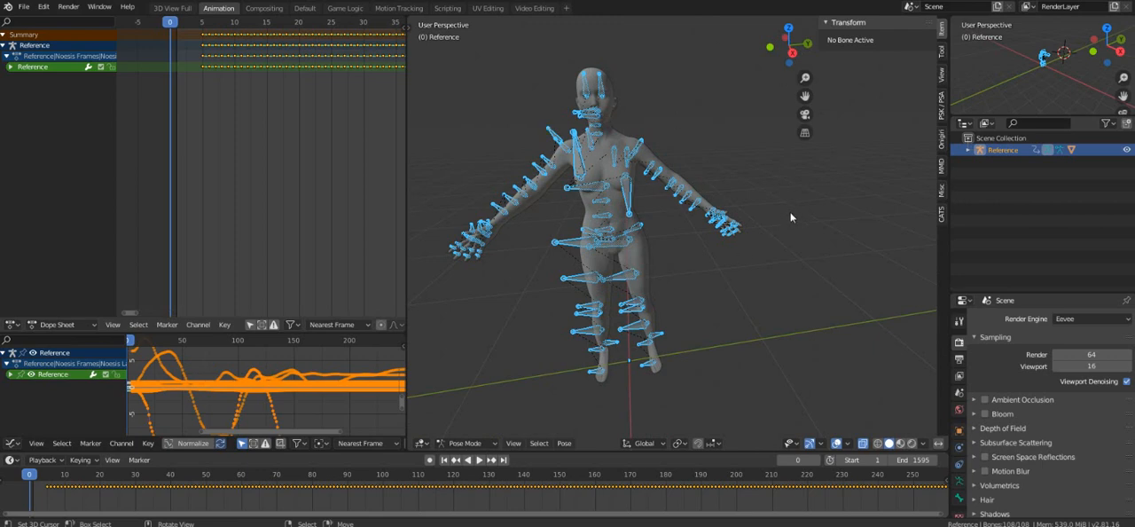
click(556, 140)
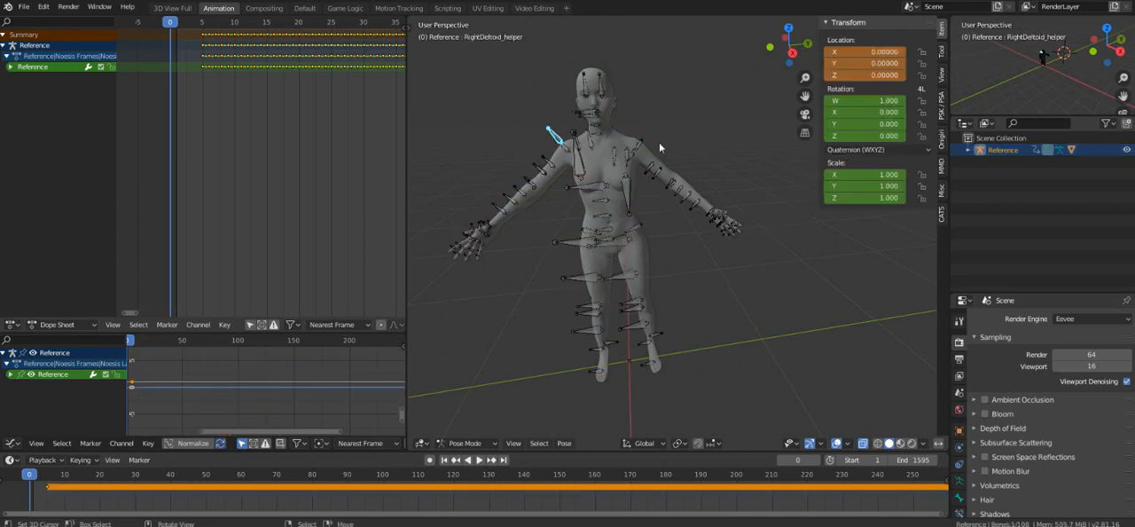
click(571, 148)
key(r)
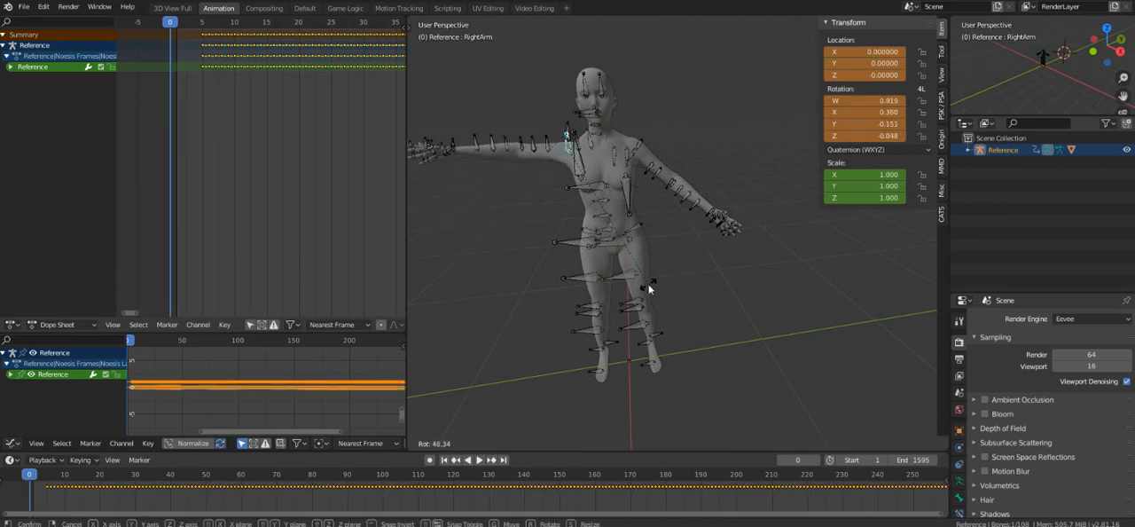
right_click(652, 287)
key(a)
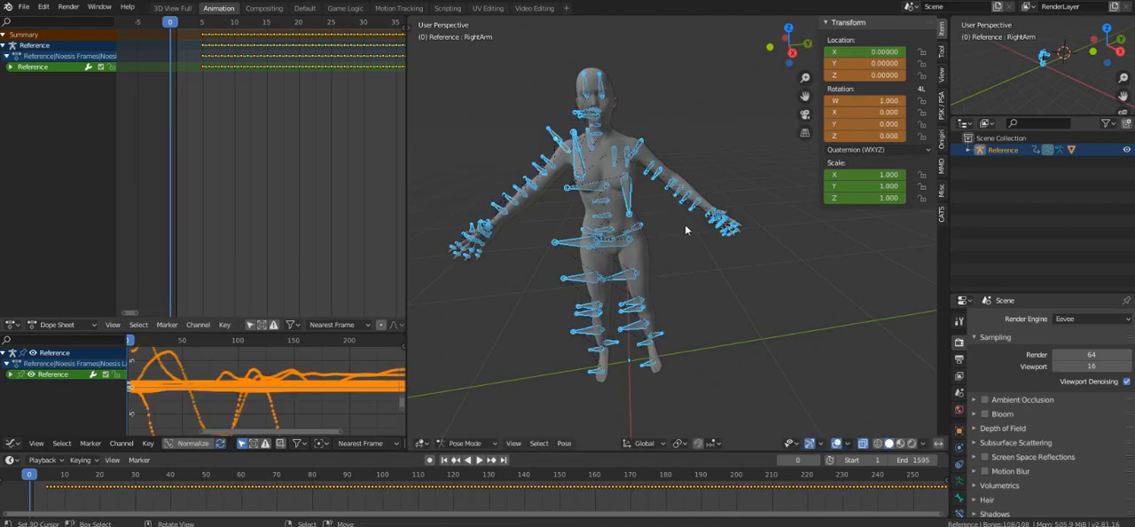
Open the Onigiri add-on's Animation tools and enable its posing library.
click(943, 144)
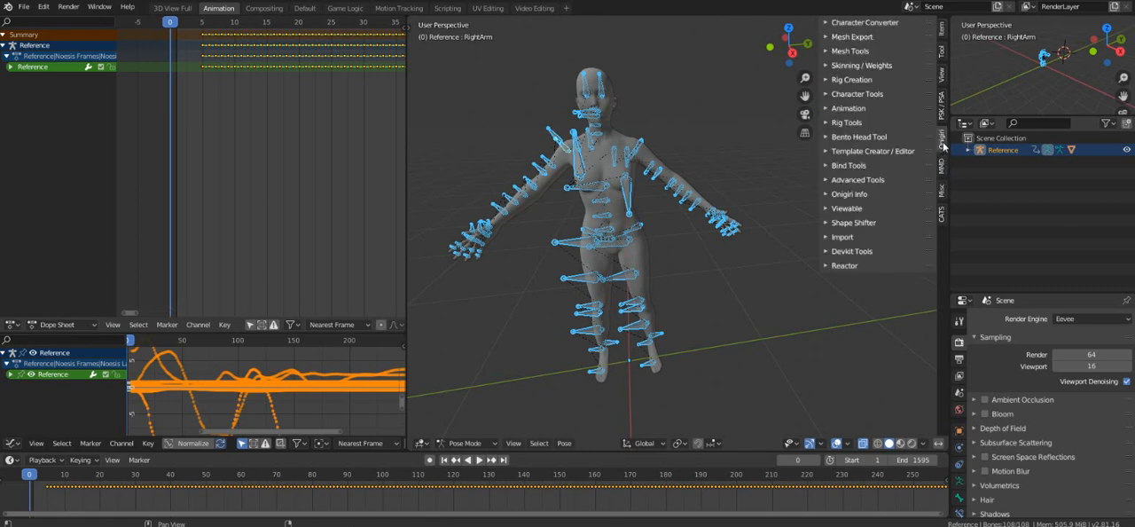
click(791, 306)
click(553, 135)
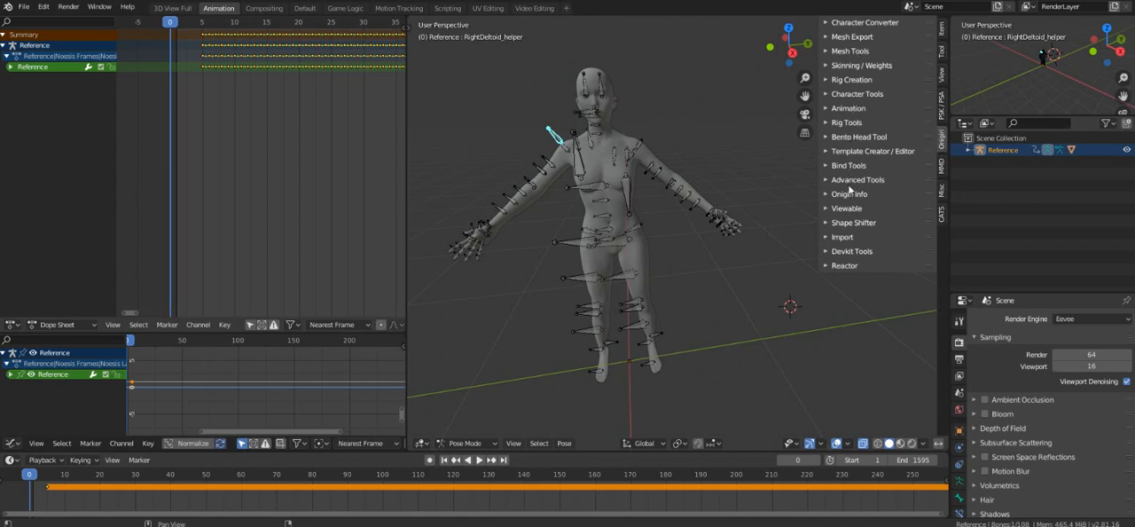
click(857, 107)
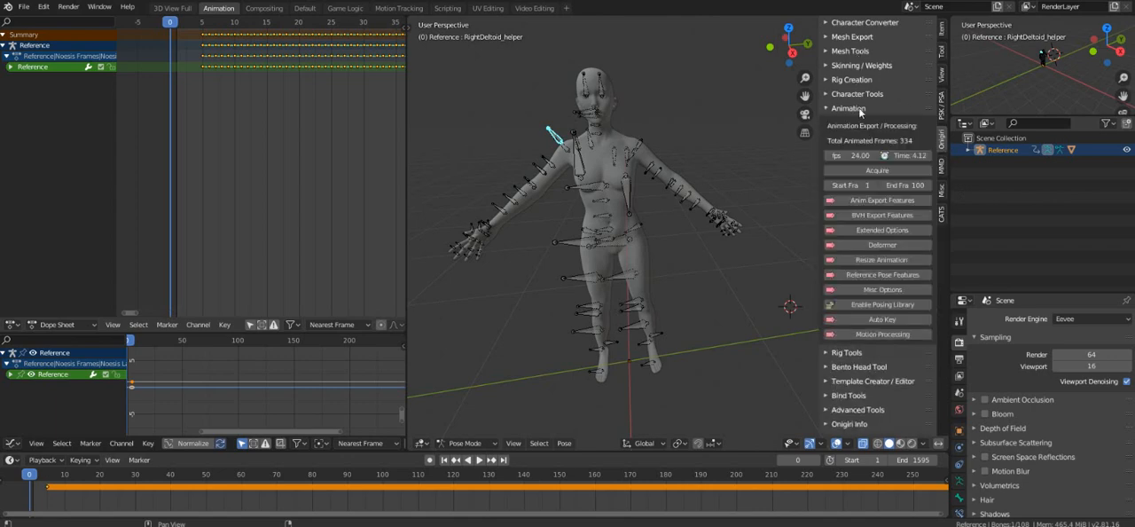
click(860, 306)
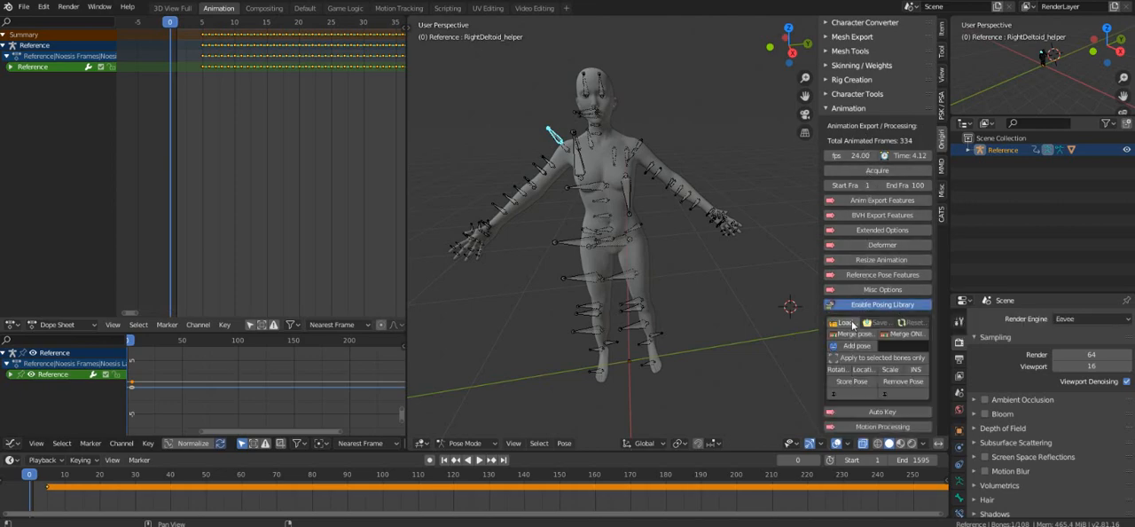
Load the pose library file Mk11 Tpose.bpl from the Desktop folder.
click(853, 323)
click(260, 205)
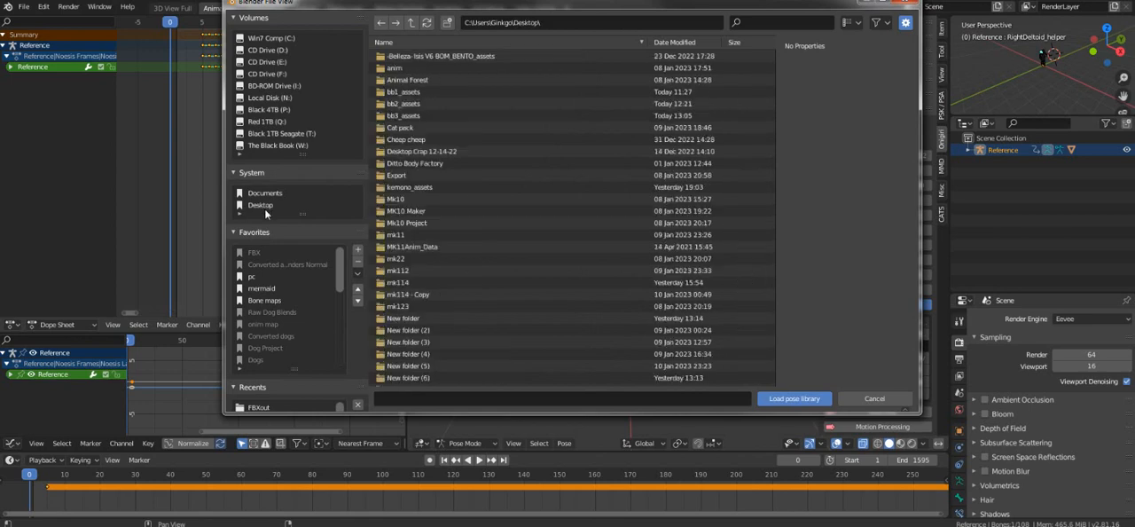
scroll(493, 155, down, 3)
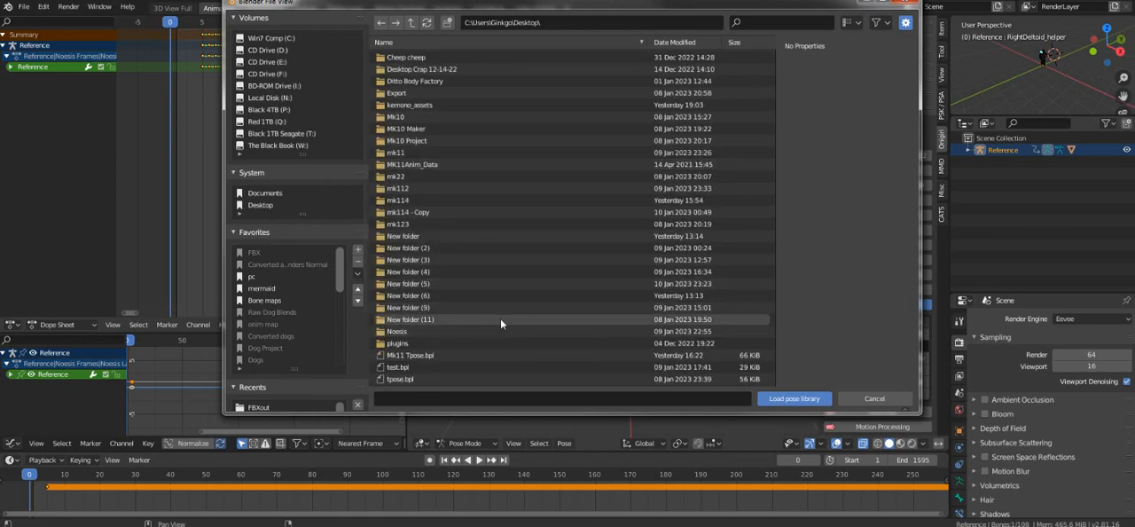
click(408, 356)
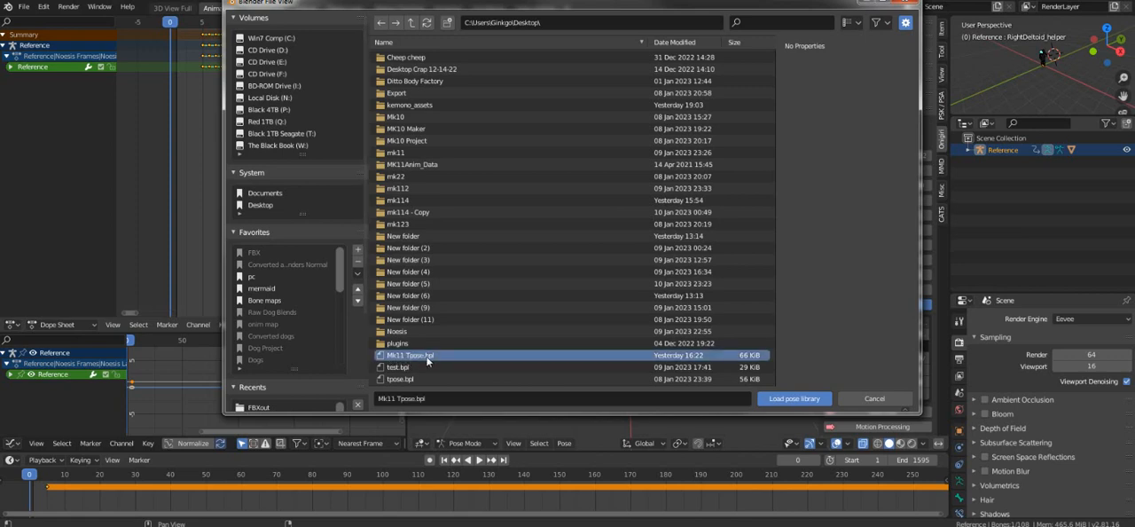
click(788, 399)
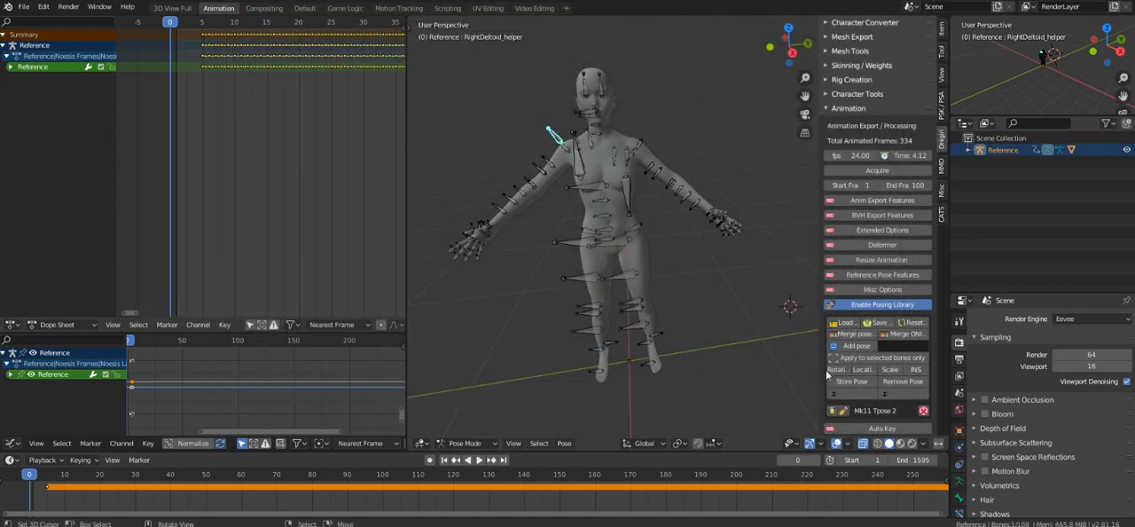
Apply the loaded Mk11 Tpose 2 pose to the character's rig.
scroll(853, 351, down, 3)
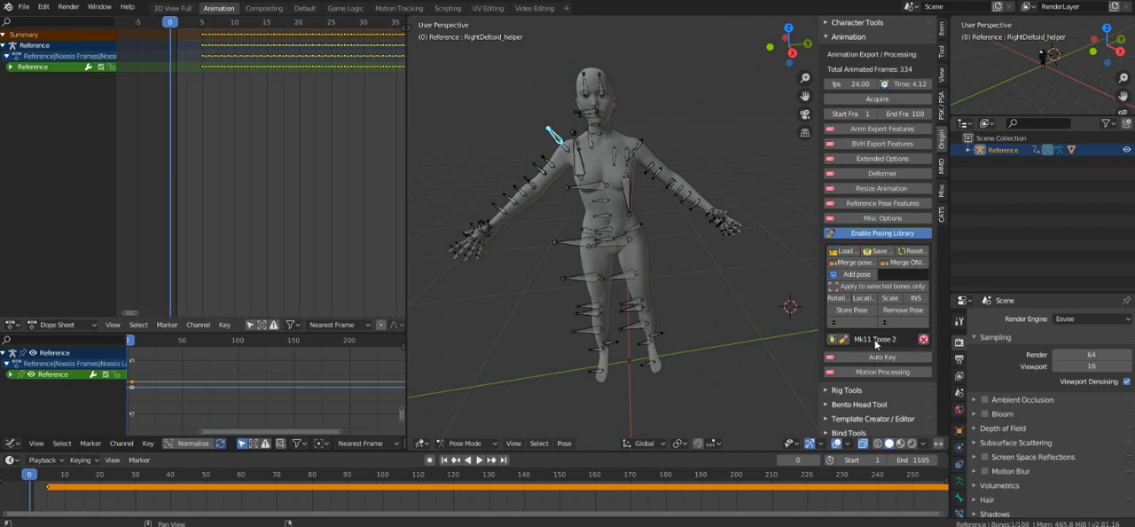
click(833, 341)
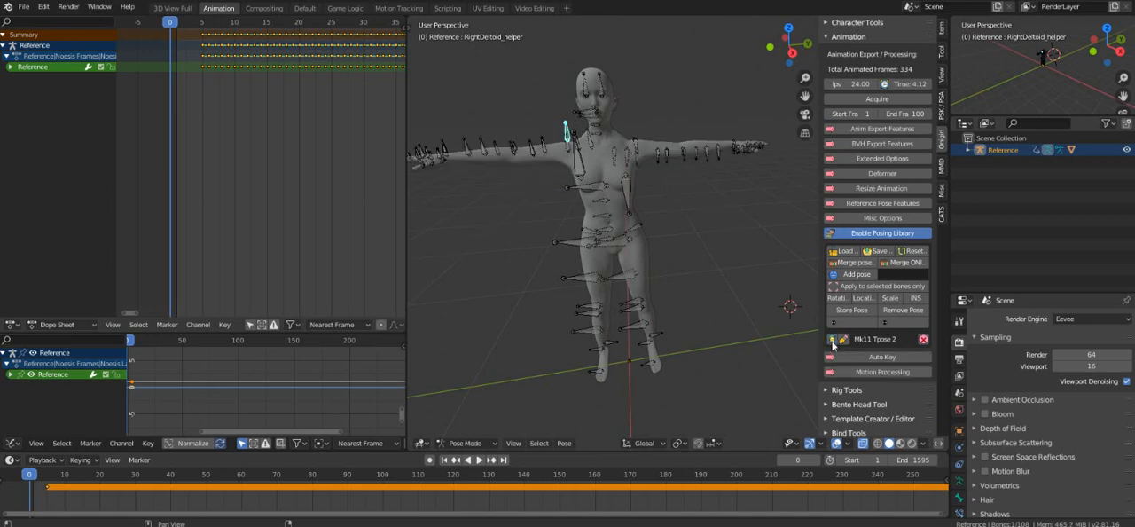
middle_drag(586, 246, 581, 236)
shift+middle_drag(664, 202, 677, 211)
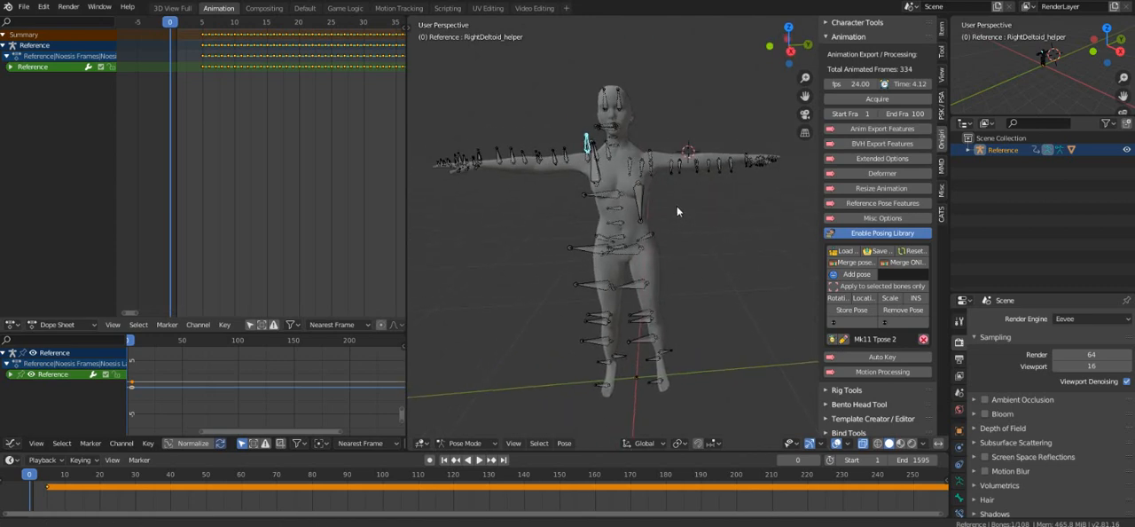
Select all of the armature's bones and insert a LocRotScale keyframe for the T-pose at frame 0.
key(a)
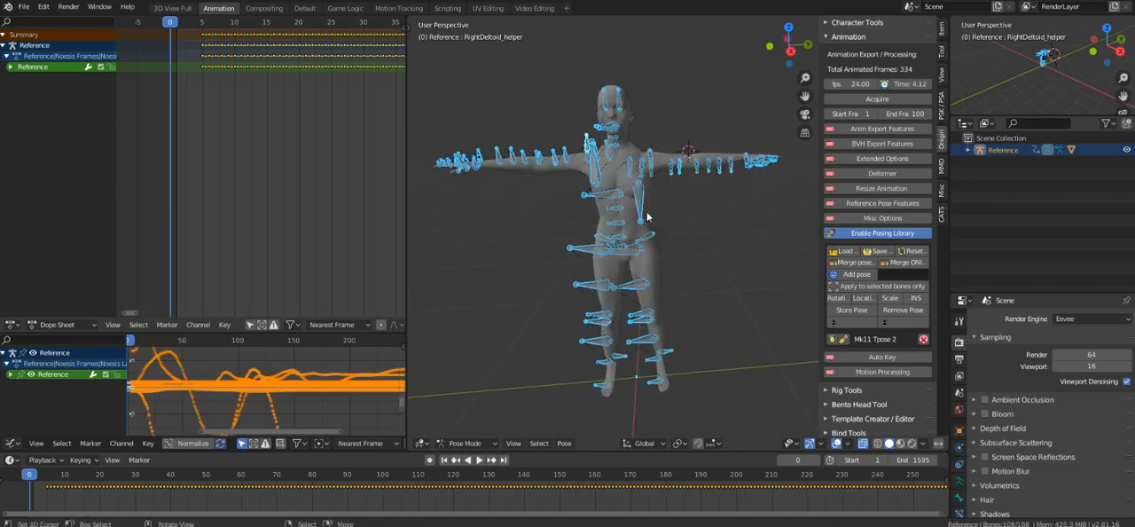
middle_drag(573, 281, 681, 223)
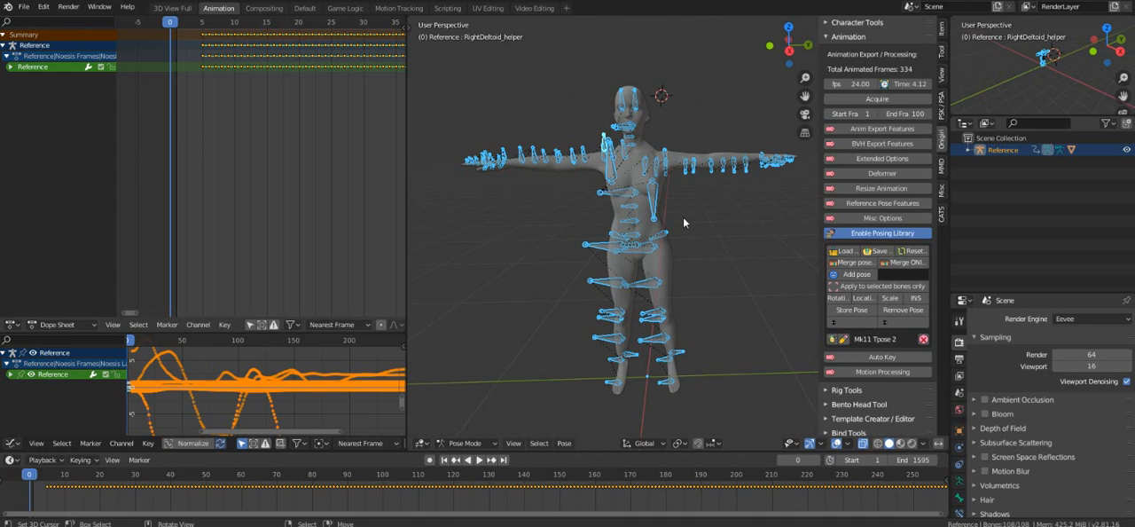
shift+middle_drag(669, 189, 666, 200)
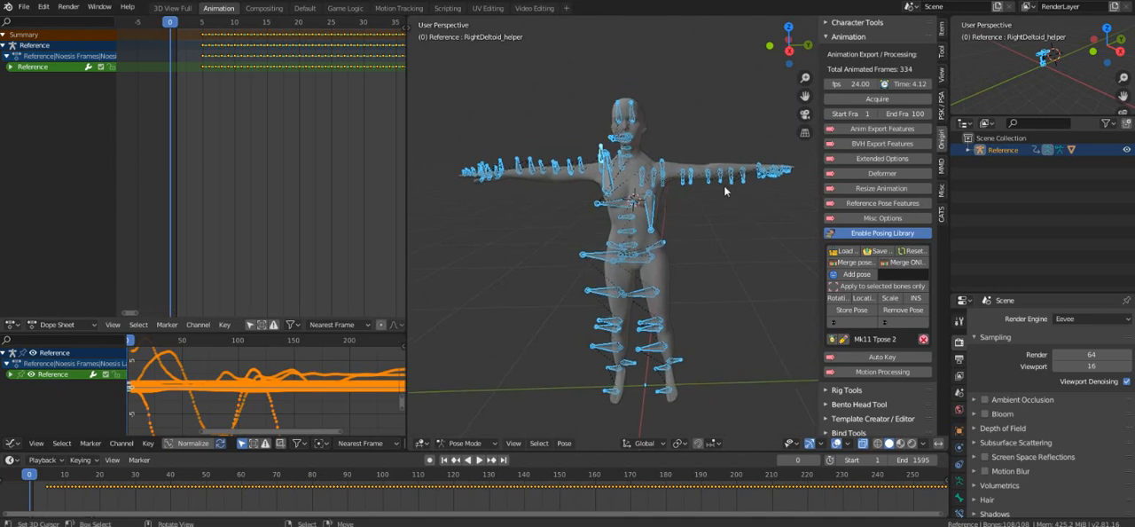
key(i)
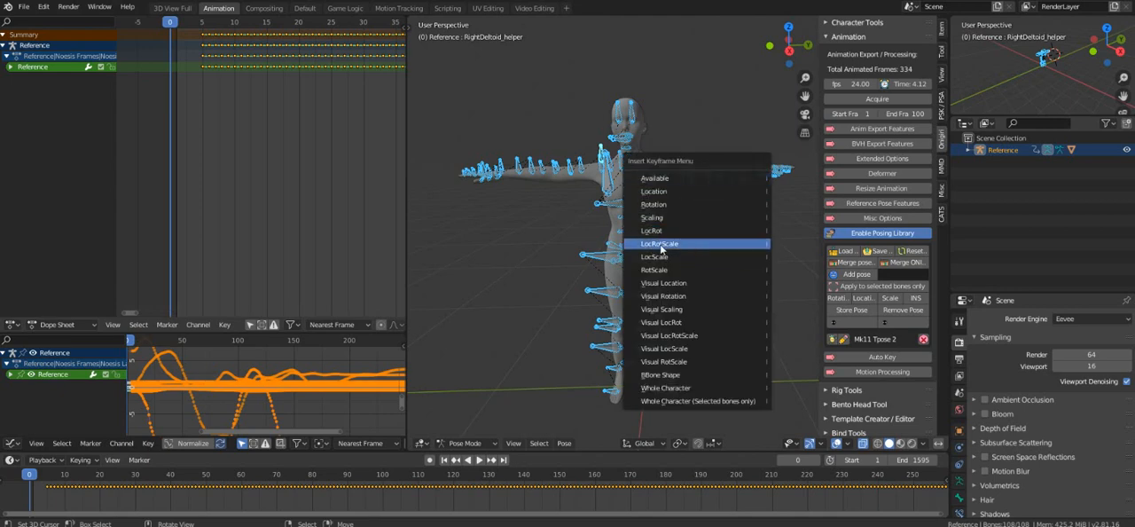
click(661, 244)
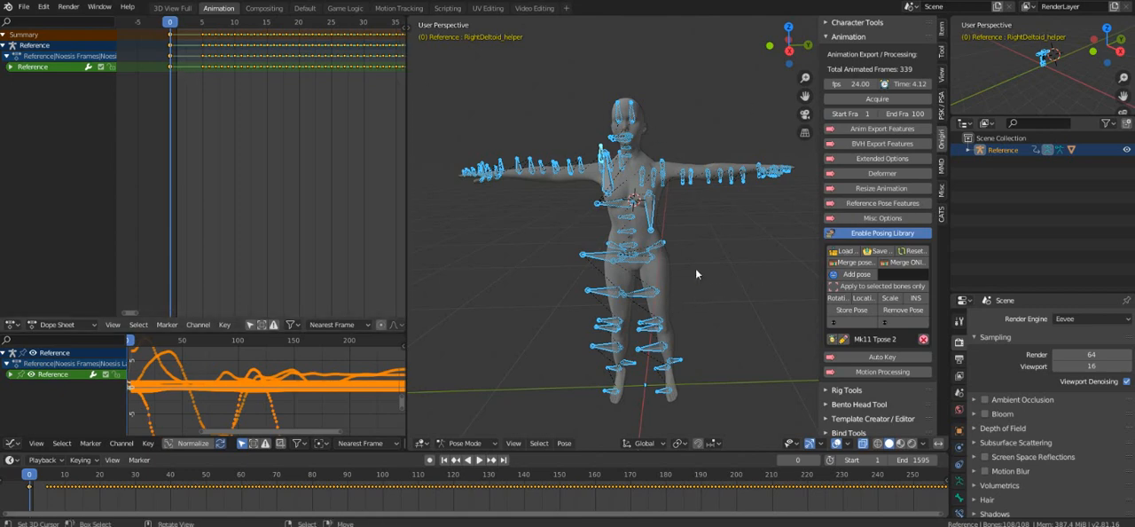
Enable Reference from pose in the Reference Pose Features and create a reference pose from the current T-pose.
click(872, 206)
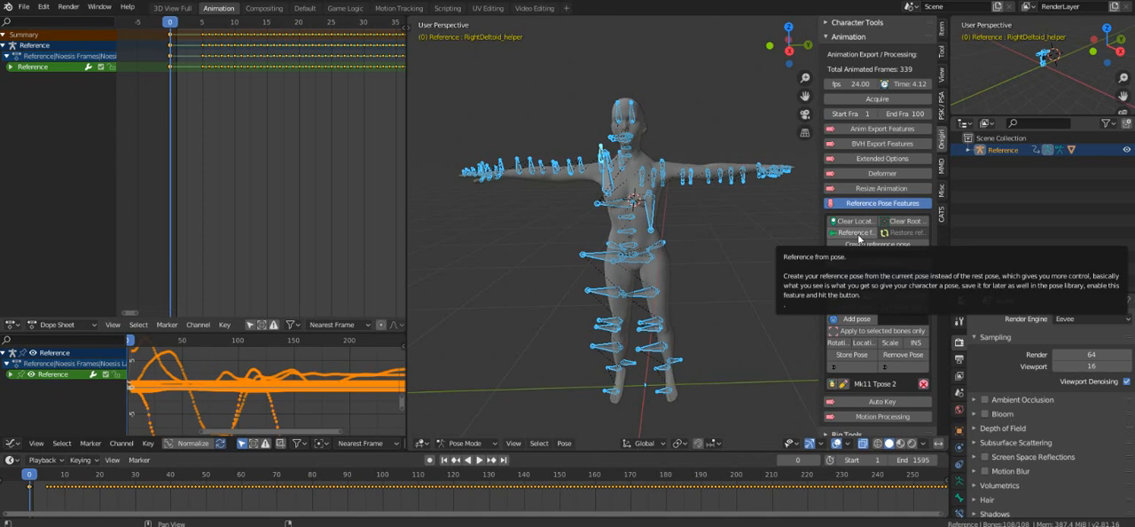
click(856, 235)
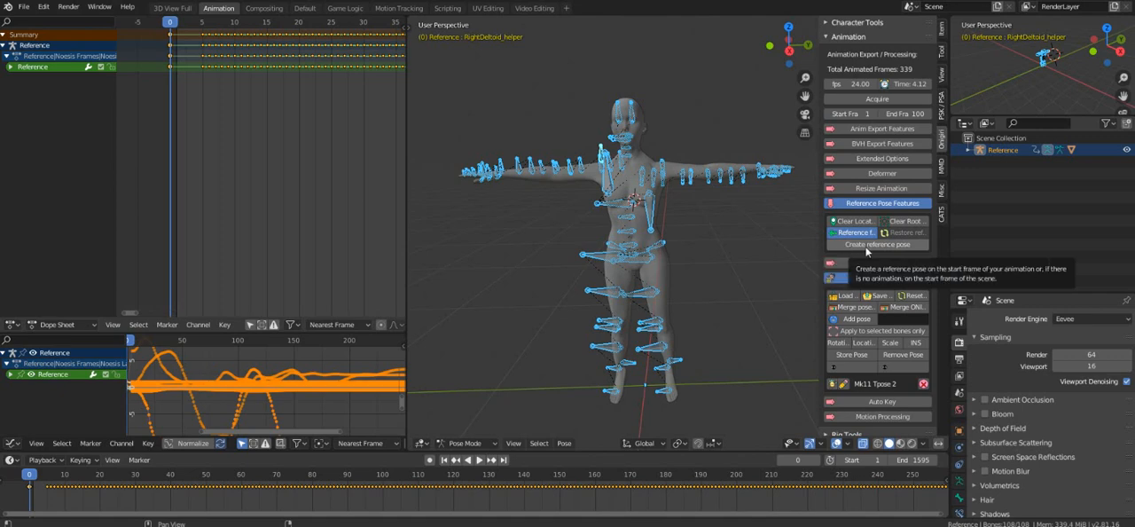
click(867, 244)
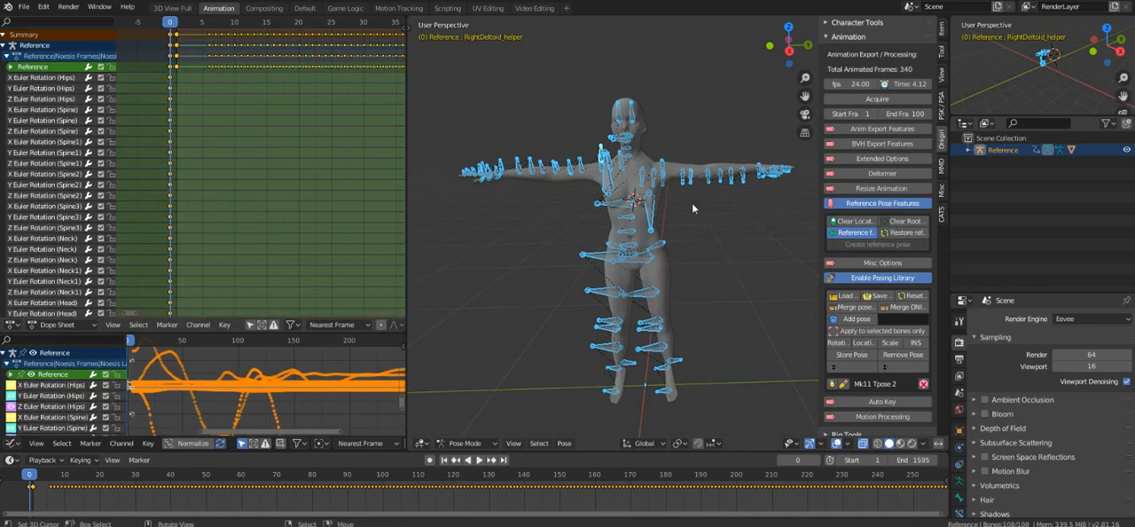
shift+middle_drag(676, 211, 654, 215)
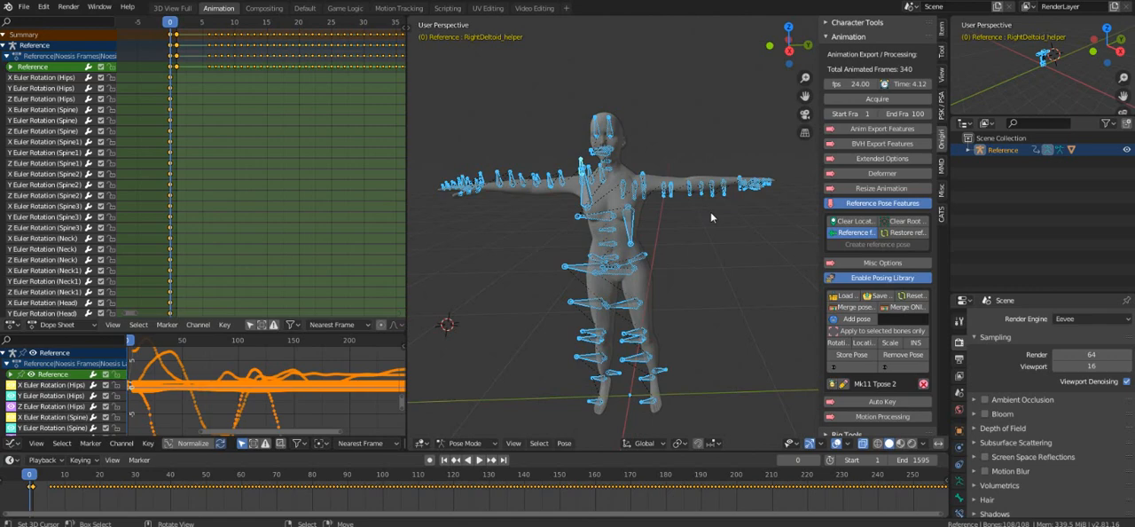
shift+middle_drag(644, 246, 635, 242)
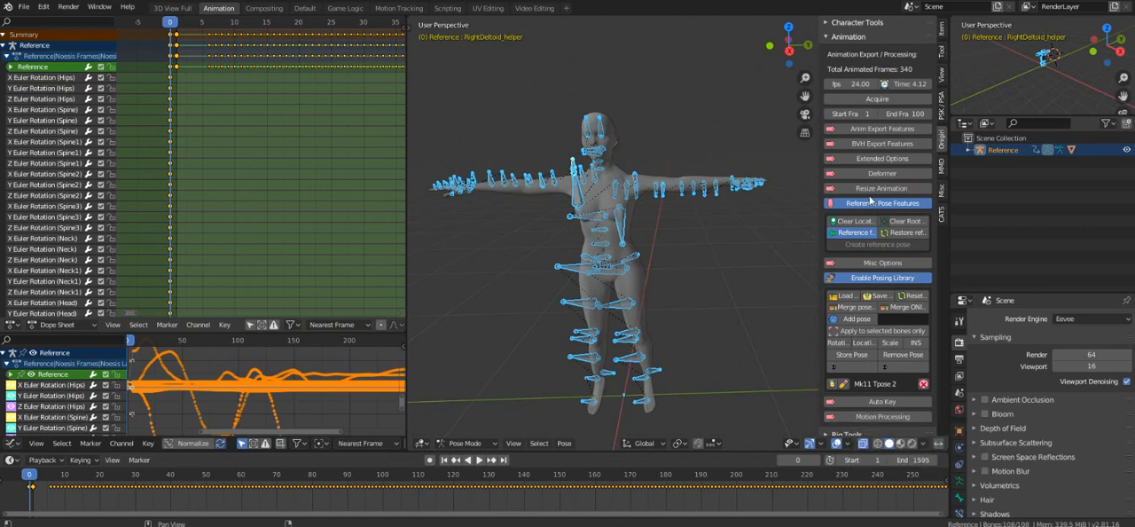
Collapse the Reference Pose Features and Animation tools, and expand the Retarget Motion options in Character Tools.
click(872, 203)
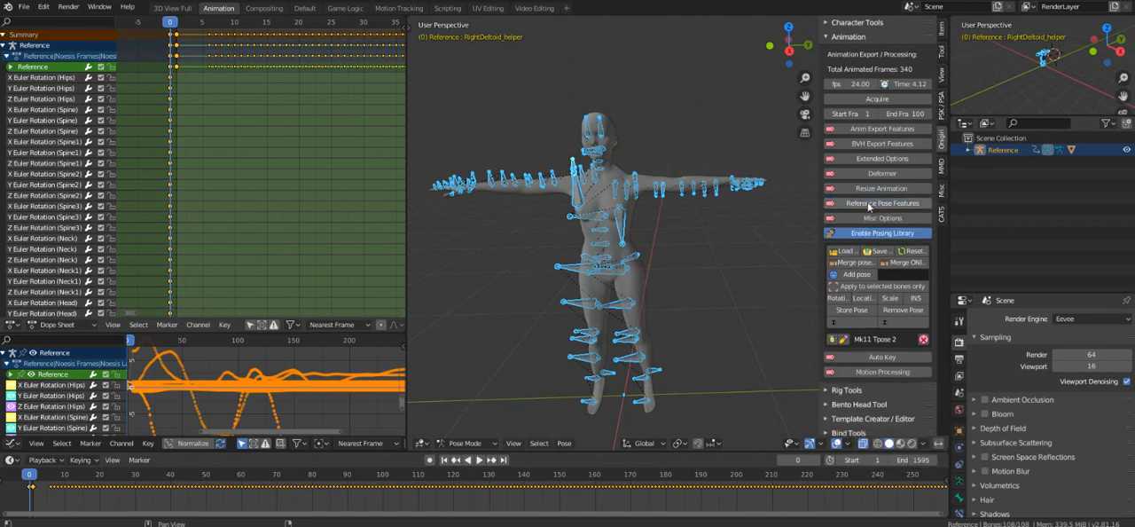
click(858, 37)
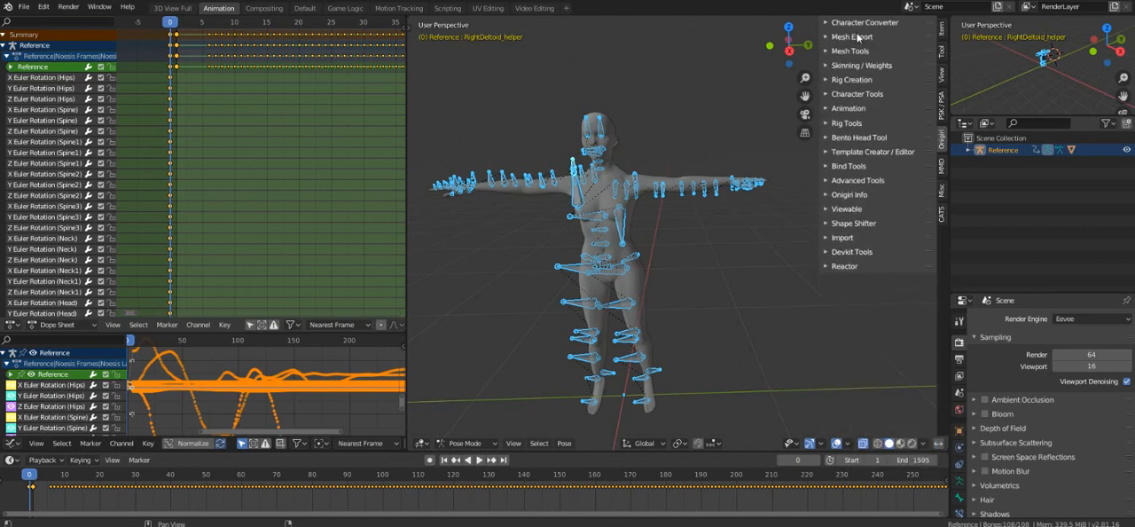
click(857, 96)
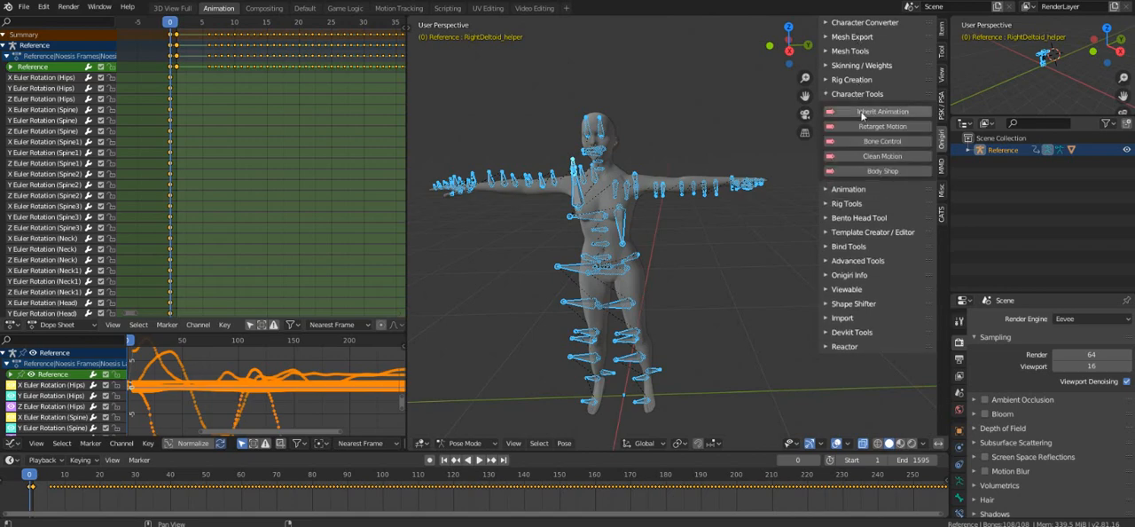
click(903, 130)
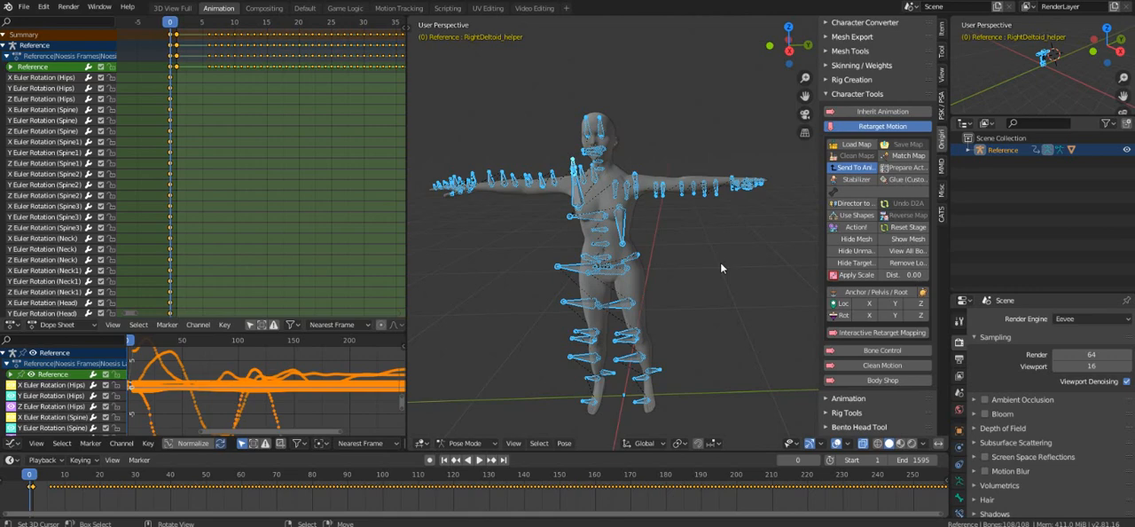
click(781, 265)
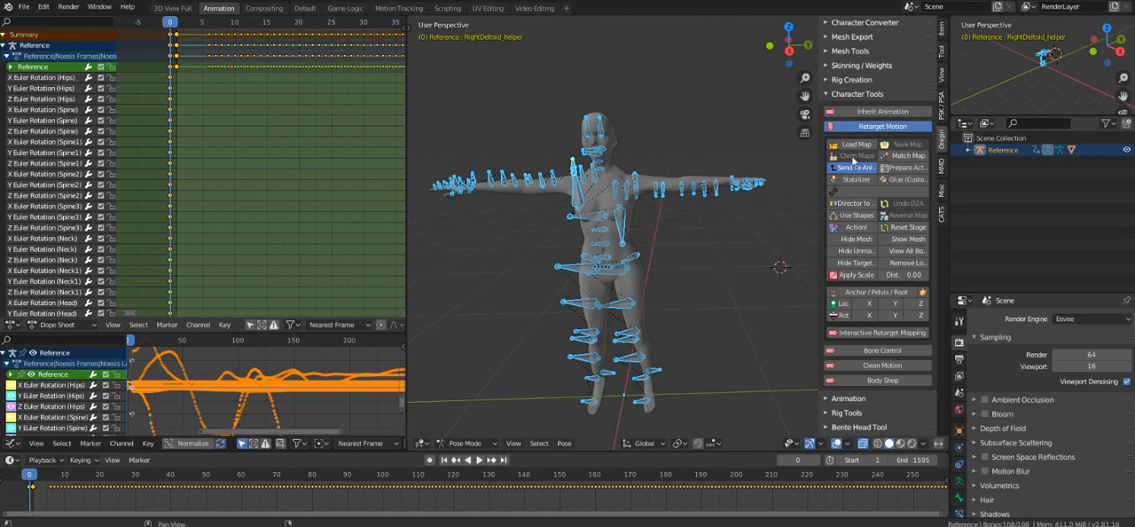
Load the mk11.onim bone map from the Desktop folder into the Retarget Motion tool.
click(857, 149)
click(260, 206)
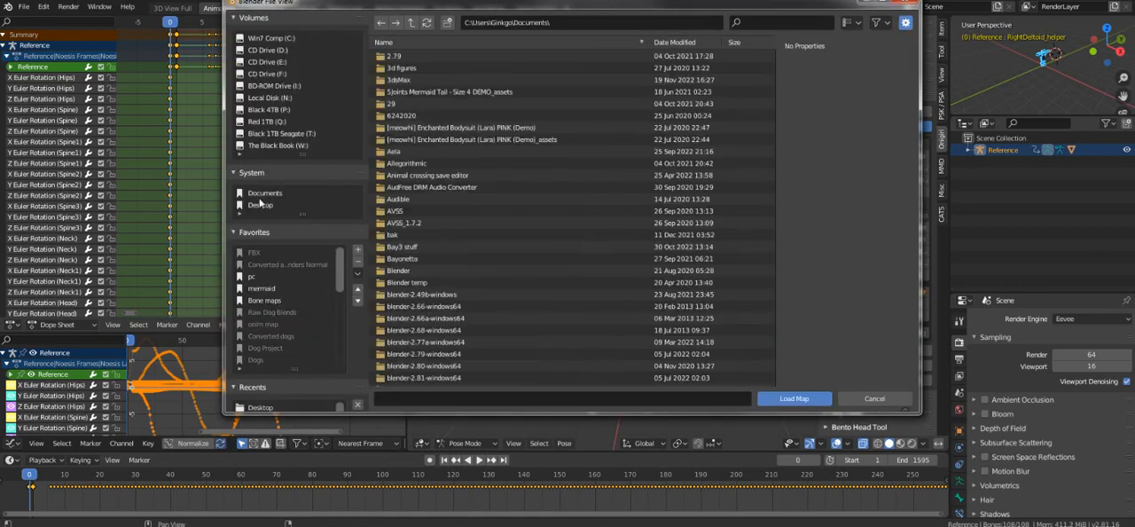
scroll(453, 224, down, 3)
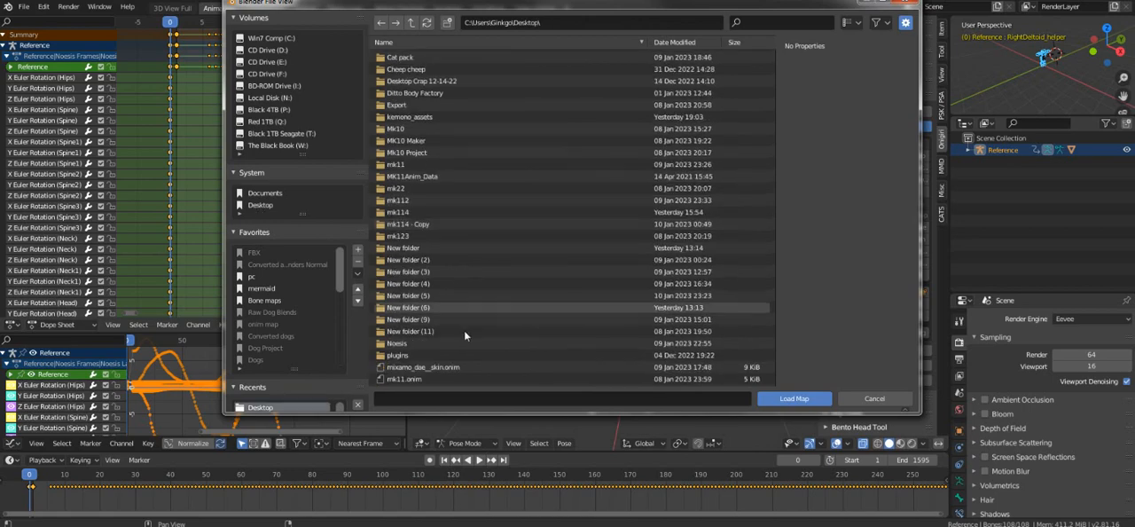
click(440, 378)
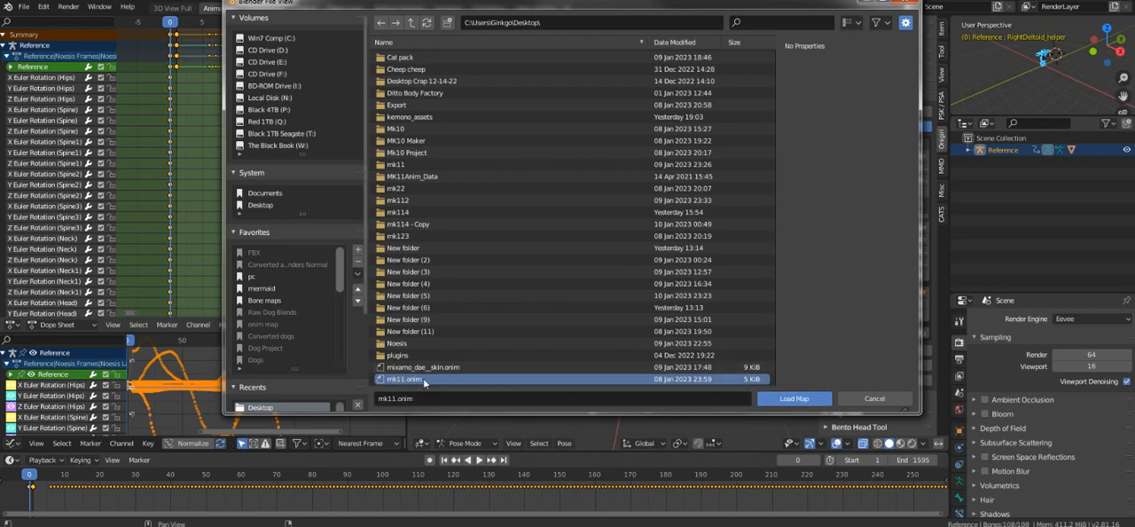
click(792, 399)
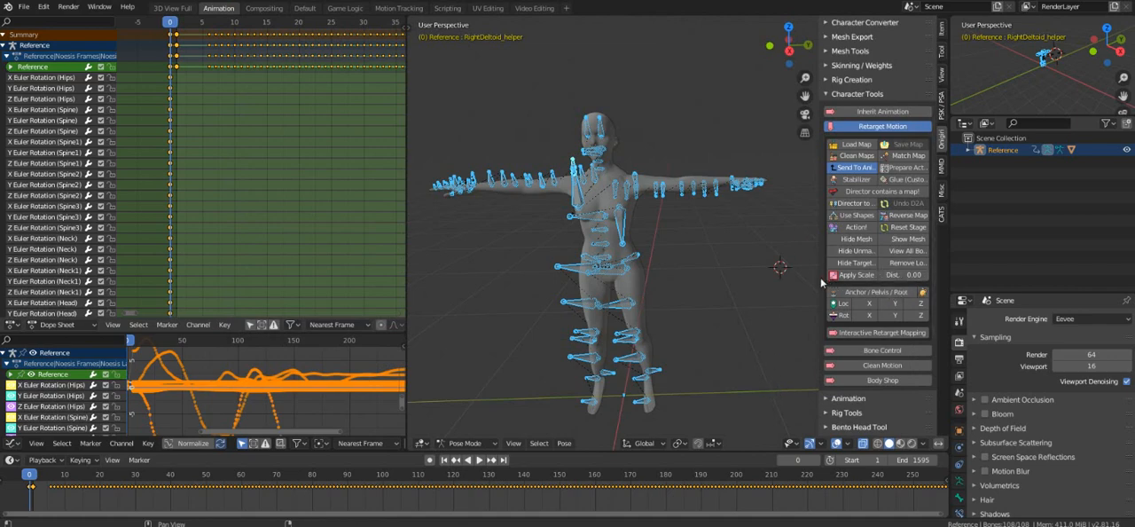
Set the Dist. value in the Retarget Motion options to 0.70.
drag(821, 282, 792, 275)
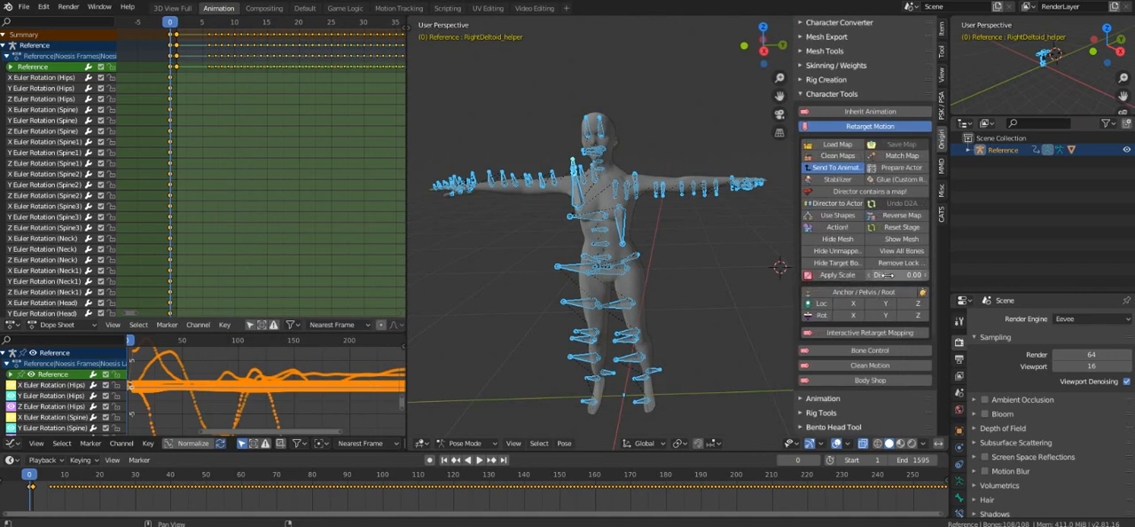
click(901, 276)
click(901, 277)
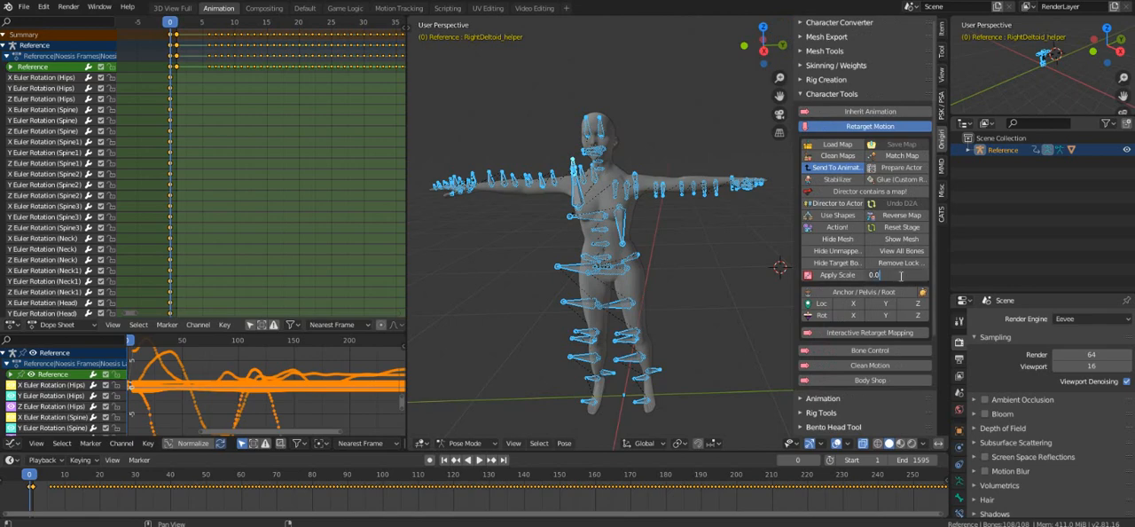
key(BackSpace)
key(BackSpace)
text(70)
key(Return)
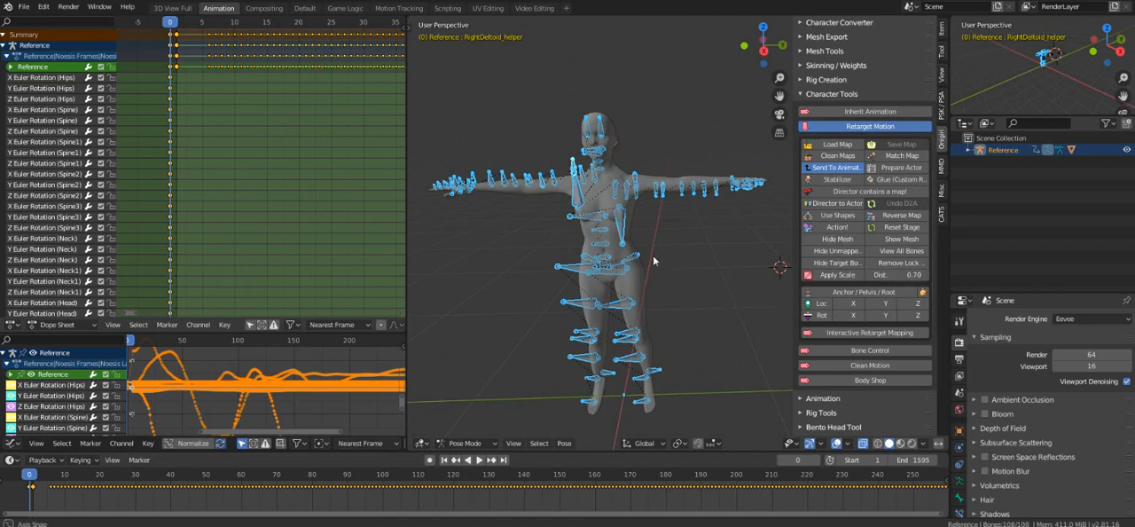
Start the retargeter with Action! and play back the animation to compare the new Onigiri rig with the character.
middle_drag(653, 260, 630, 208)
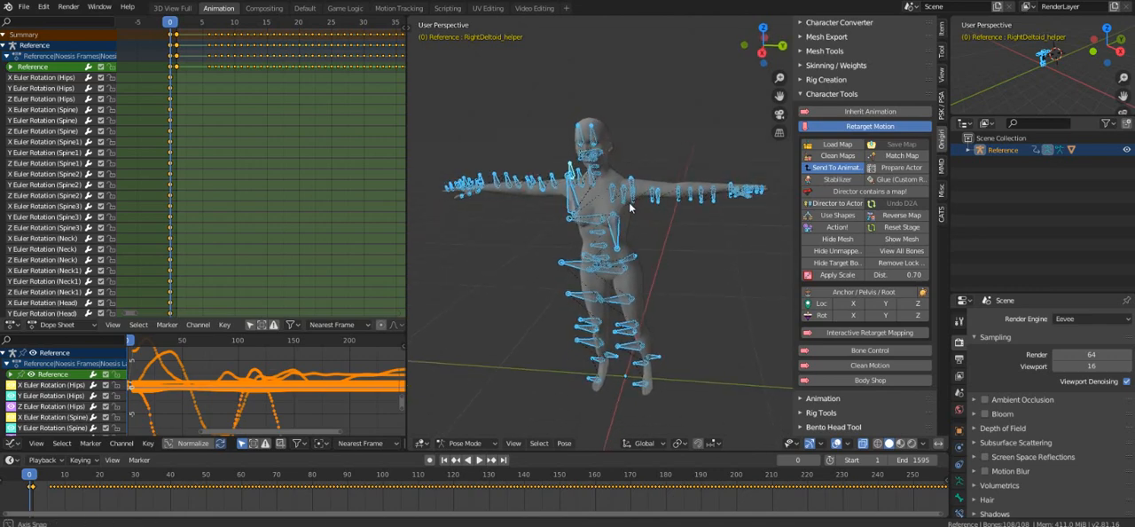
click(837, 228)
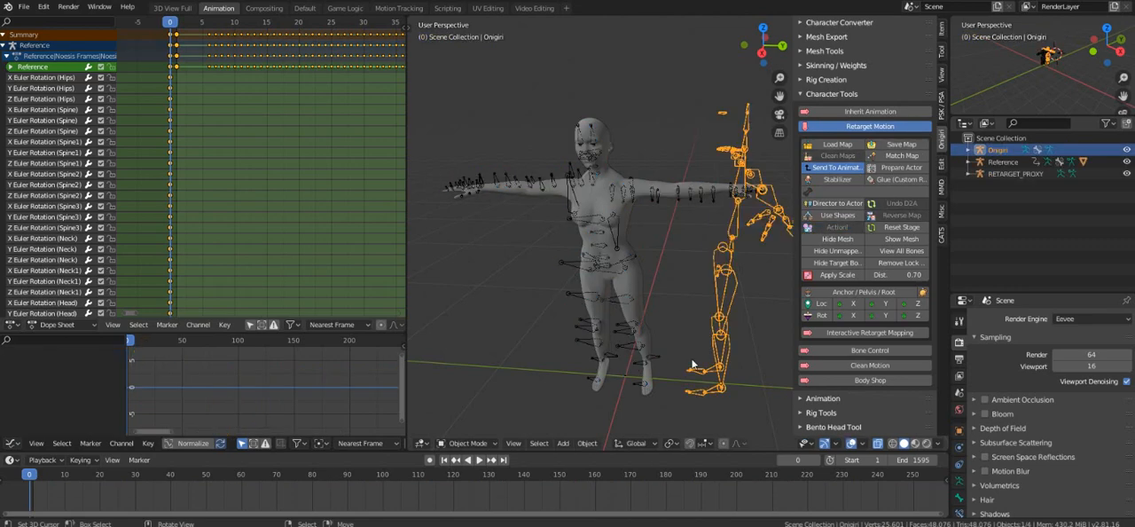
middle_drag(684, 284, 667, 241)
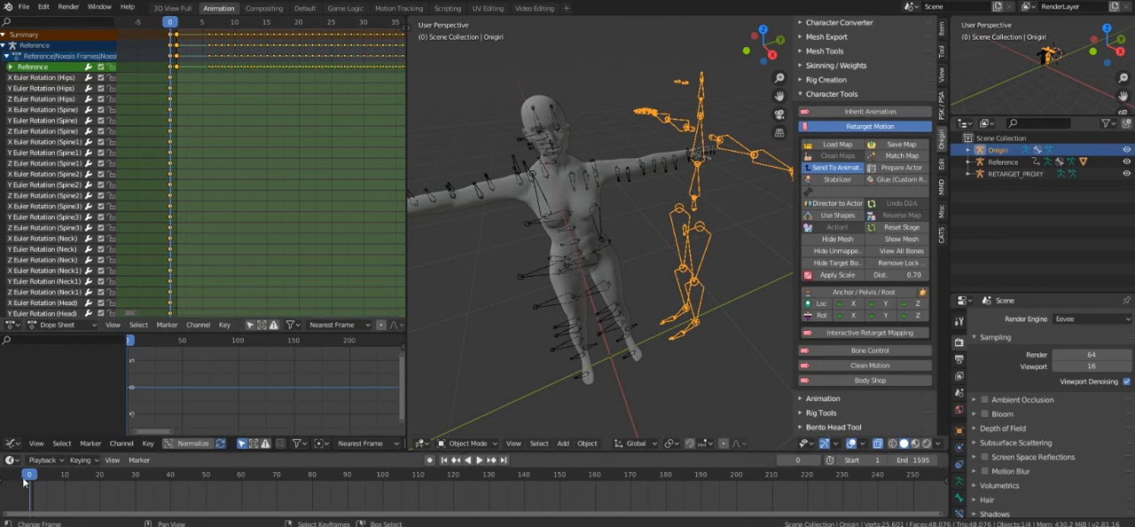
key(space)
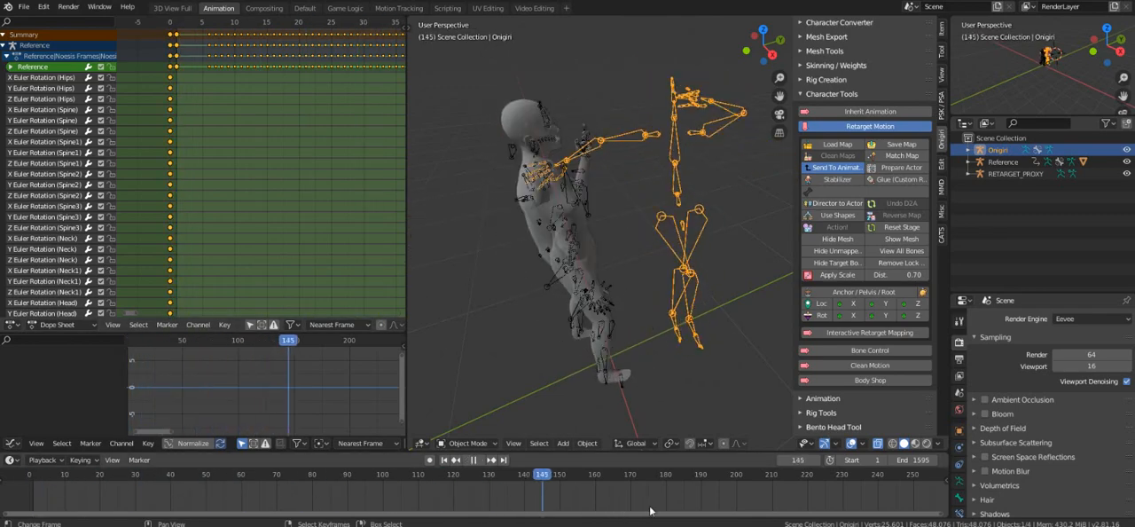
drag(819, 500, 913, 484)
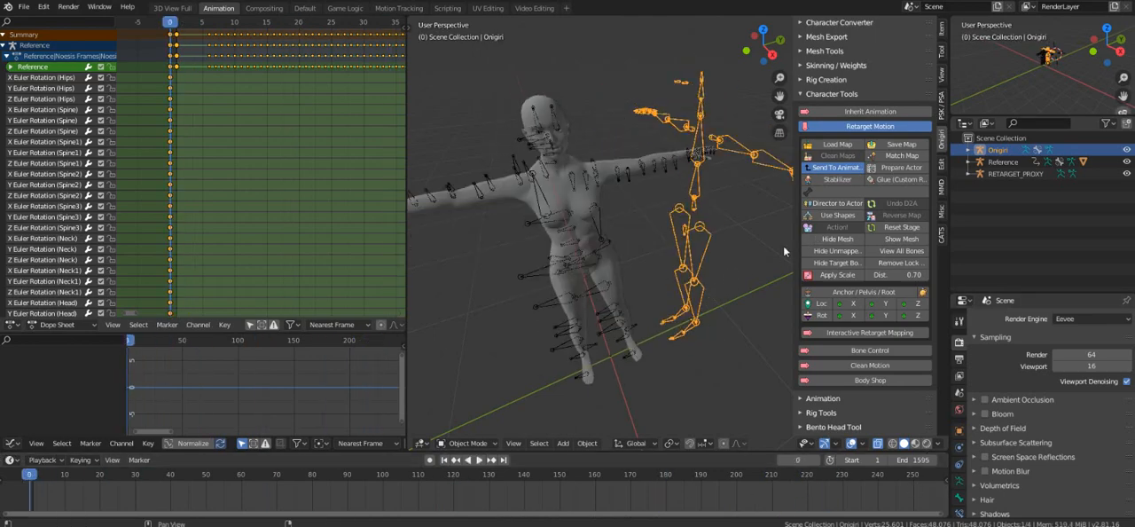
Use Undo History to revert the scene to the (De)select All state before the T-pose keyframe was inserted.
key(F3)
text(Import FBX)
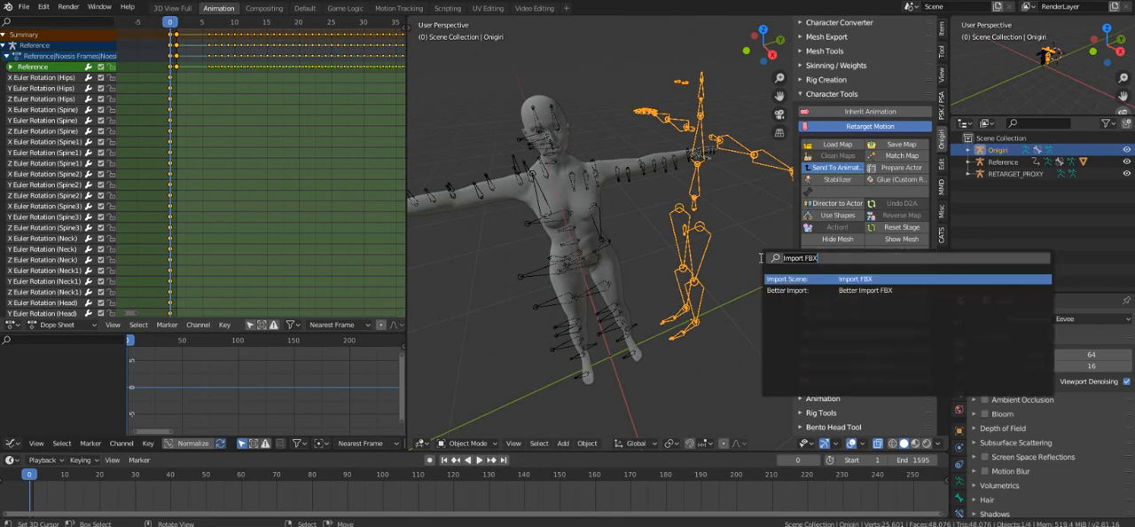
key(BackSpace)
key(BackSpace)
key(BackSpace)
key(BackSpace)
key(BackSpace)
key(BackSpace)
key(BackSpace)
key(BackSpace)
key(BackSpace)
key(BackSpace)
text(undo)
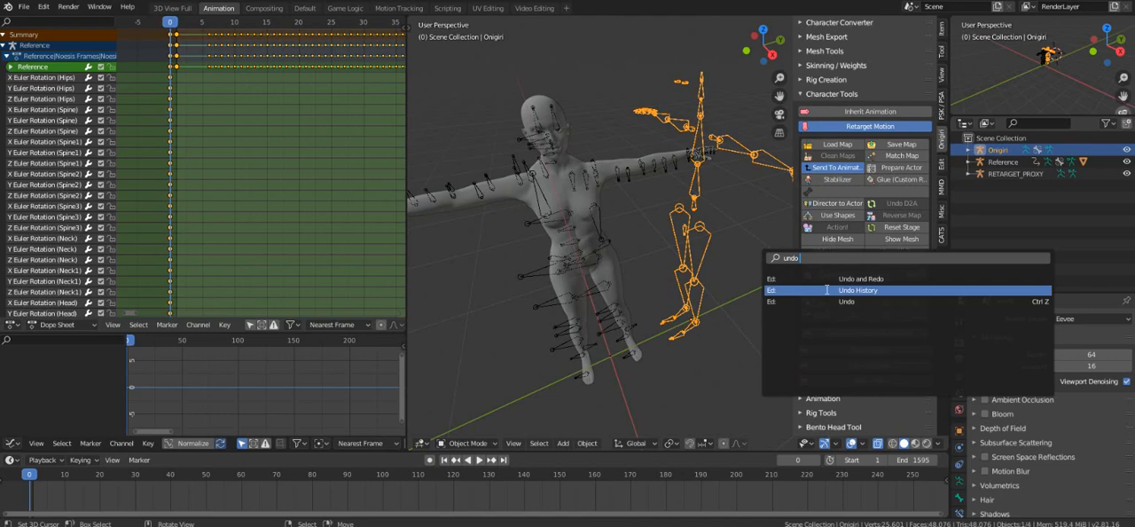
click(827, 289)
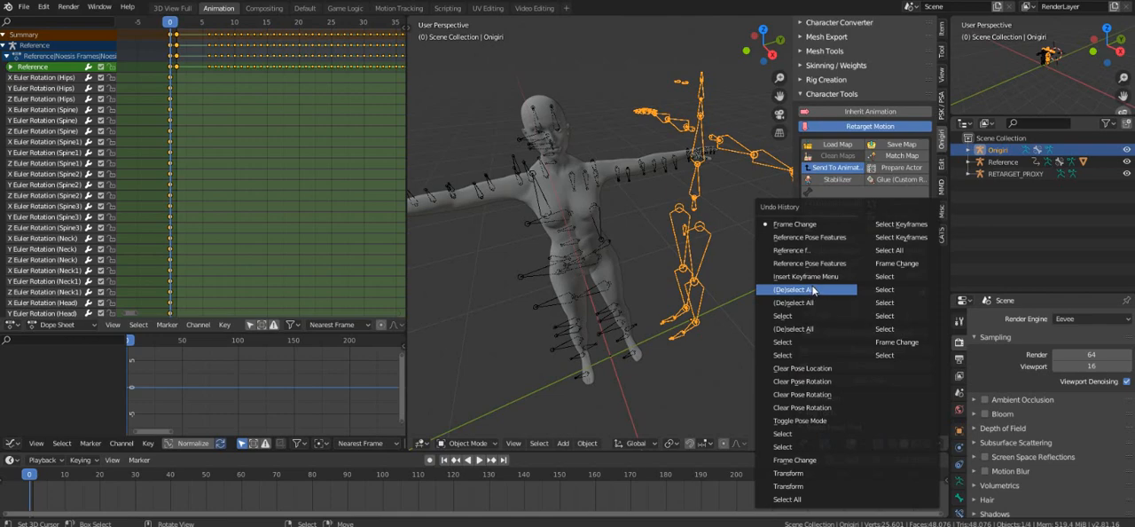
click(819, 294)
middle_drag(592, 291, 737, 253)
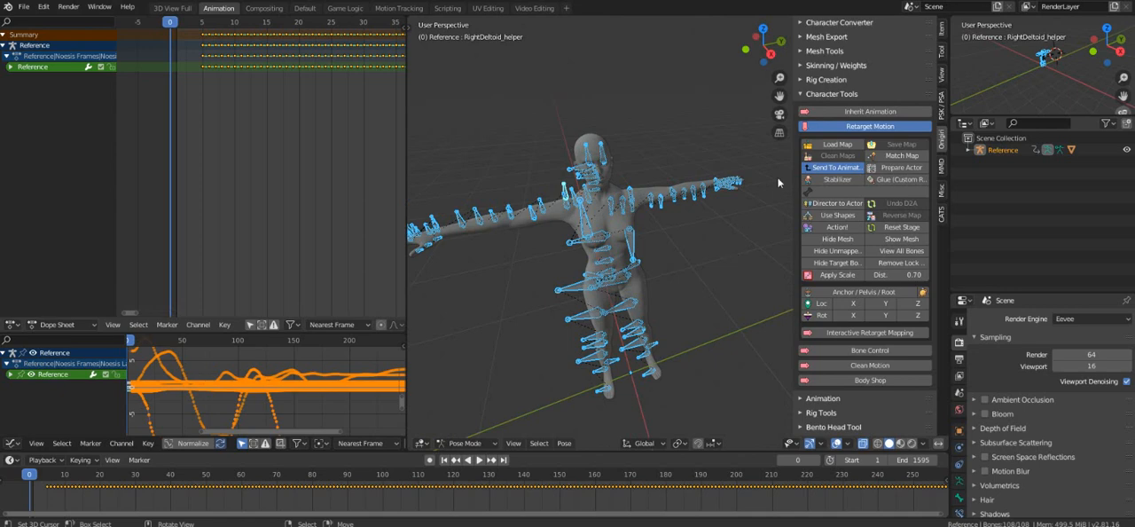
Collapse Character Tools and add a safe rig (pos/neutral) from Rig Creation to compare its facing direction with the character.
click(825, 95)
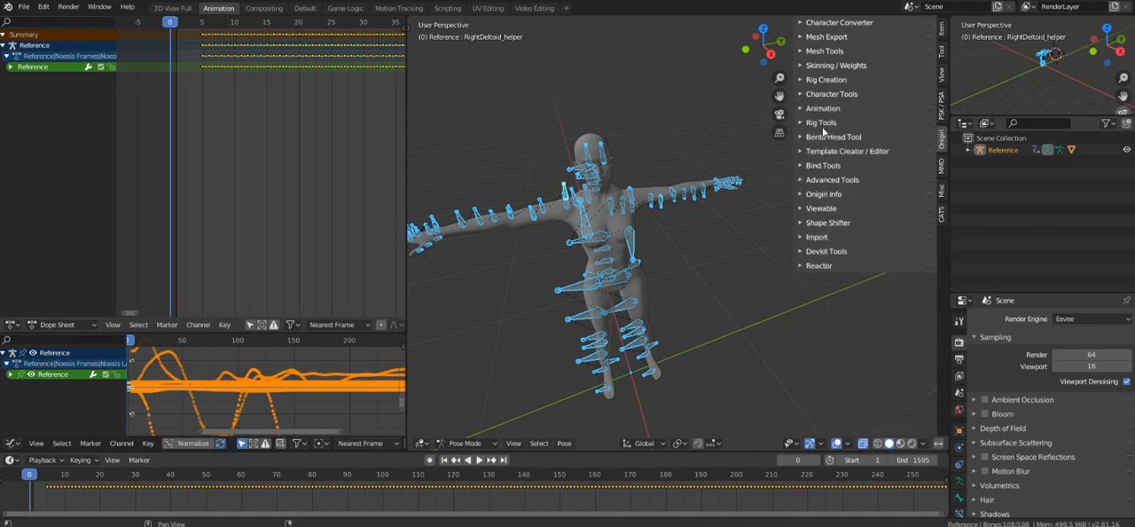
click(834, 79)
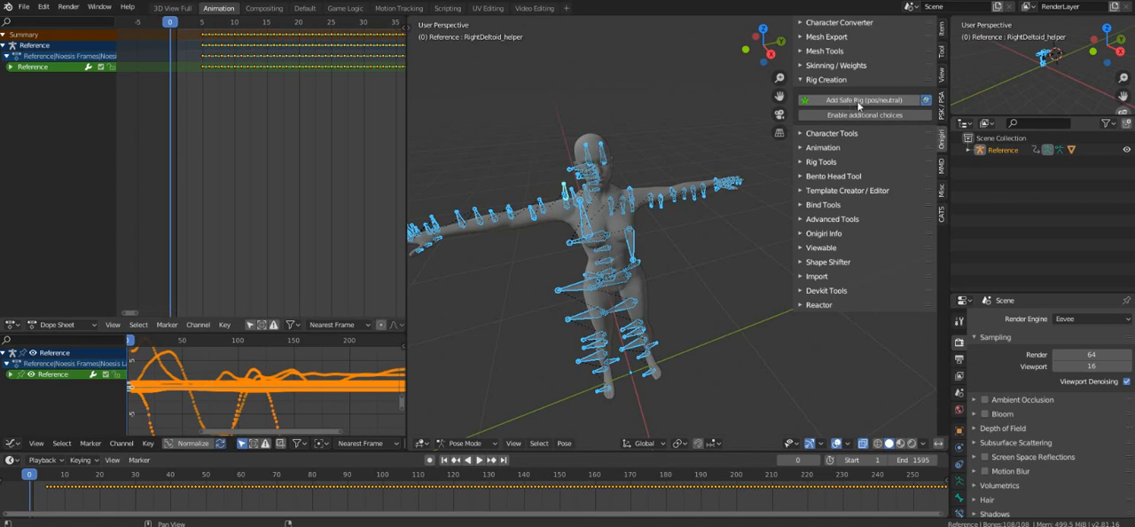
click(860, 100)
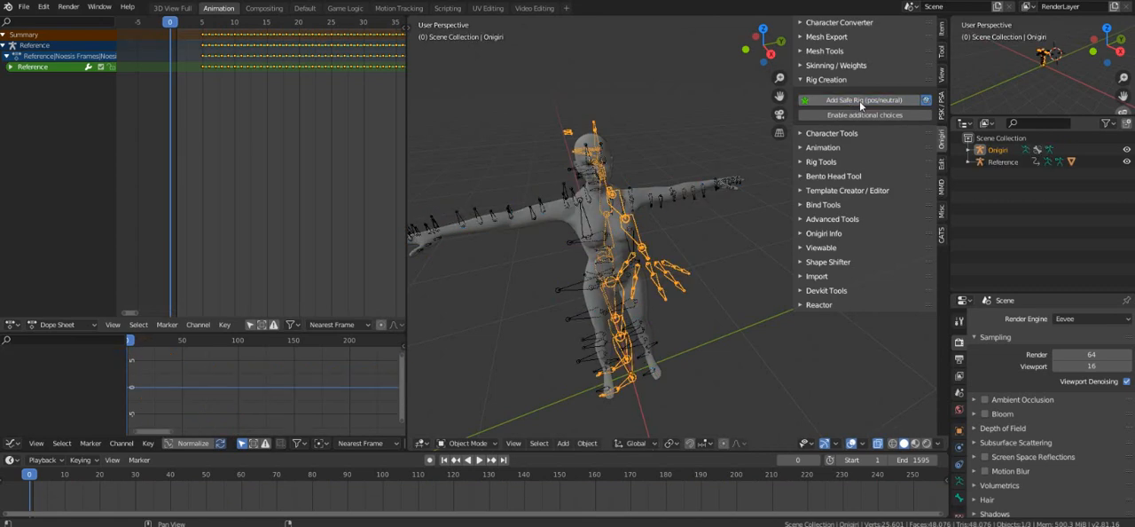
middle_drag(633, 210, 588, 327)
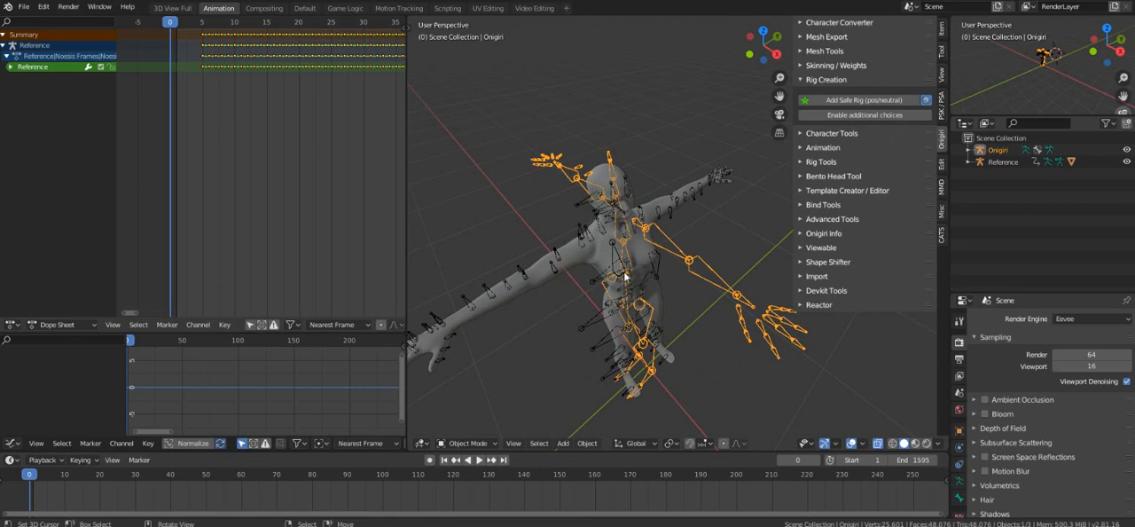
Select the character's mesh together with its Reference armature and rotate both -90 degrees about the global Z axis.
click(587, 325)
click(559, 263)
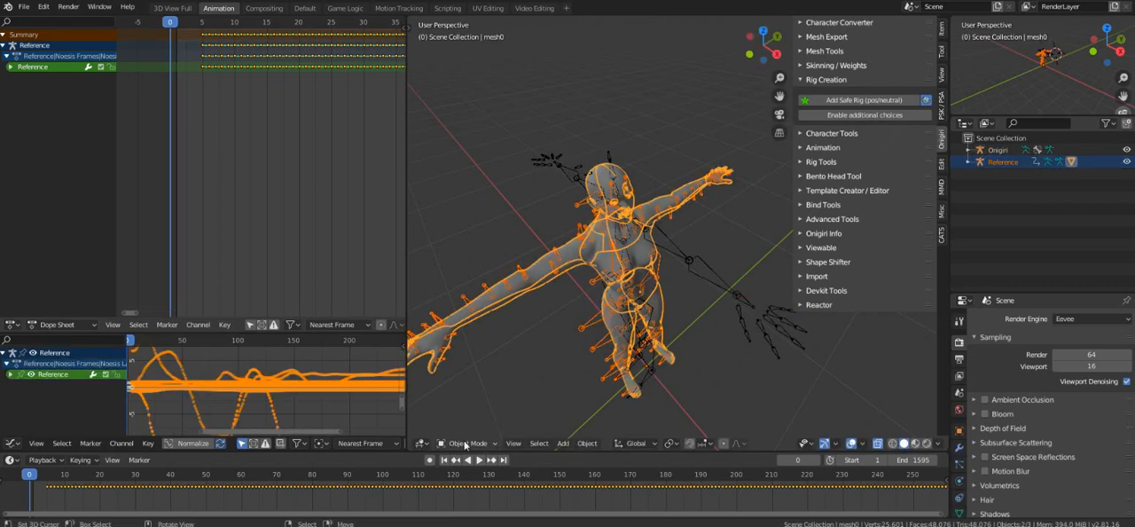
click(623, 329)
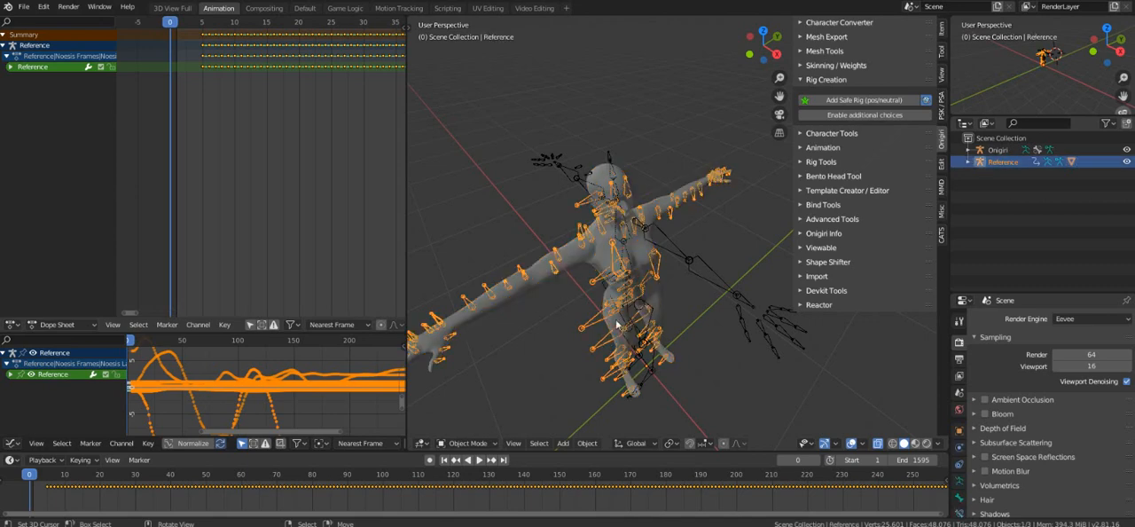
shift+click(616, 327)
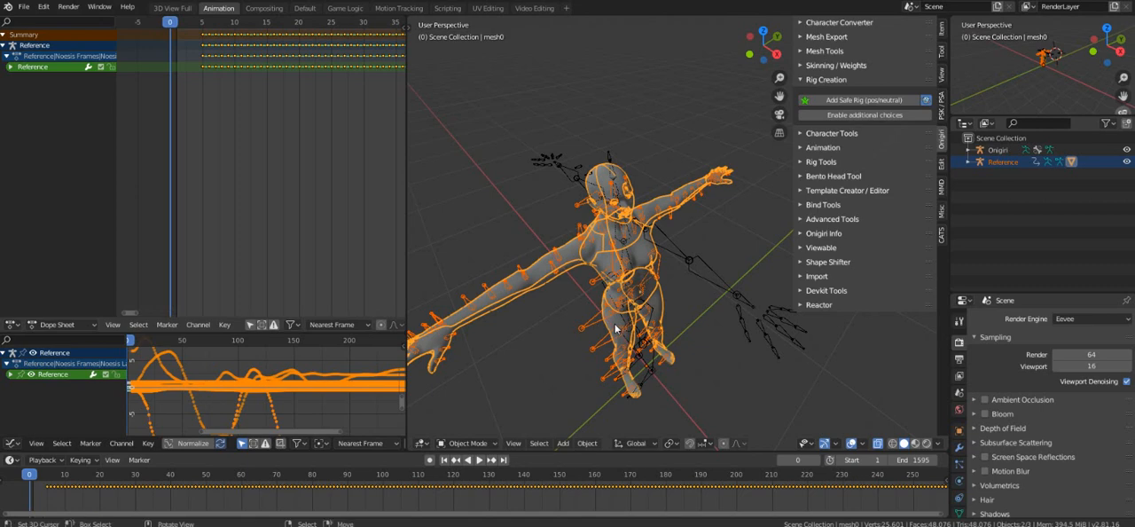
key(r)
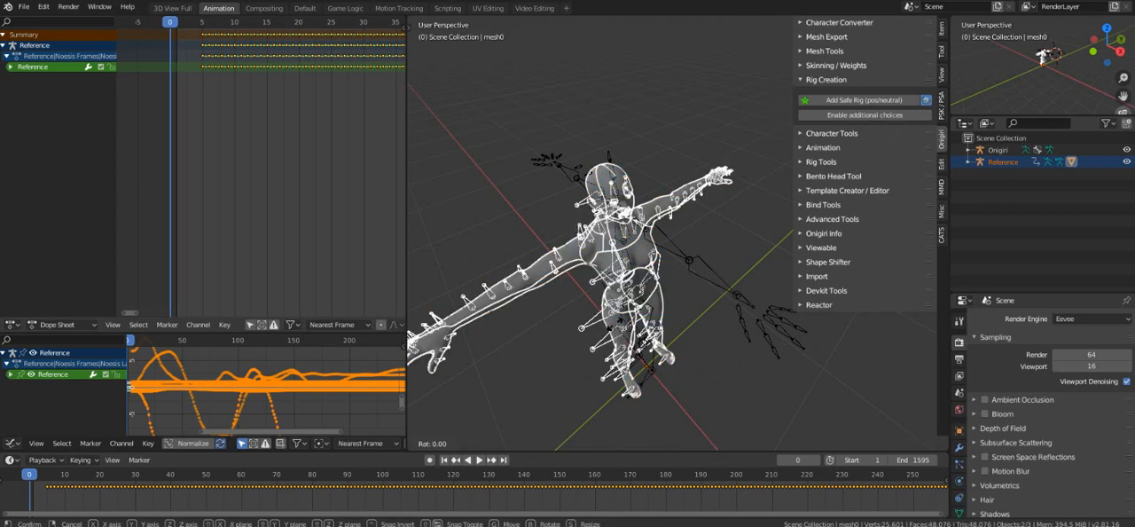
key(z)
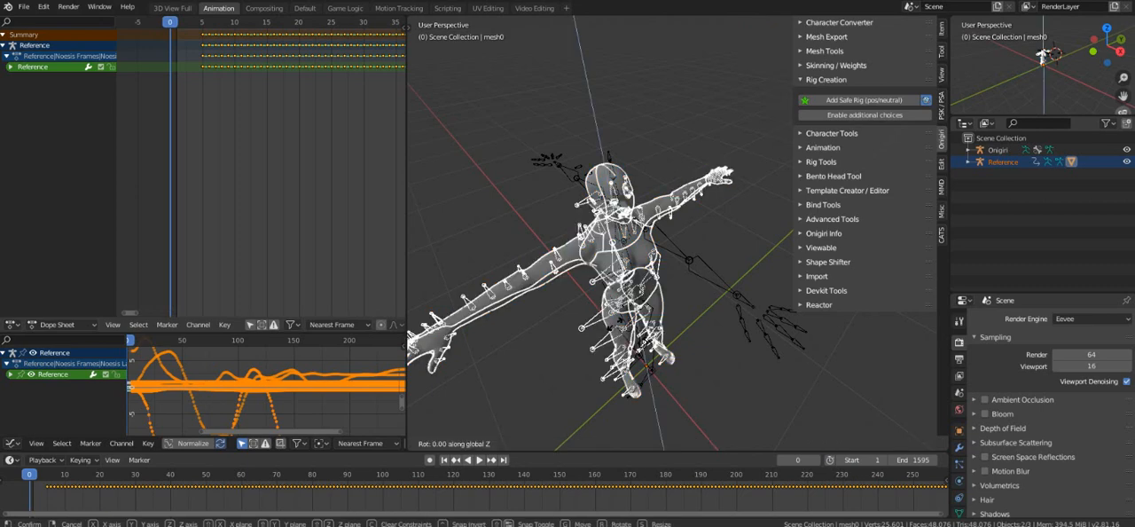
text(-90)
key(Return)
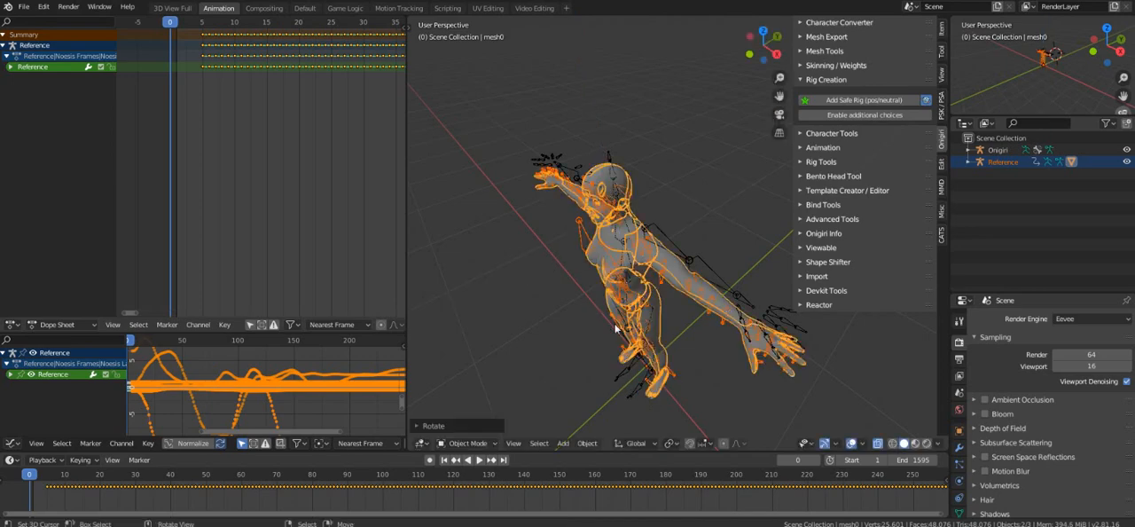
middle_drag(610, 360, 652, 309)
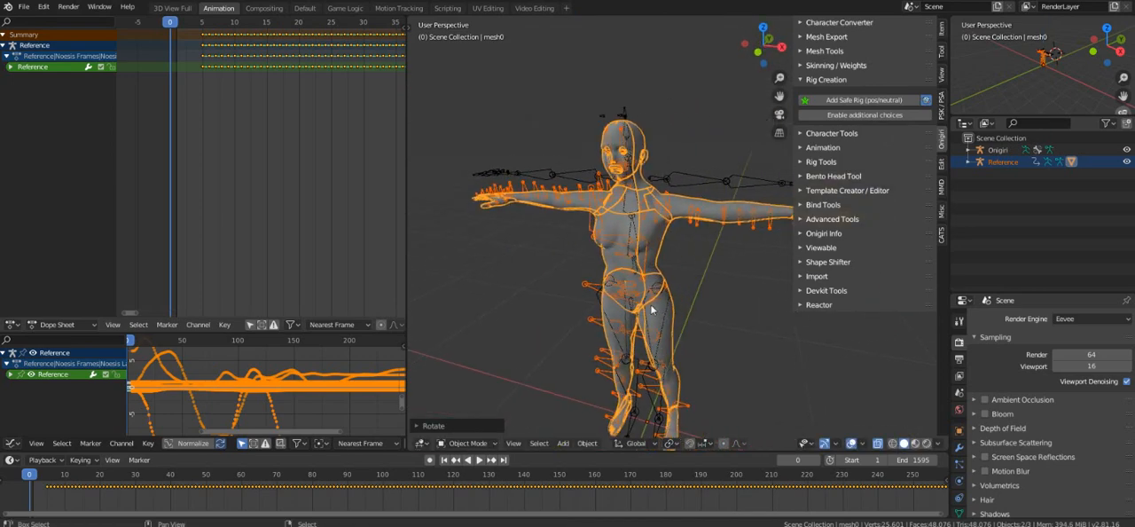
Delete the Onigiri rig that was added for comparison.
click(673, 181)
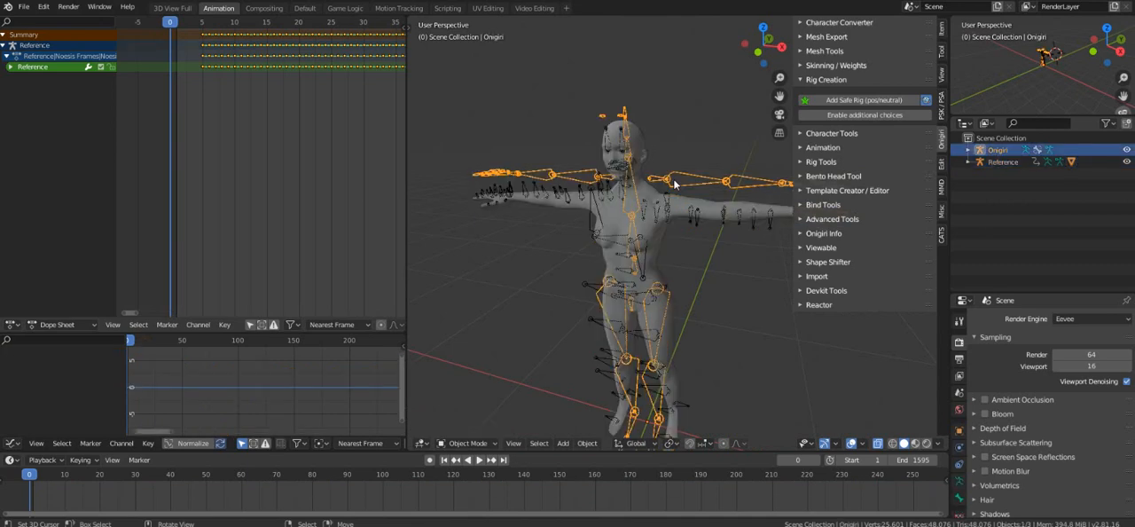
key(Delete)
middle_drag(685, 266, 659, 251)
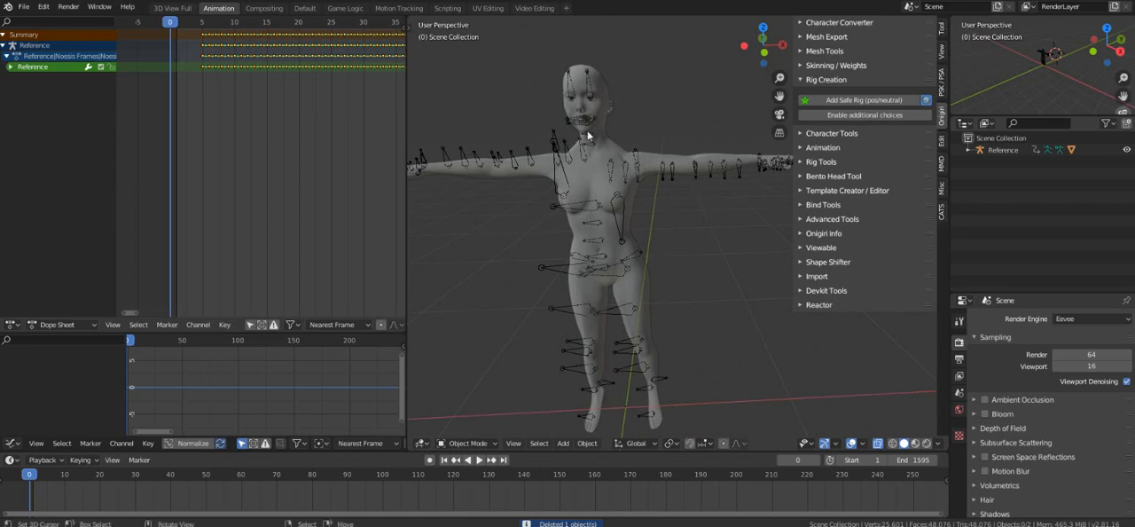
Put the Reference armature in Pose Mode, insert a LocRotScale keyframe for its bones at frame 0, and collapse Rig Creation.
click(565, 186)
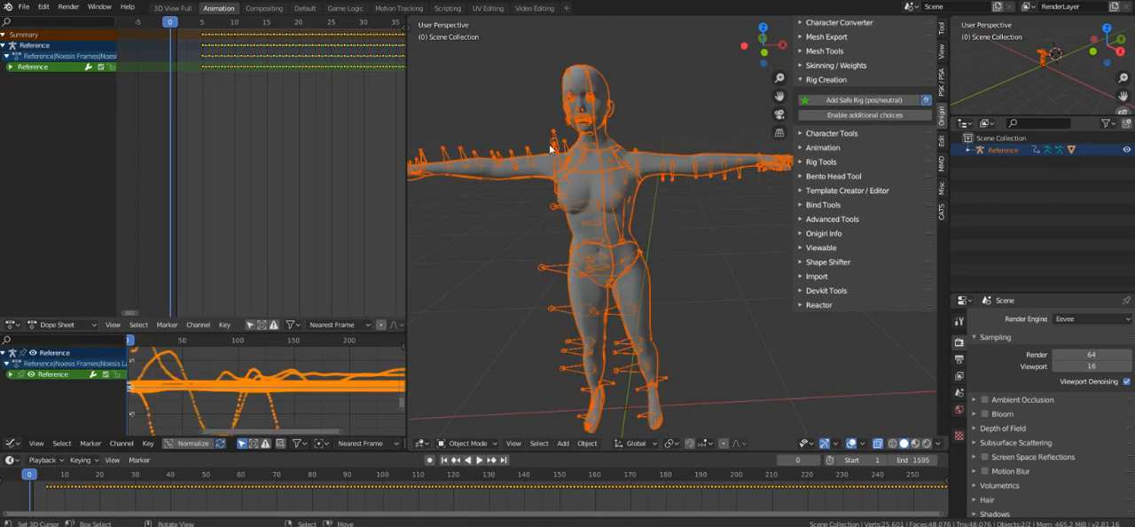
click(551, 149)
click(461, 444)
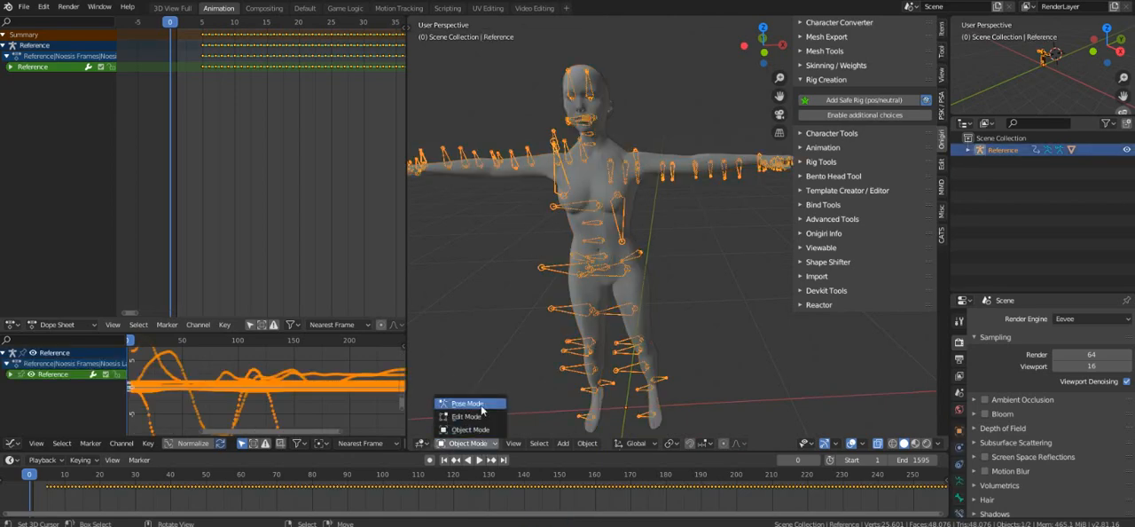
click(484, 404)
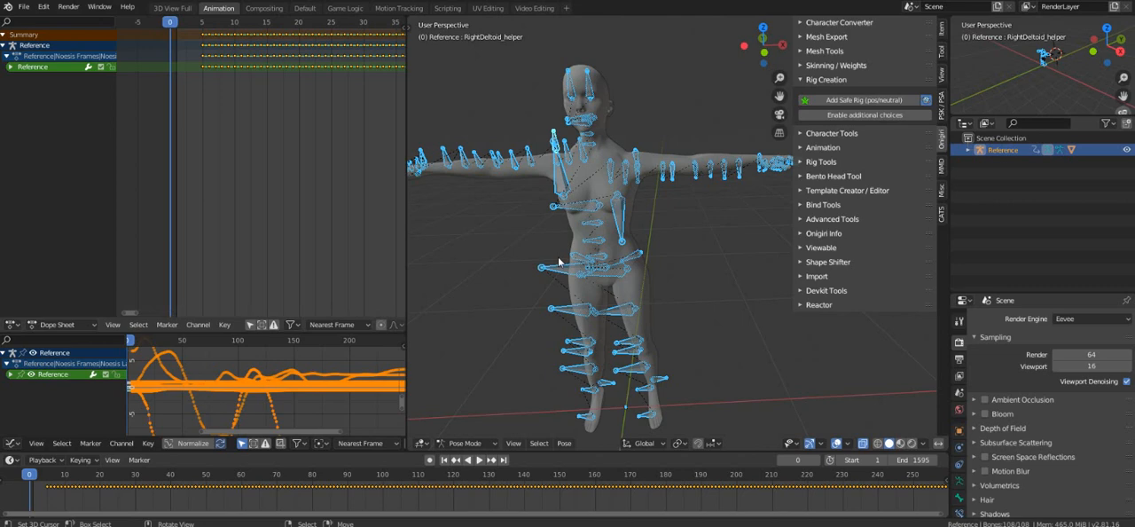
key(i)
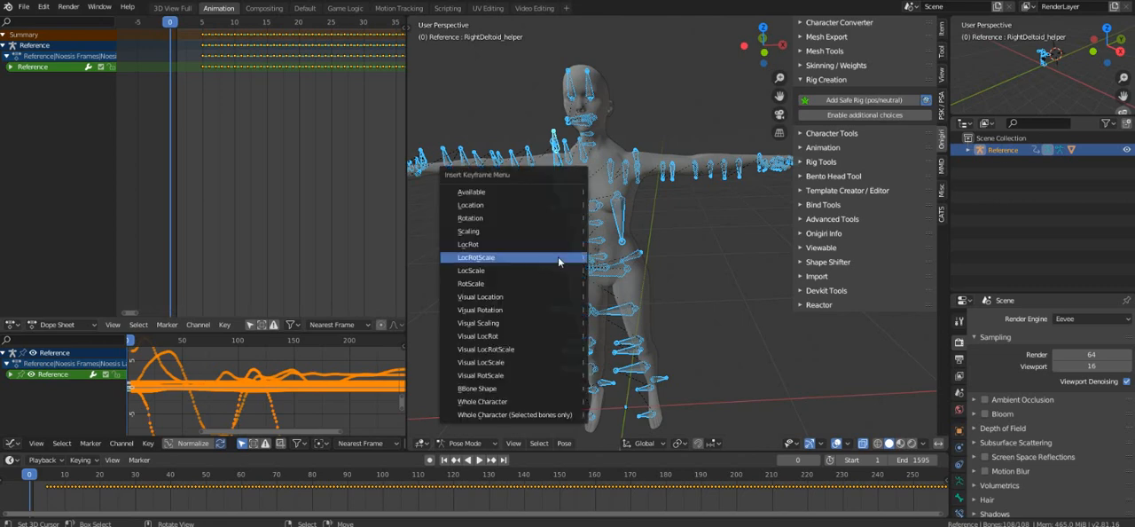
click(557, 257)
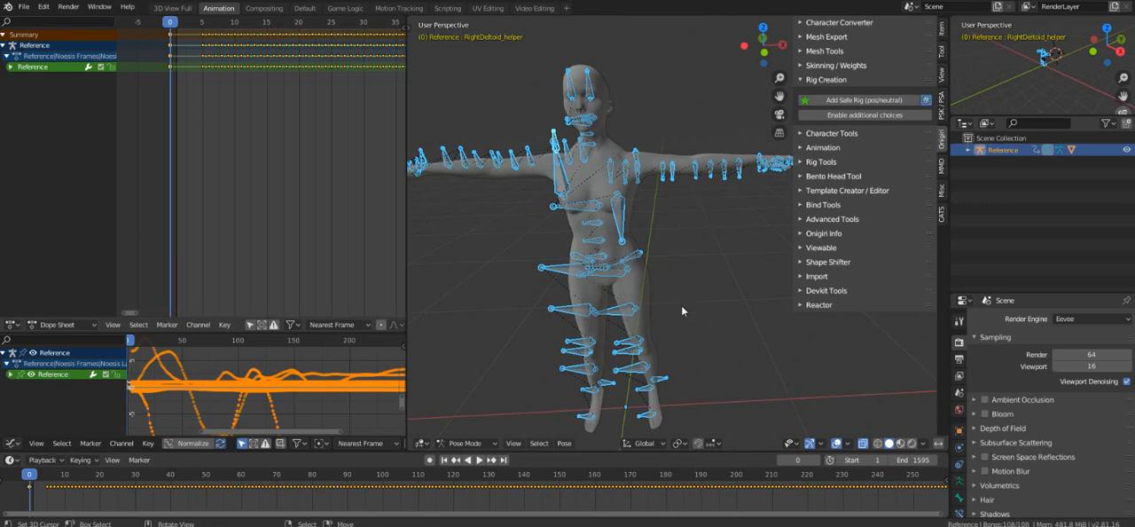
click(830, 80)
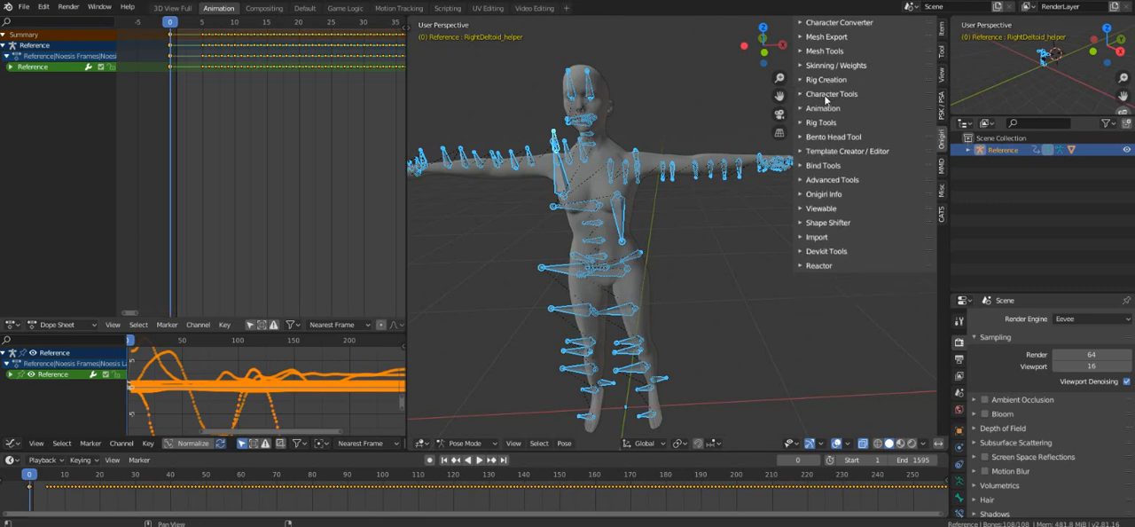
Load the bone map from the Desktop into Retarget Motion and run Action! on the Reference armature.
click(824, 94)
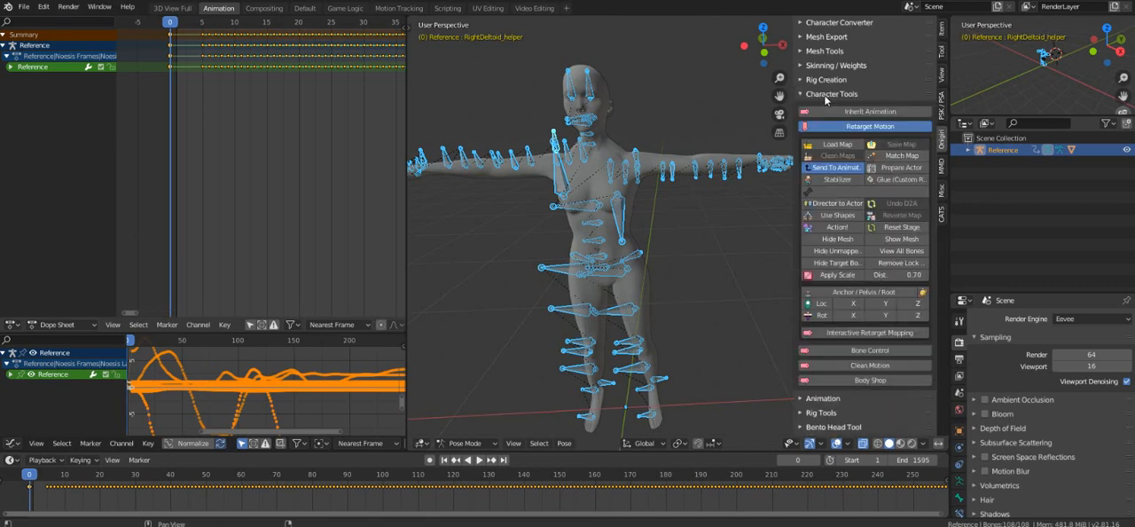
click(837, 144)
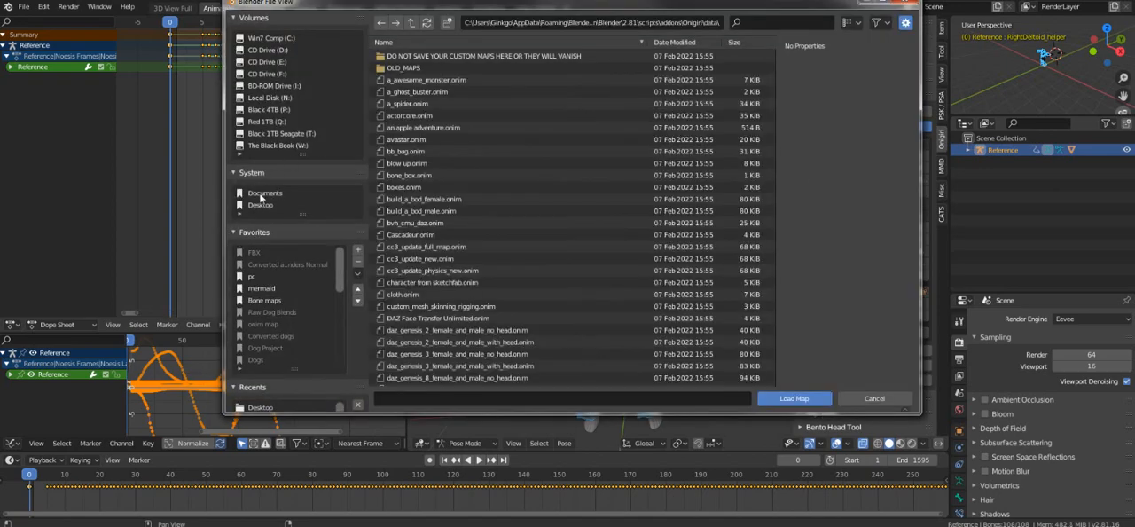
click(266, 206)
scroll(581, 372, down, 3)
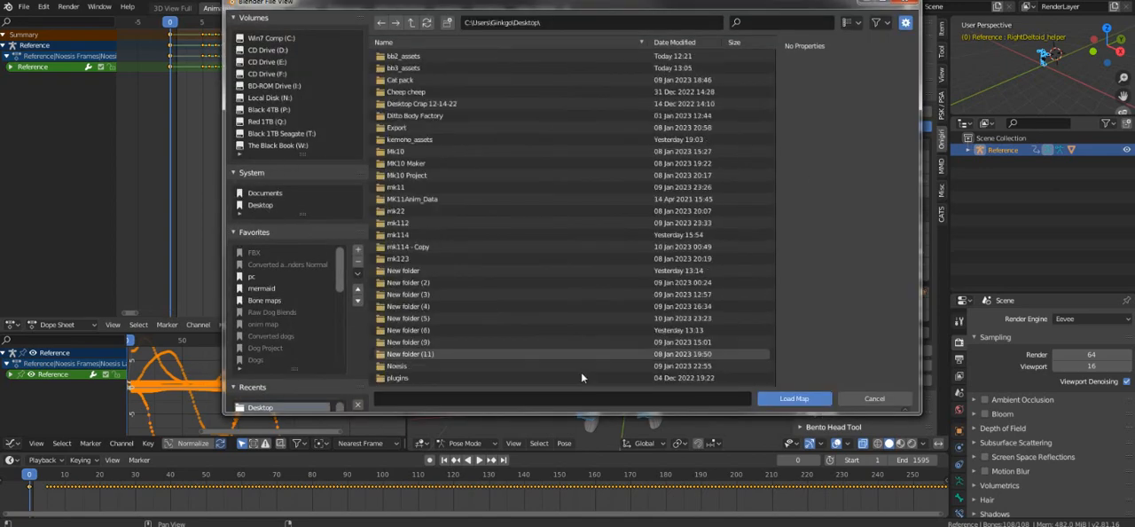
double_click(437, 380)
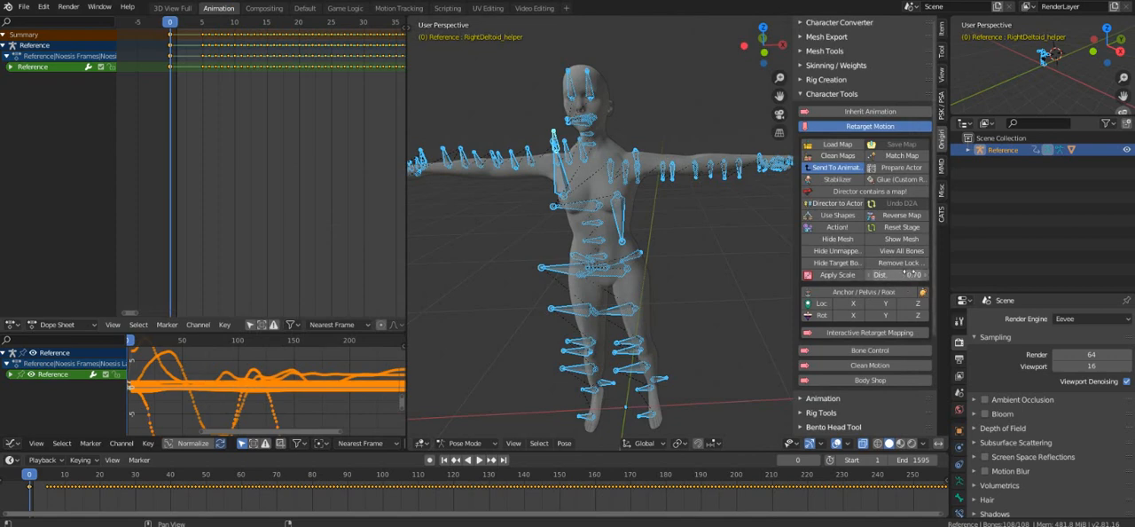
click(896, 277)
key(Return)
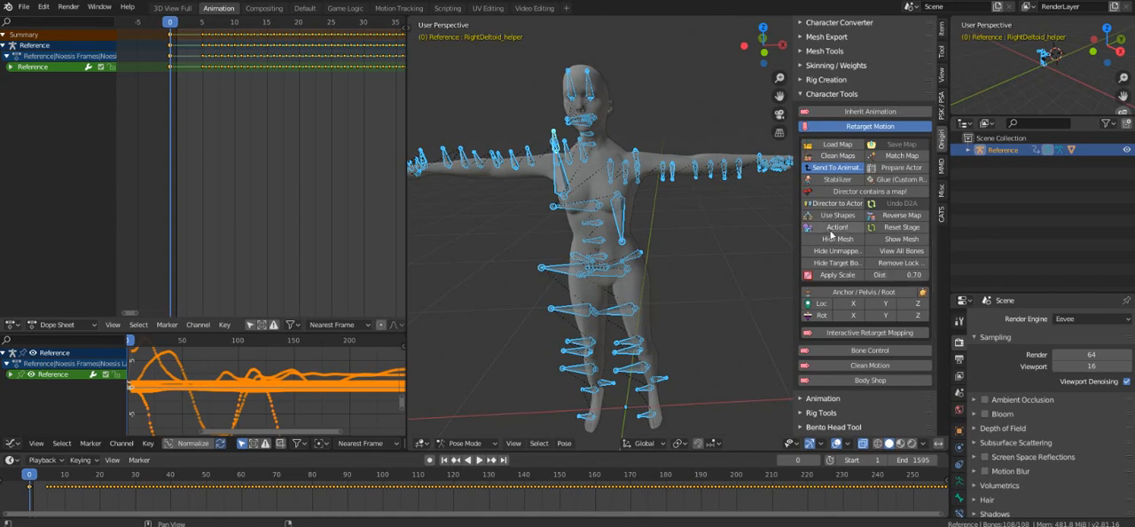
click(831, 230)
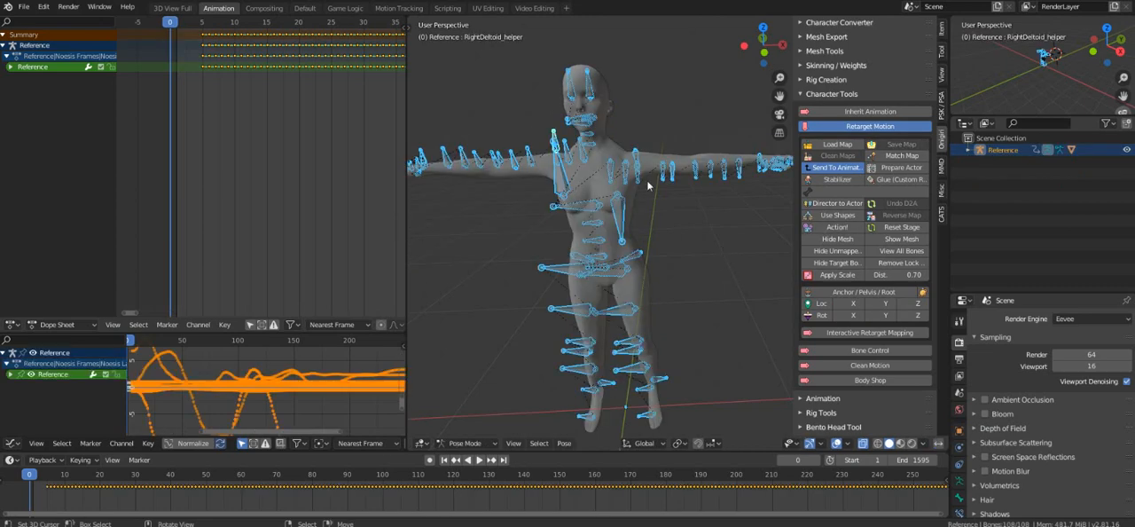
click(846, 94)
click(819, 81)
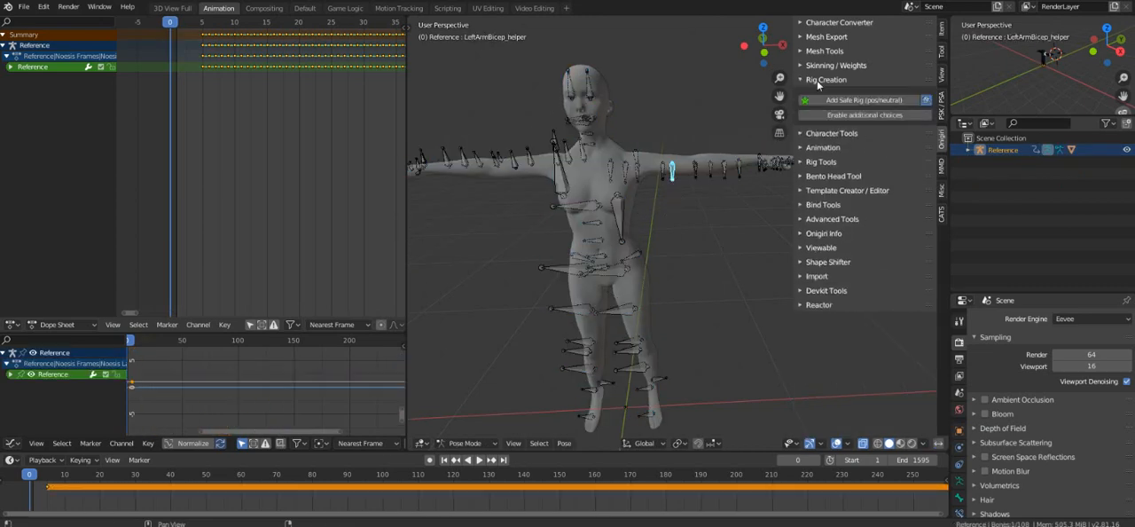
click(818, 81)
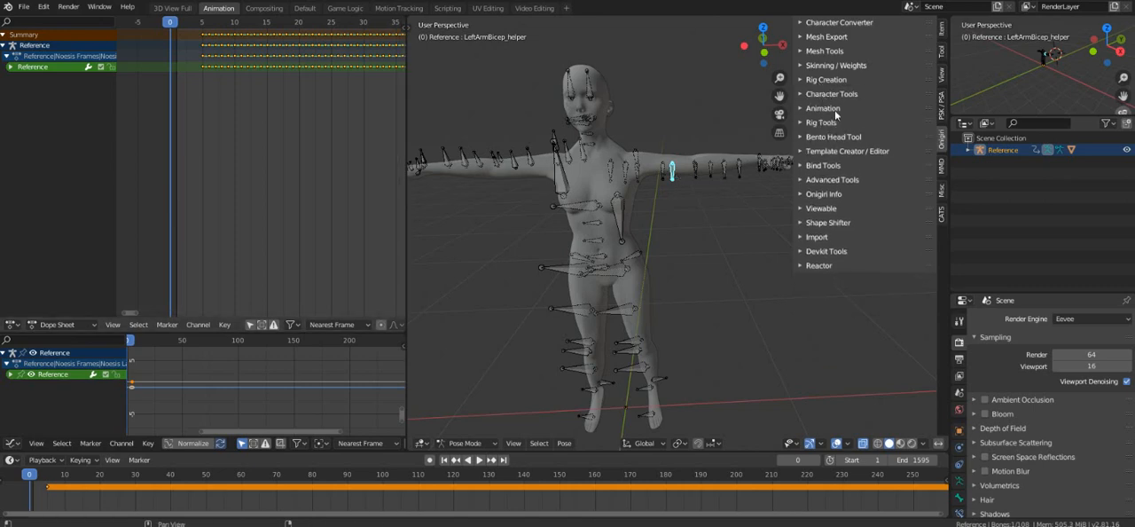
click(835, 111)
click(835, 111)
click(828, 95)
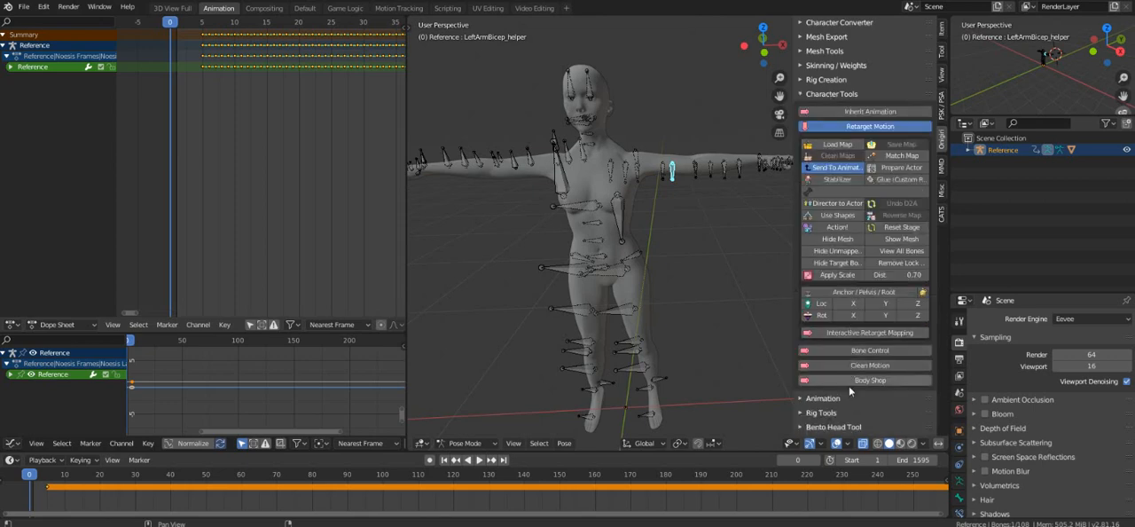
click(831, 126)
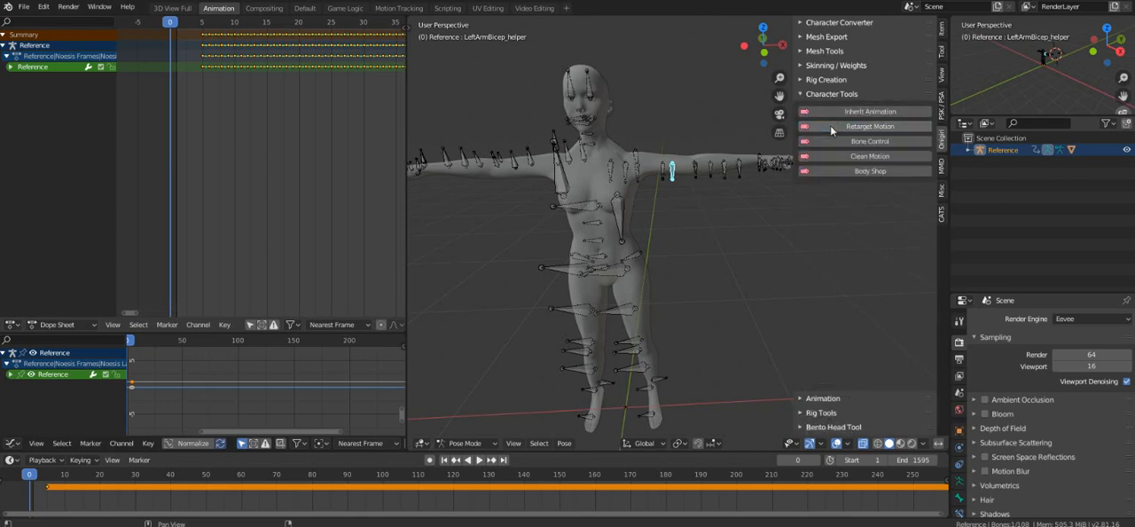
click(830, 125)
scroll(833, 359, down, 2)
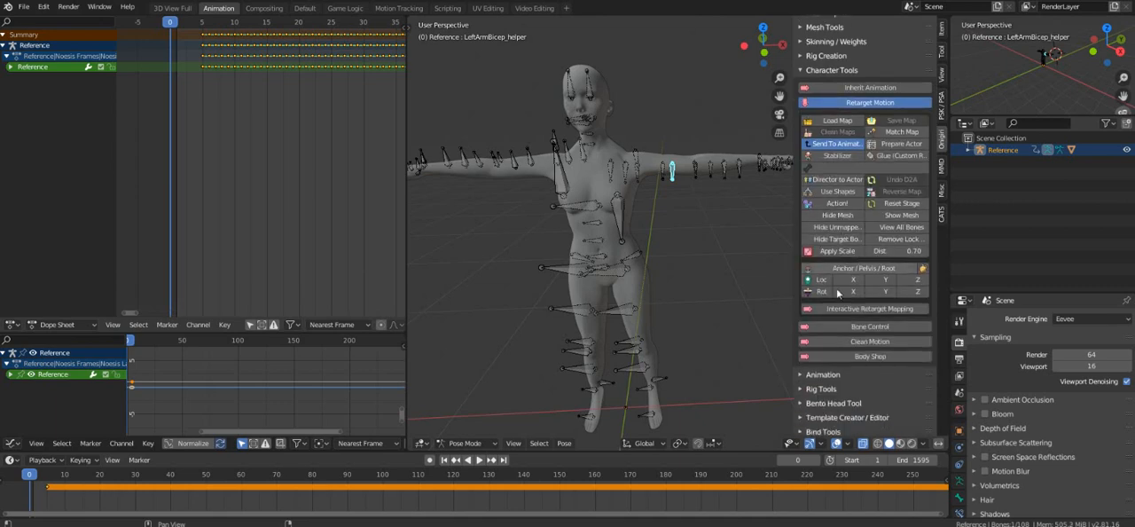
Try creating a reference pose through the Animation section's Reference Pose Features with the "Reference from" option enabled, and undo it.
click(832, 354)
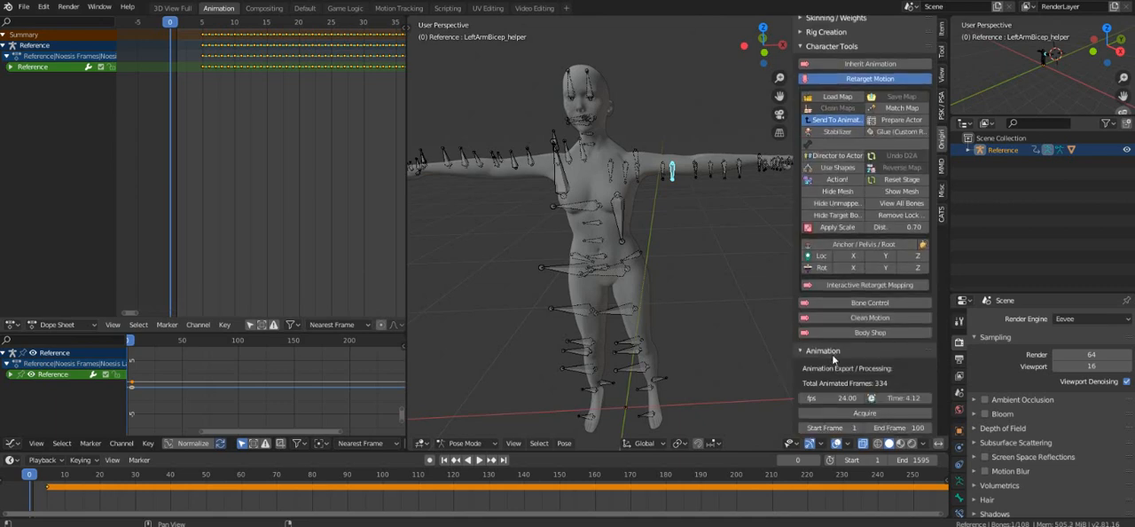
scroll(836, 341, down, 8)
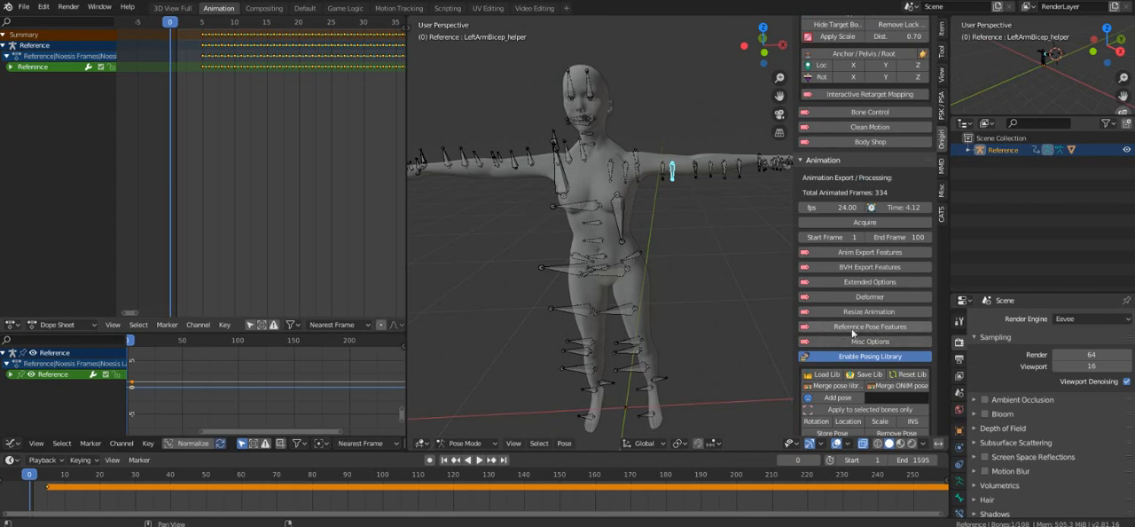
click(829, 326)
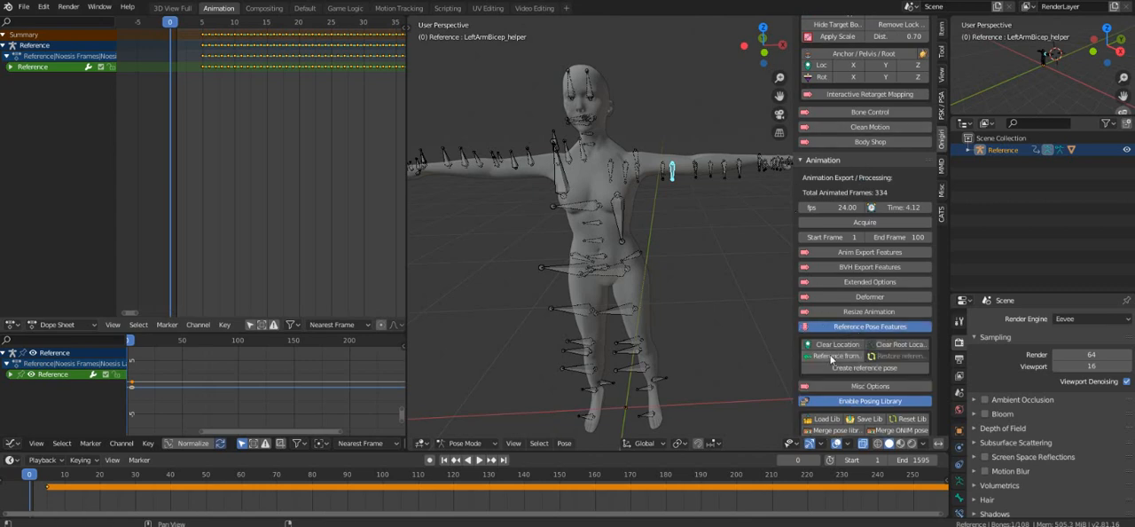
click(831, 357)
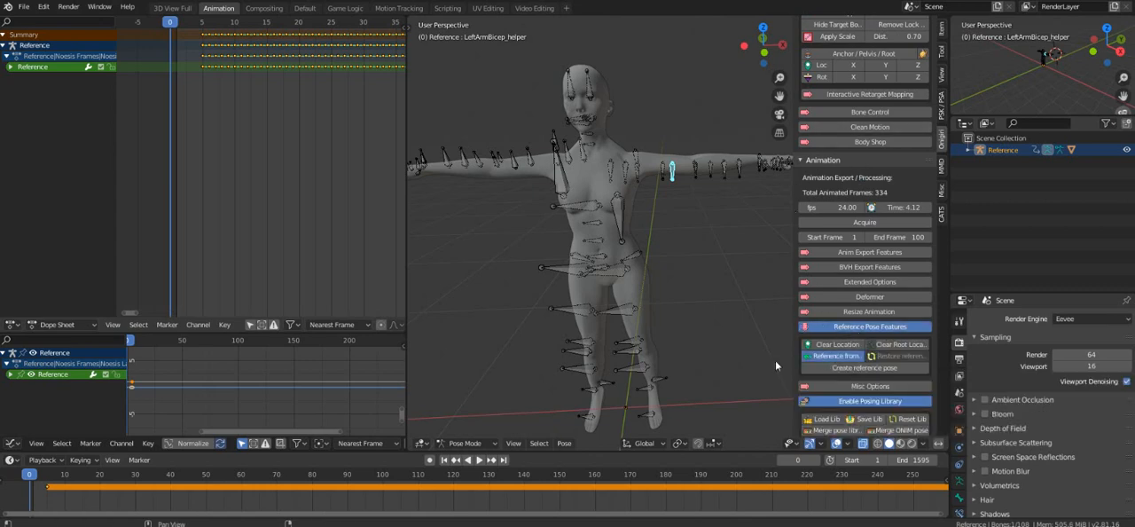
click(833, 372)
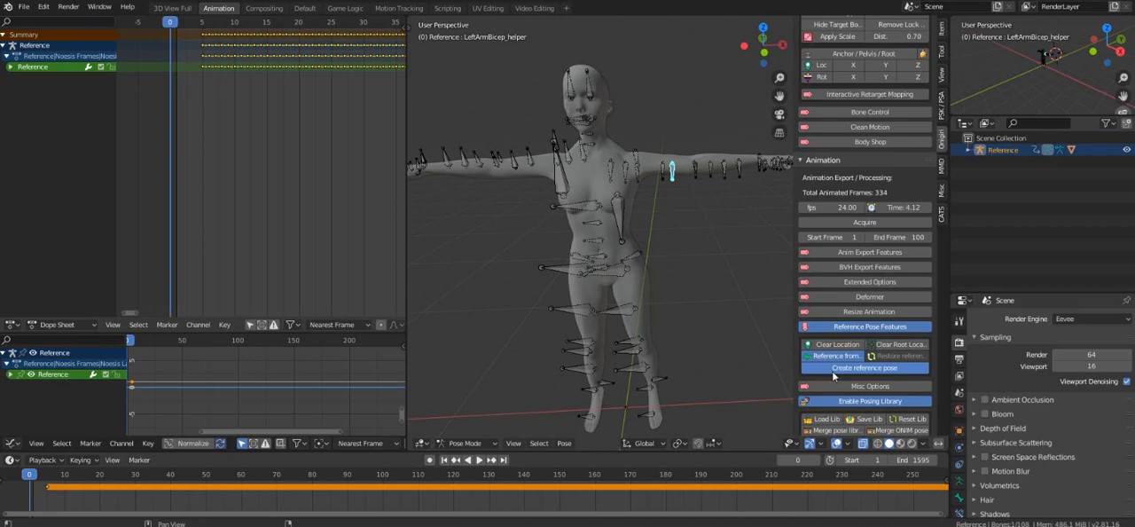
middle_drag(642, 292, 588, 306)
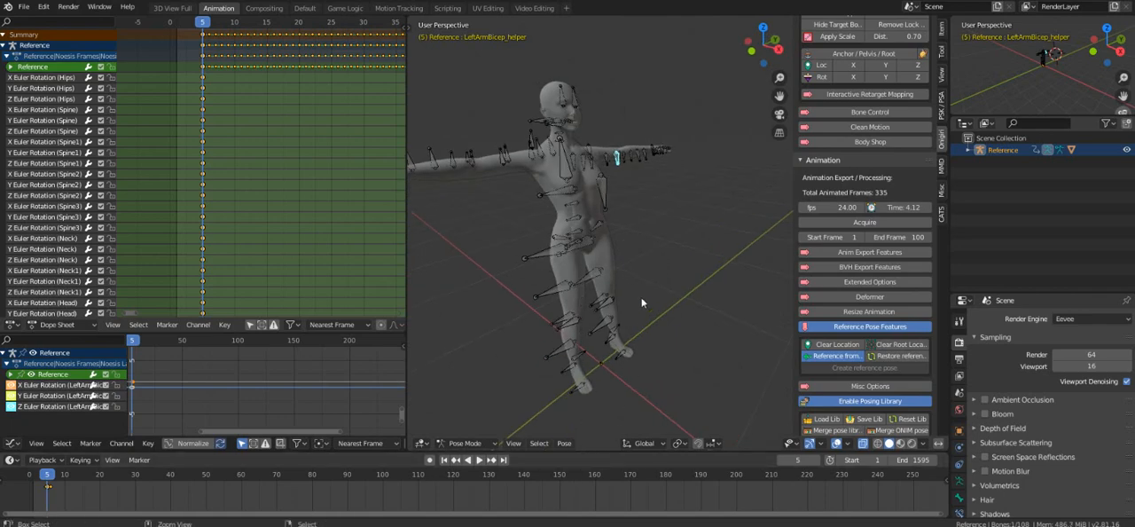
key(ctrl+z)
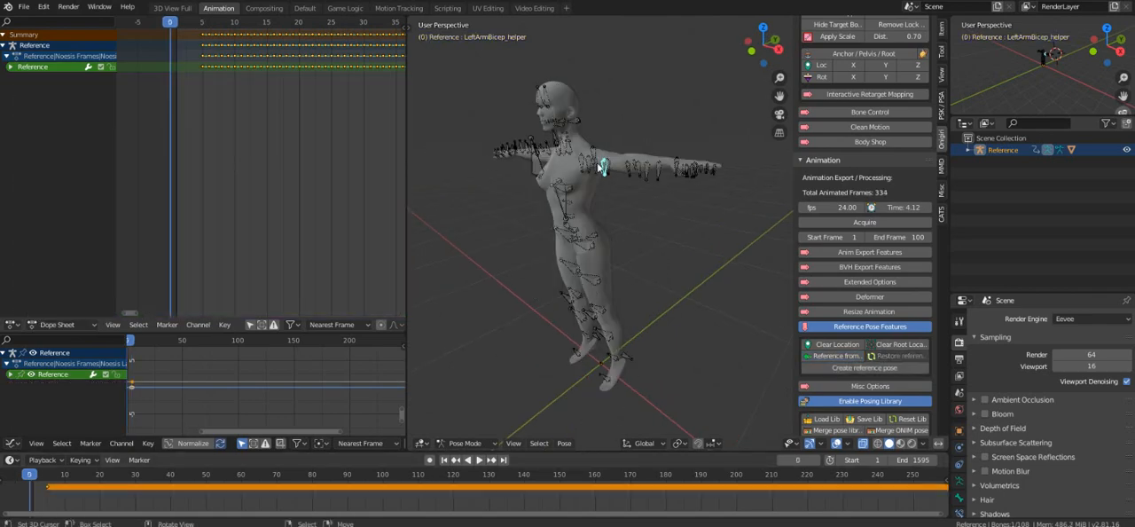
Select all bones of the Reference armature and insert a LocRotScale keyframe at frame 0.
click(598, 166)
key(a)
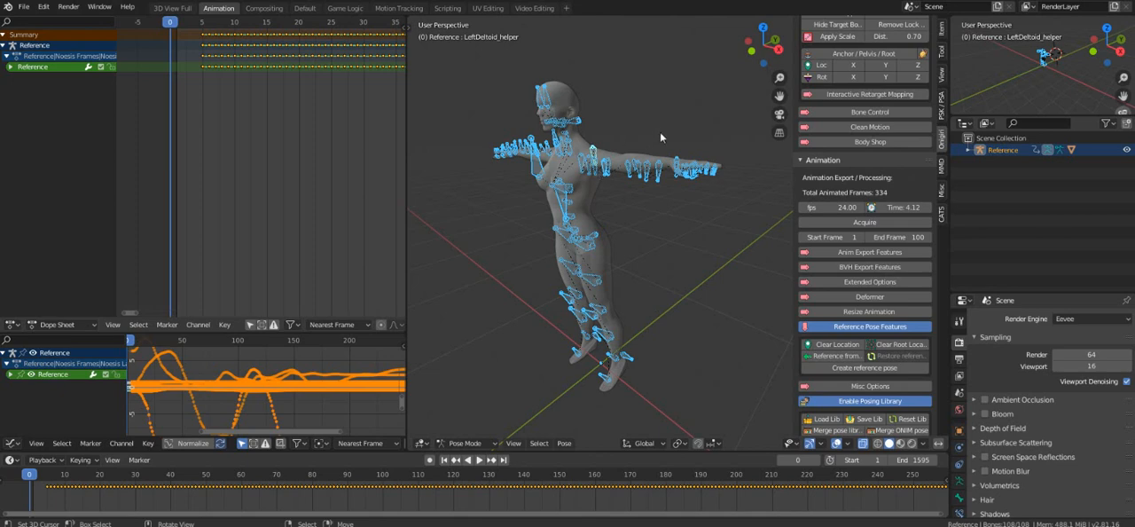
middle_drag(568, 204, 594, 234)
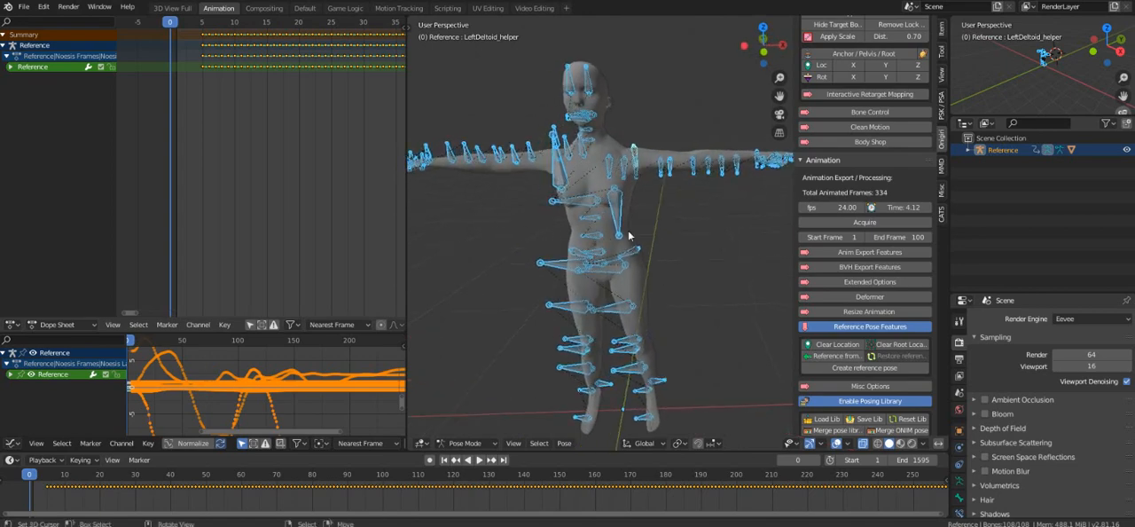
key(i)
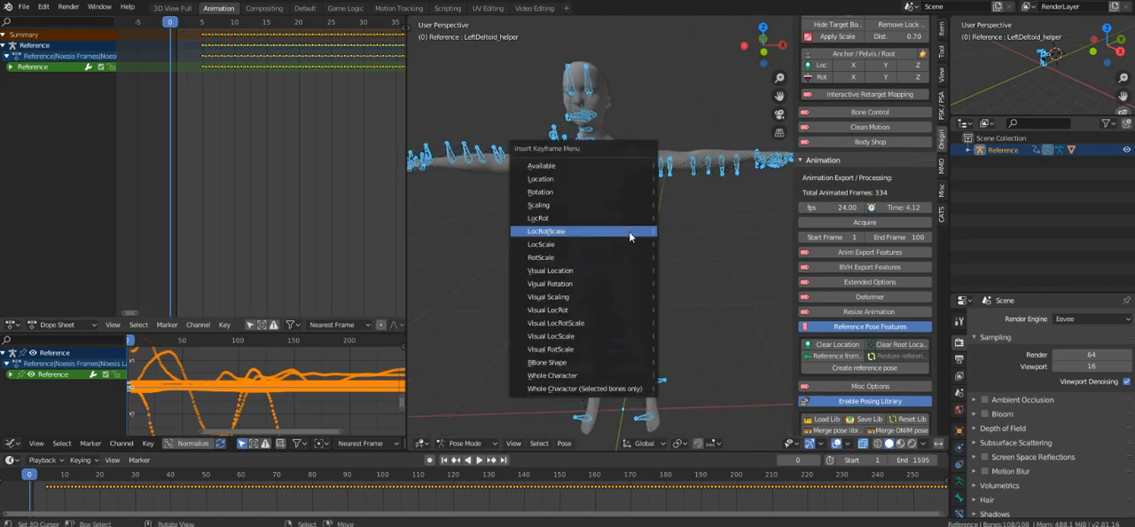
click(629, 230)
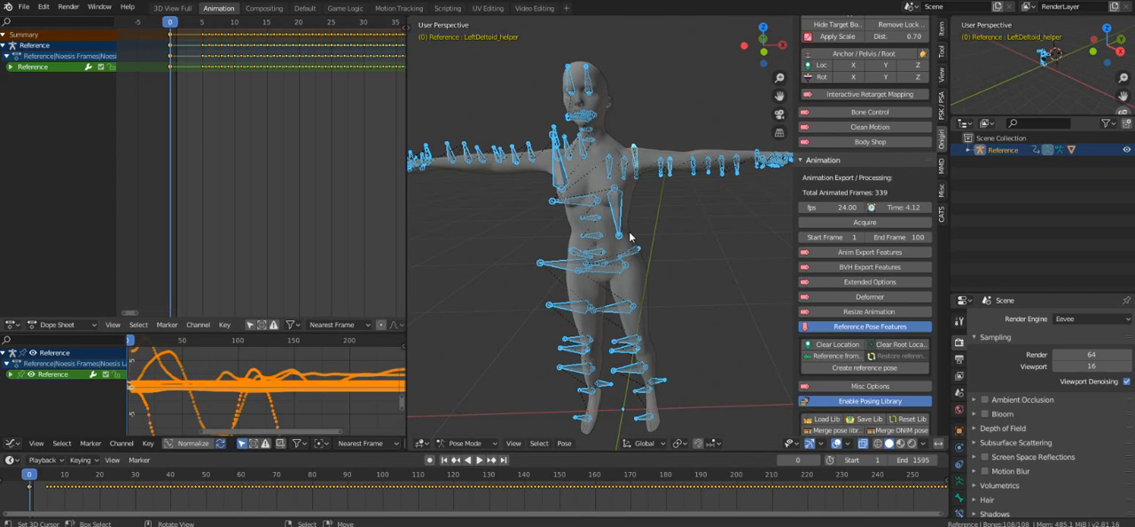
Create a reference pose for the keyed armature with the "Reference from" option enabled.
click(821, 357)
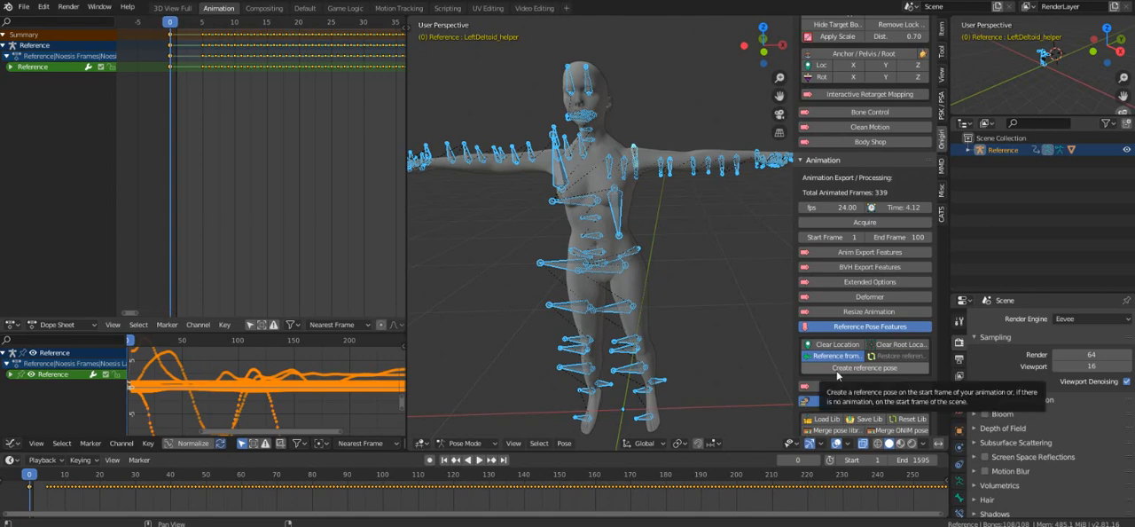
click(837, 370)
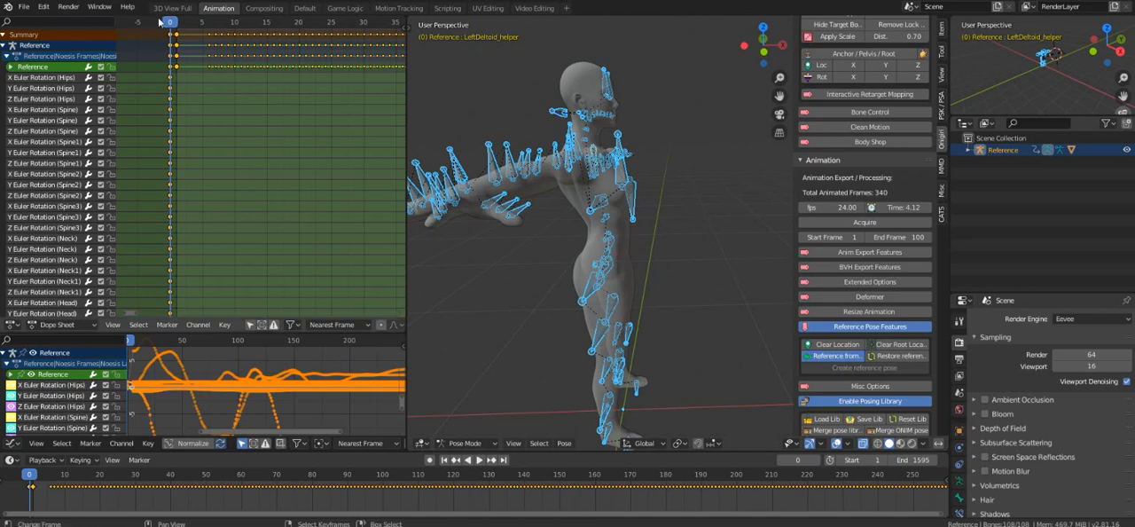
key(space)
key(Escape)
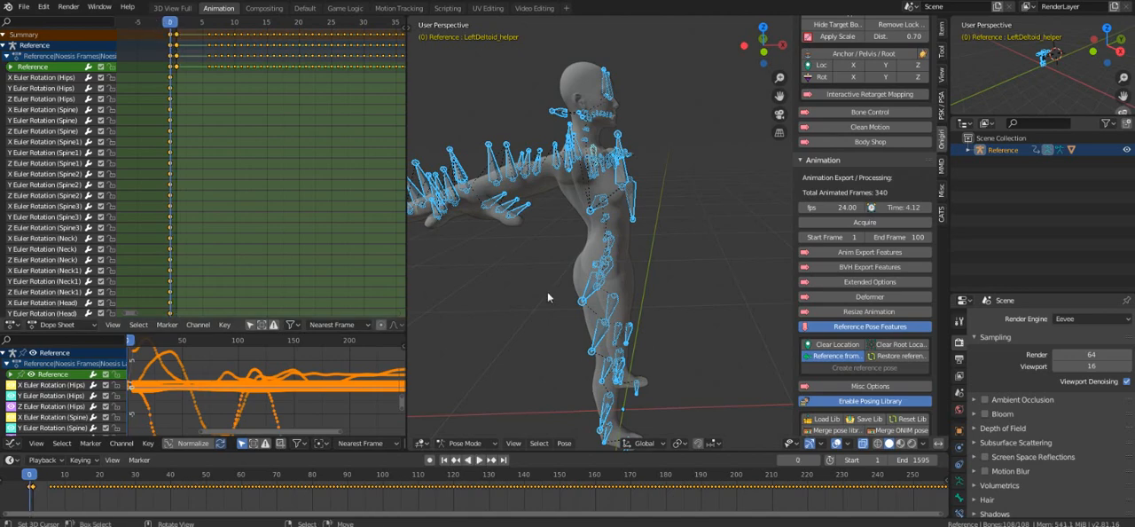
Rotate all selected bones of the reference pose -90 degrees about the global Z axis.
text(rz)
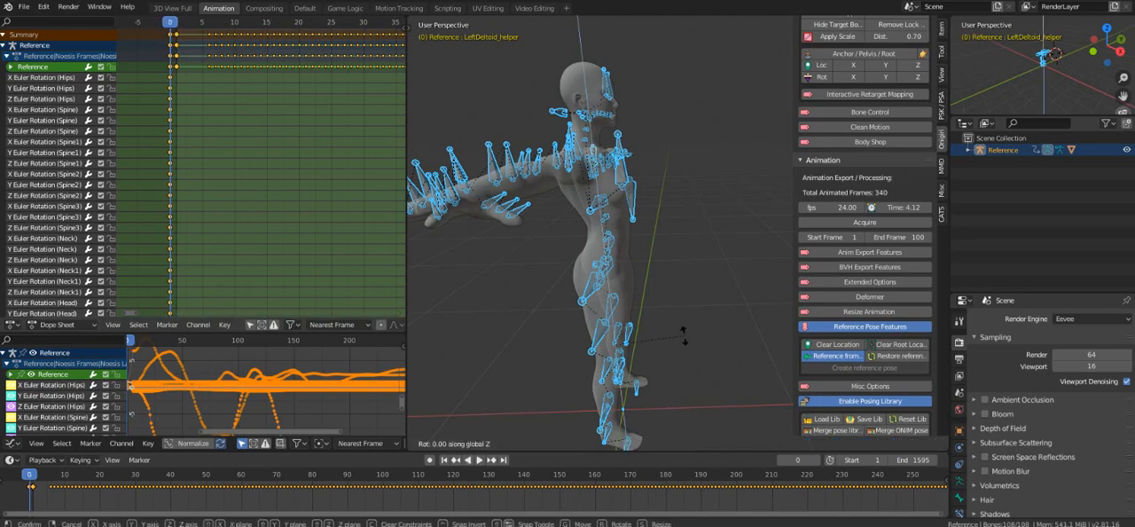
text(90)
key(BackSpace)
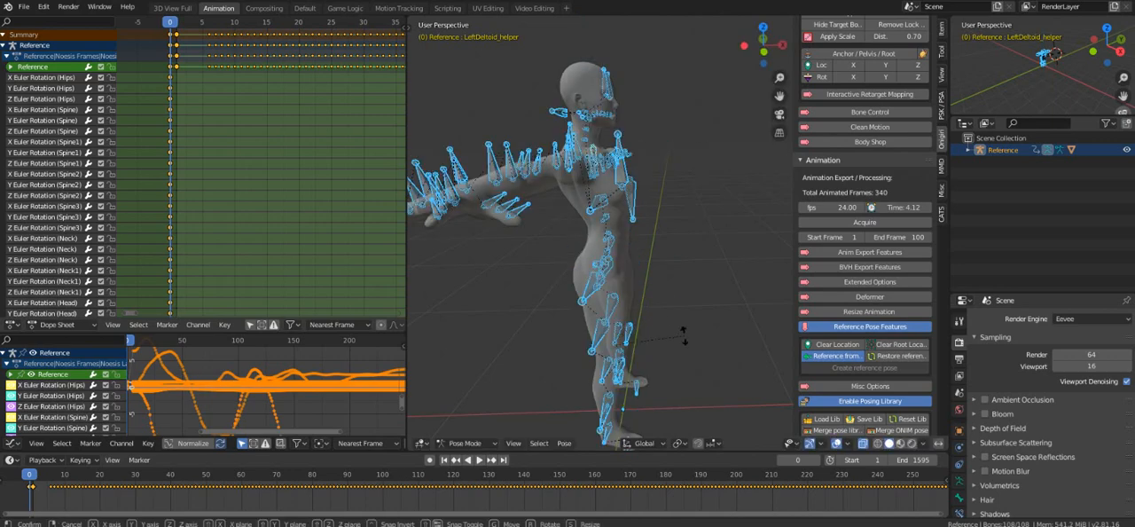
key(minus)
text(0) = -9° along global Z)
key(Return)
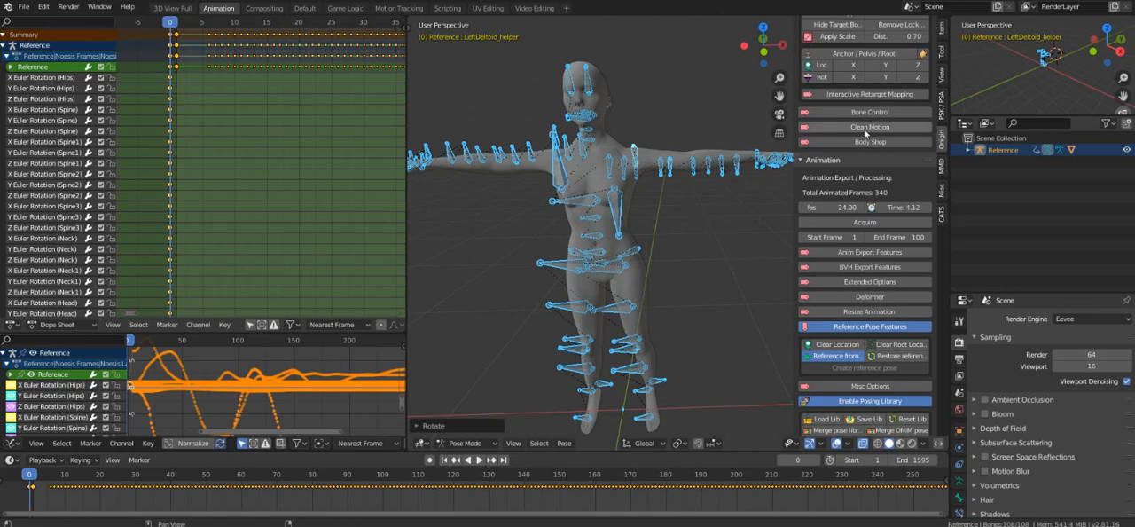
Collapse Animation, try the retarget Action! on the rotated pose, and undo back to before the frame 0 keyframe.
click(823, 160)
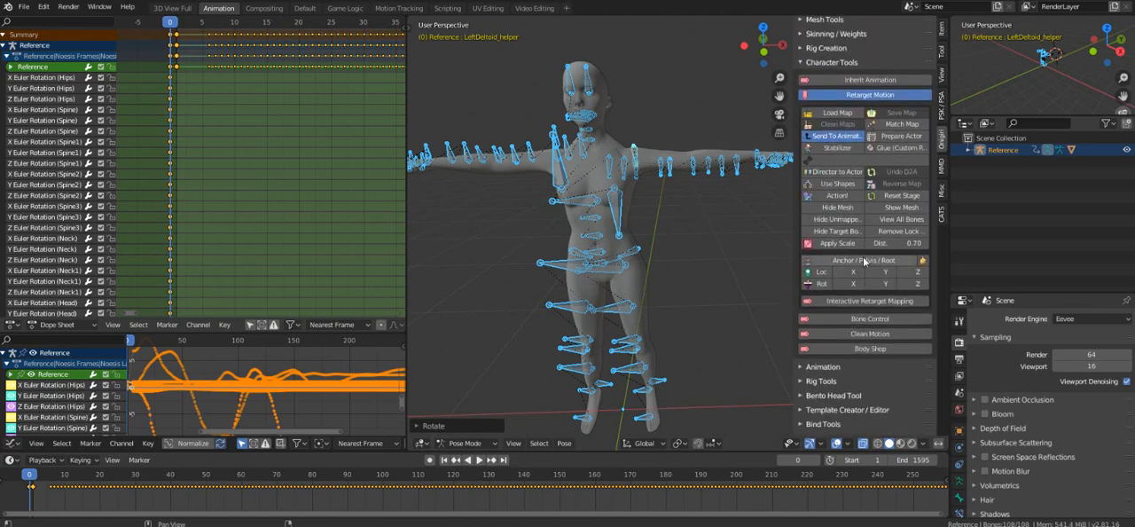
click(839, 201)
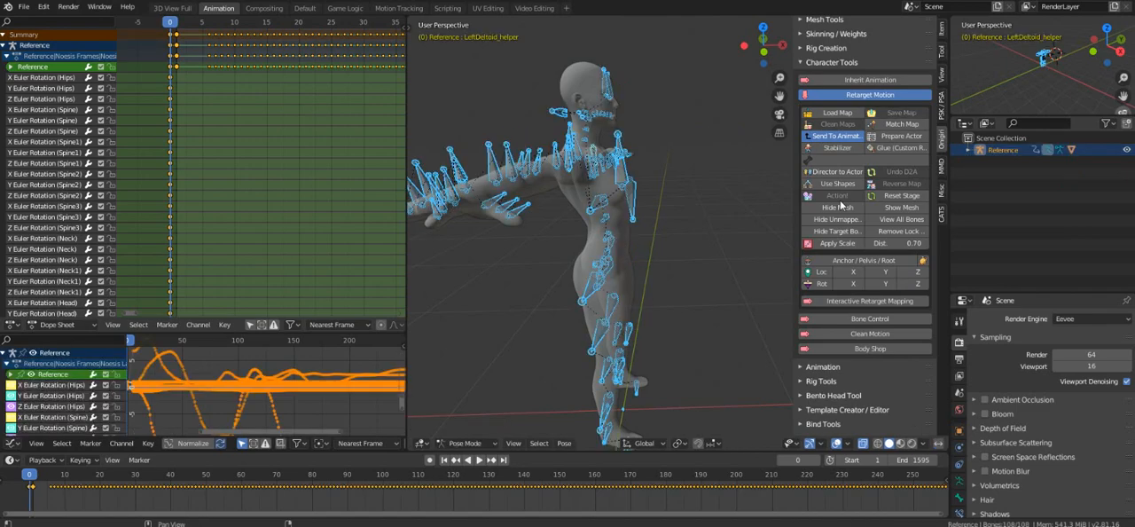
middle_drag(764, 217, 645, 273)
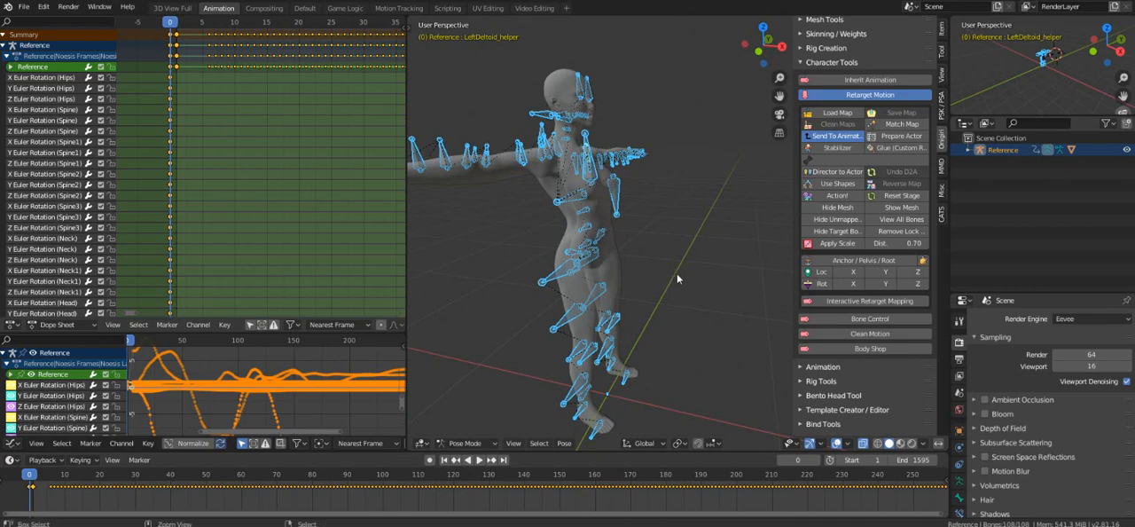
key(ctrl+z)
key(ctrl+z)
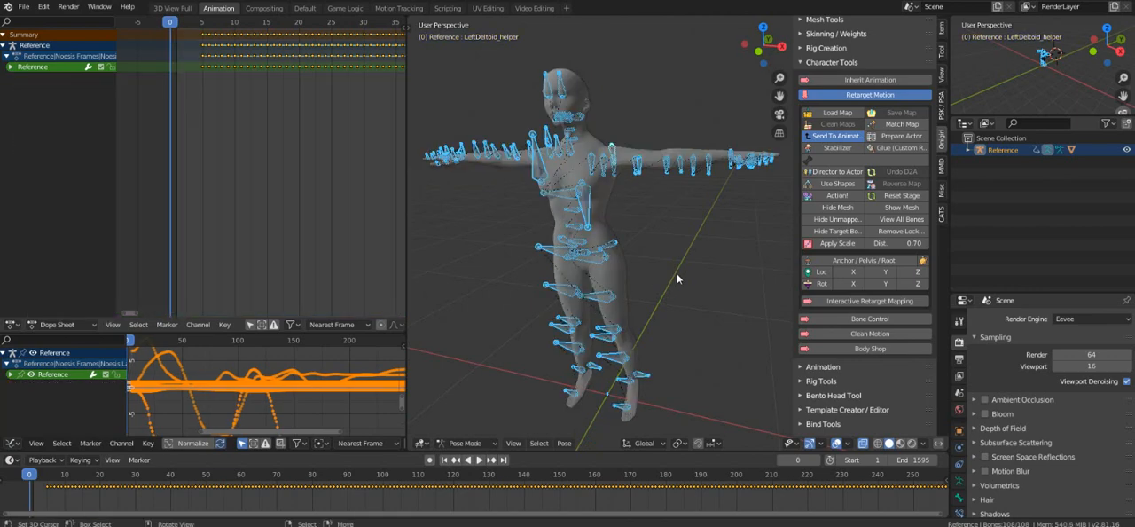
Reset the retarget stage and insert a LocRotScale keyframe at frame 0 on all Reference bones in Pose Mode.
click(906, 197)
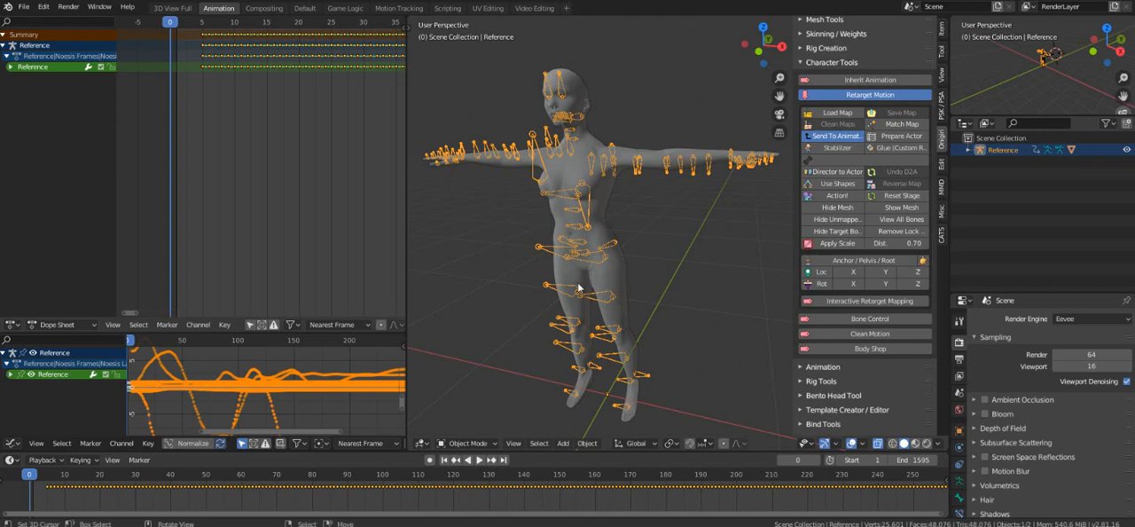
middle_drag(581, 289, 592, 285)
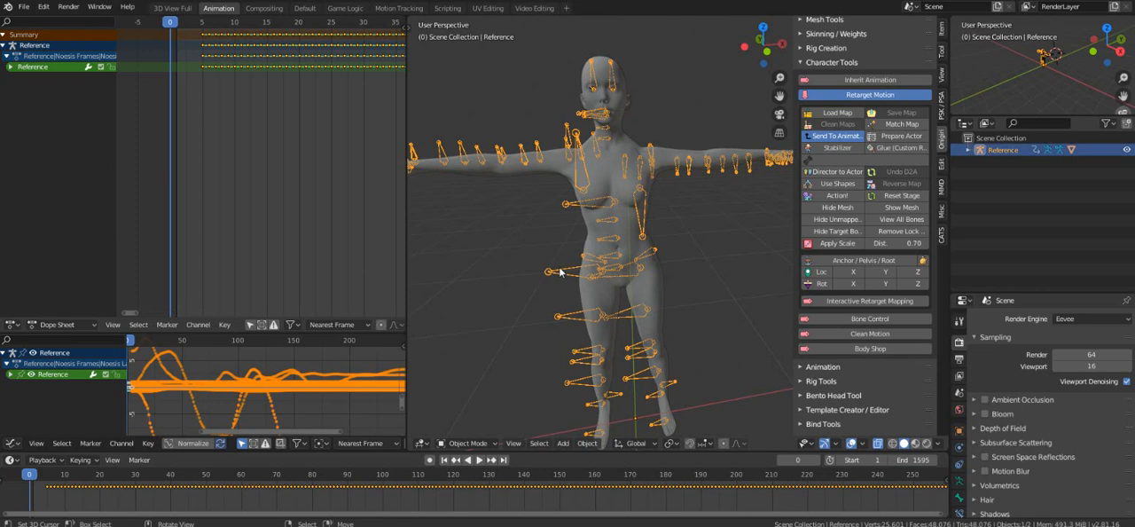
click(467, 443)
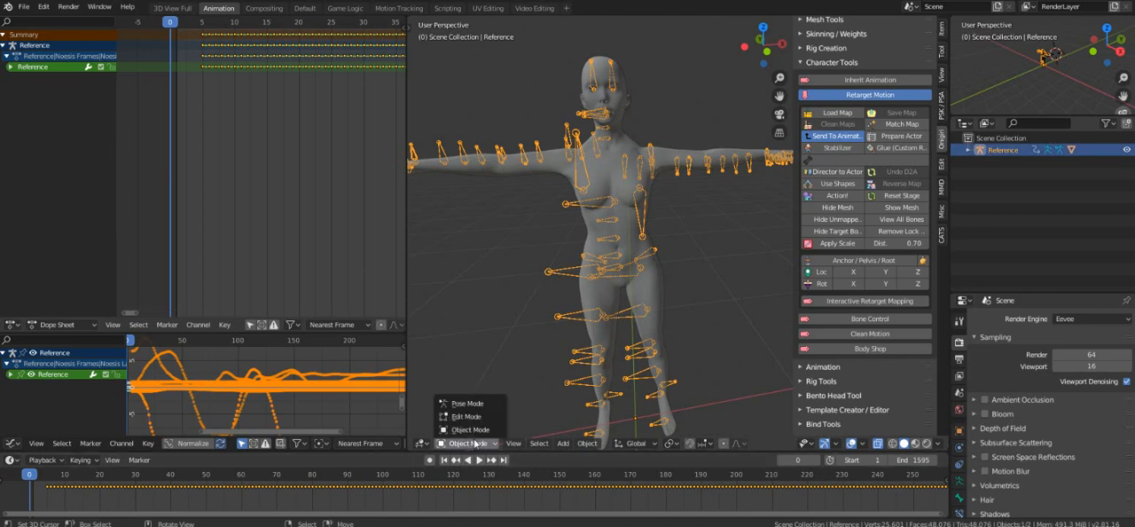
click(480, 406)
key(i)
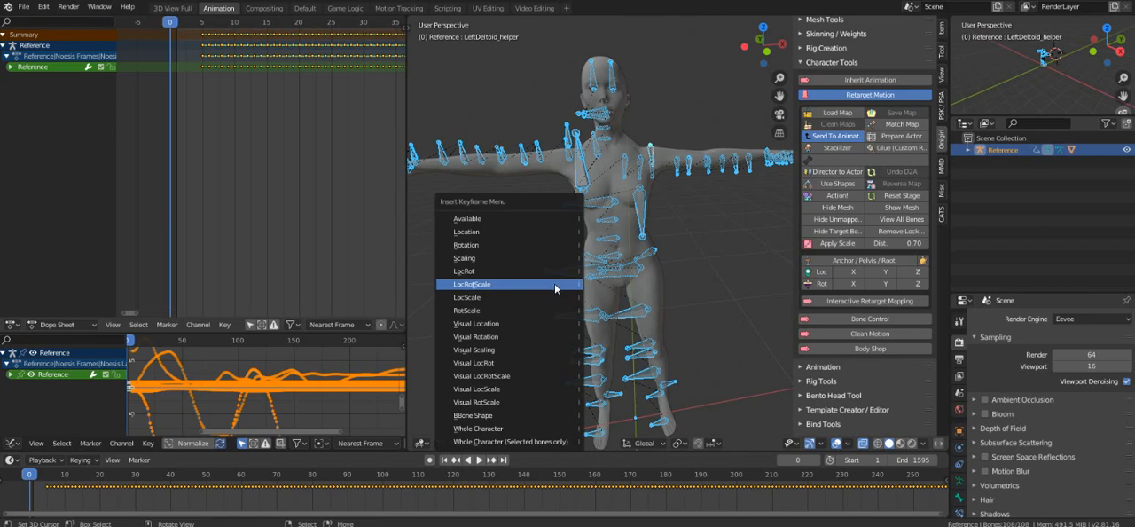
click(555, 286)
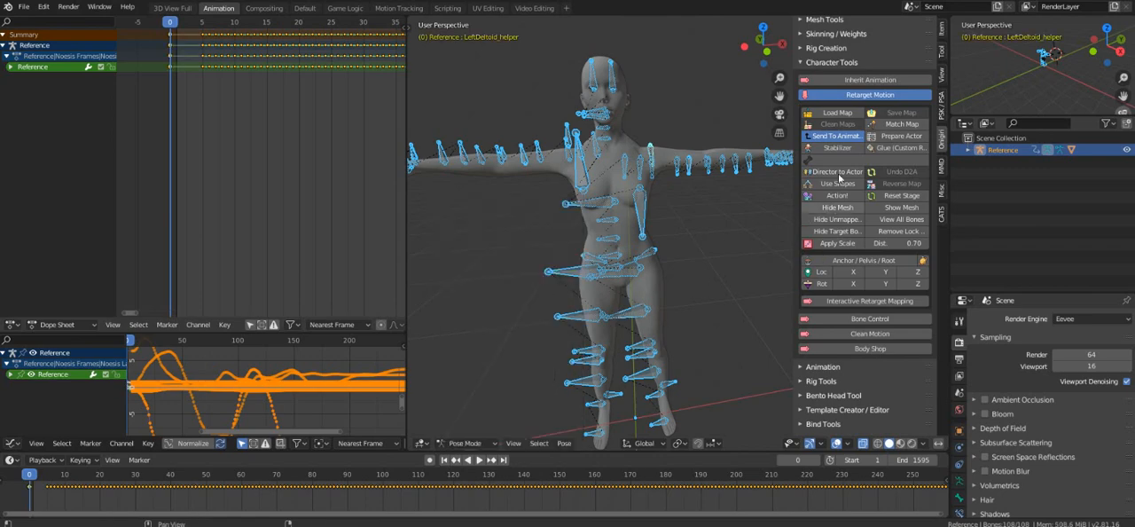
Create a reference pose for the keyed armature with the "Reference from" option enabled.
click(840, 63)
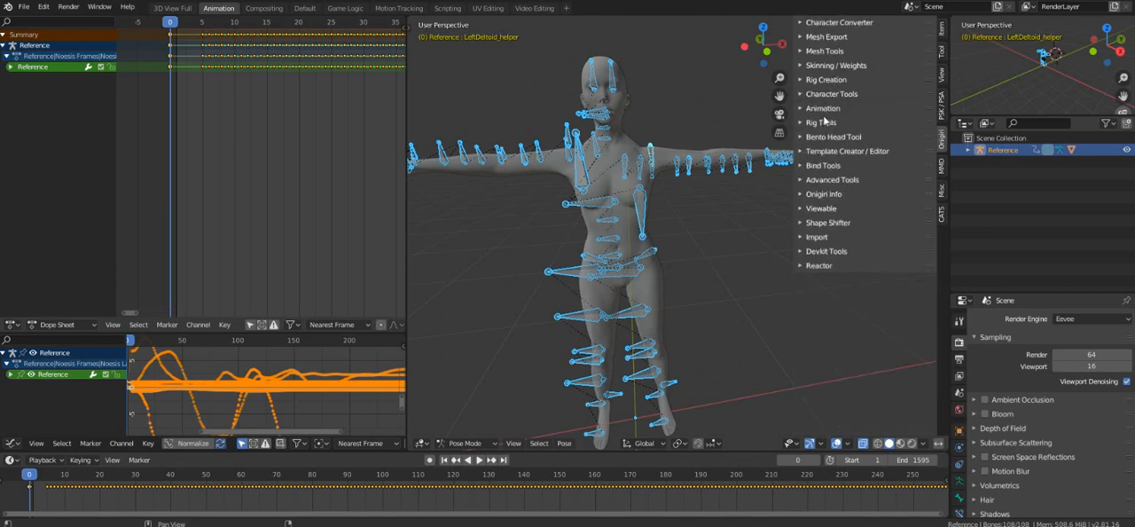
click(820, 108)
scroll(851, 221, down, 2)
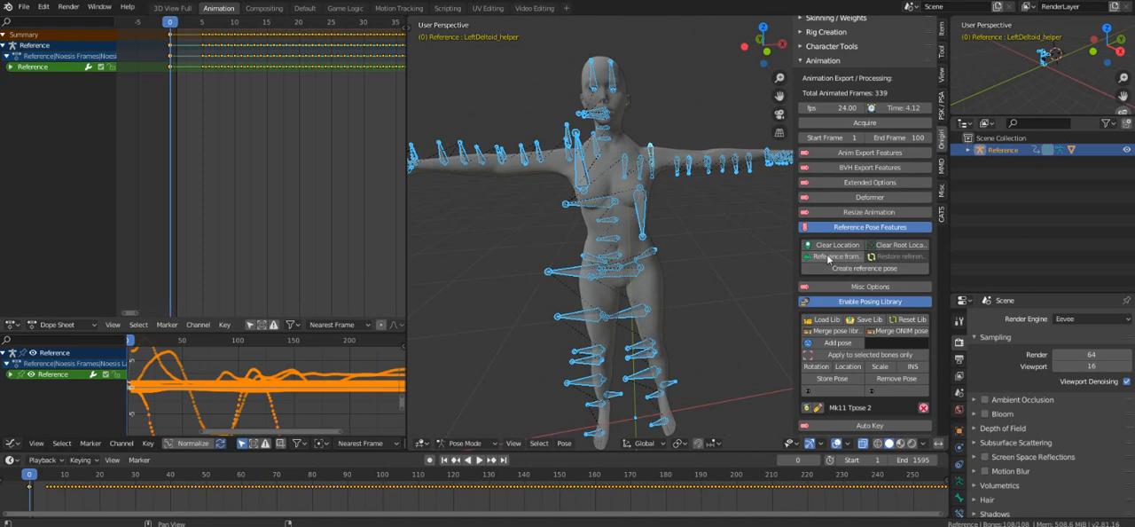
click(831, 261)
click(831, 269)
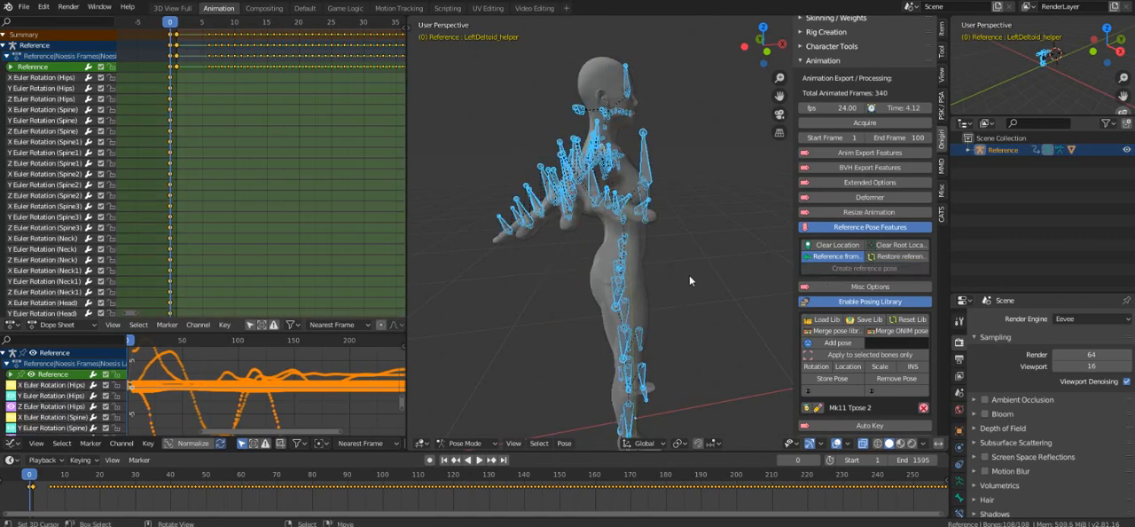
Try rotating all bones of the reference pose 90 degrees about the global Z axis, and undo back to before the reference pose.
middle_drag(689, 274, 670, 350)
text(r)
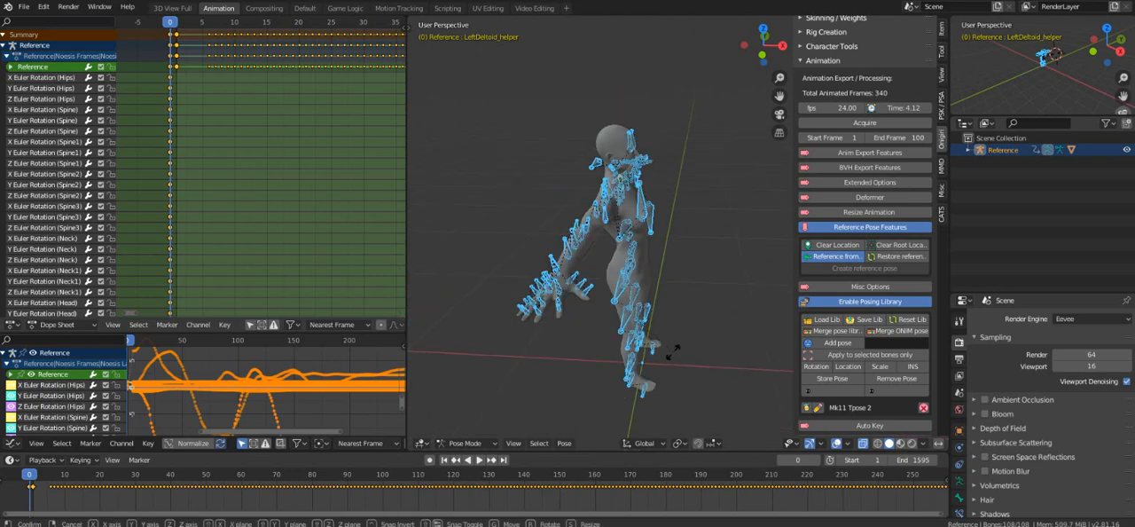
text(z90)
key(Return)
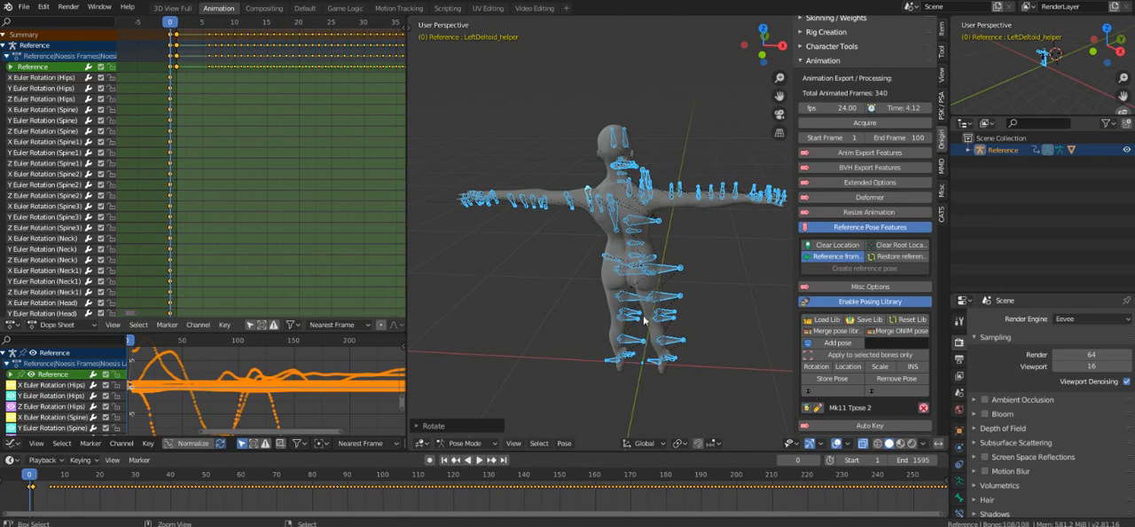
key(ctrl+z)
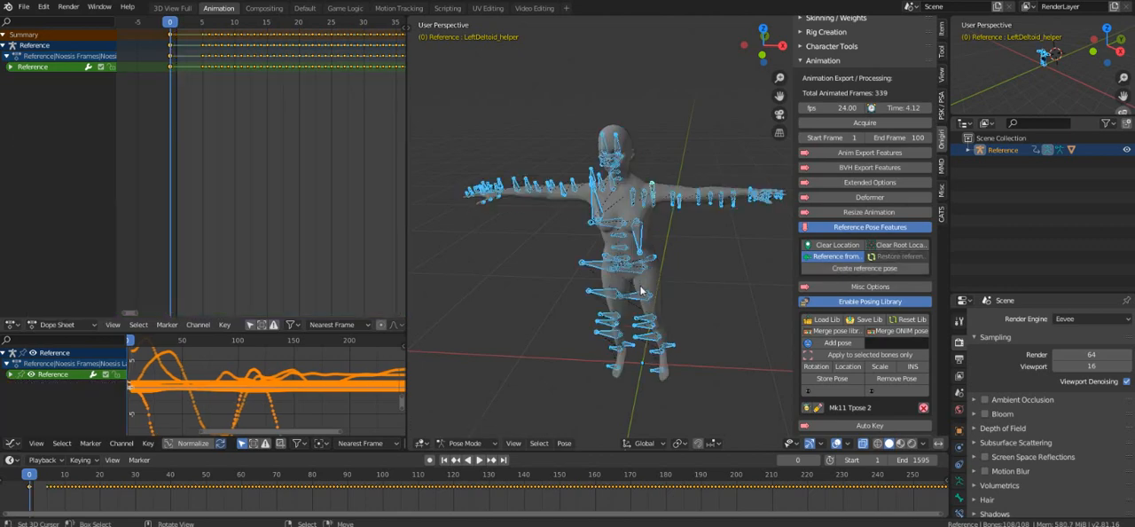
Recreate the reference pose and rotate all selected bones at frame 1 by -90 degrees about the global Z axis.
click(831, 266)
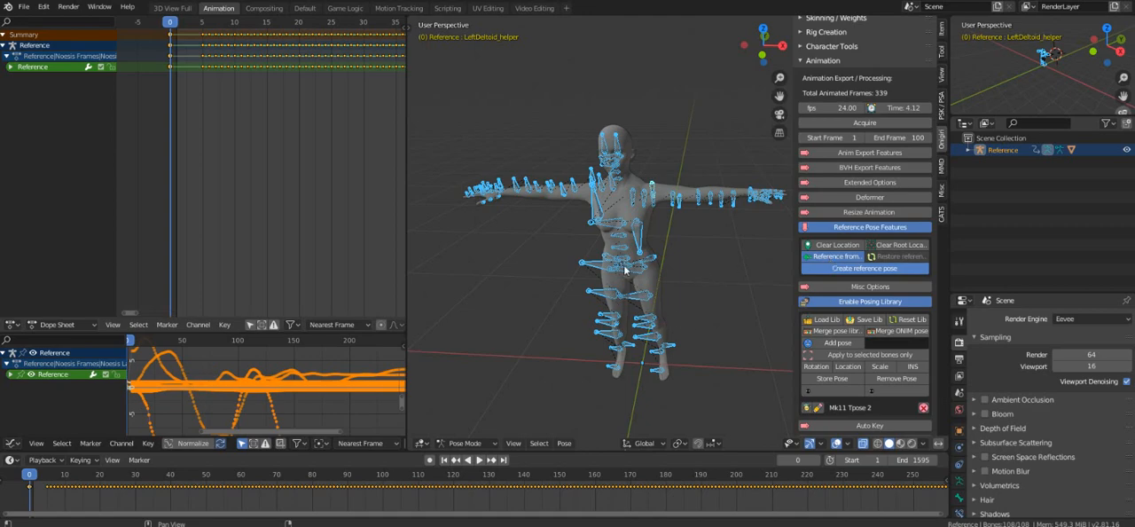
middle_drag(621, 249, 596, 248)
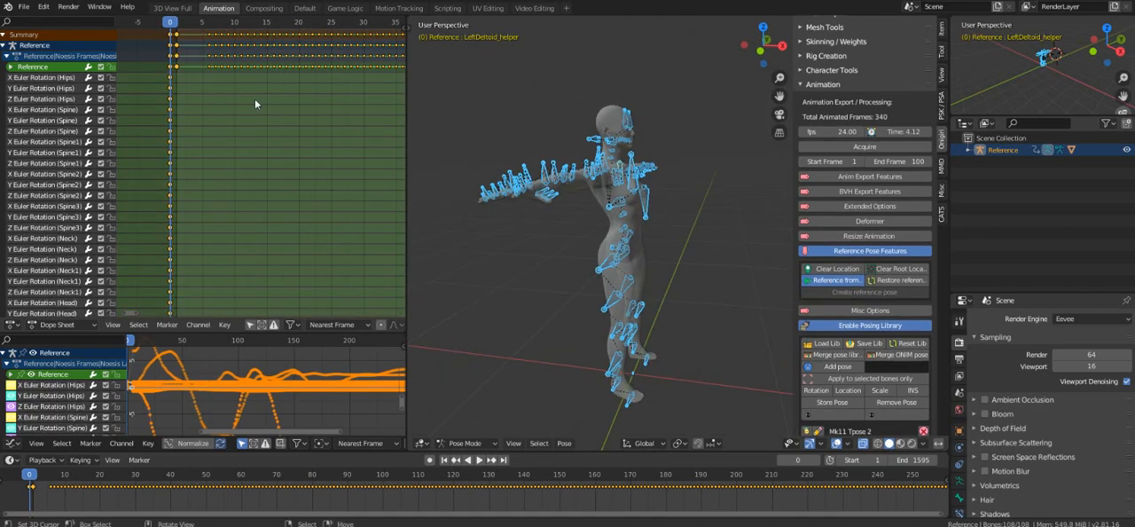
click(179, 35)
key(space)
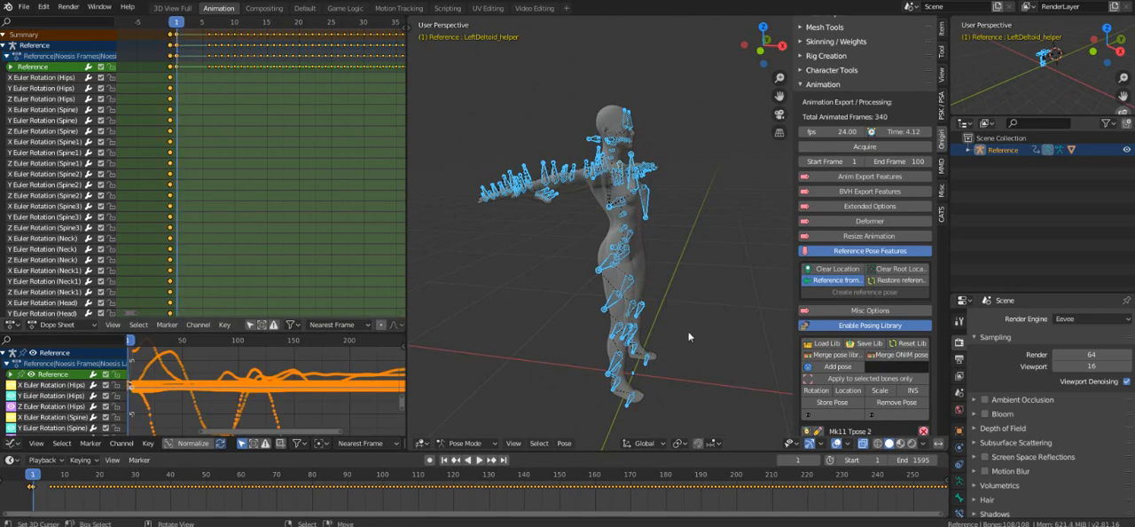
text(rz)
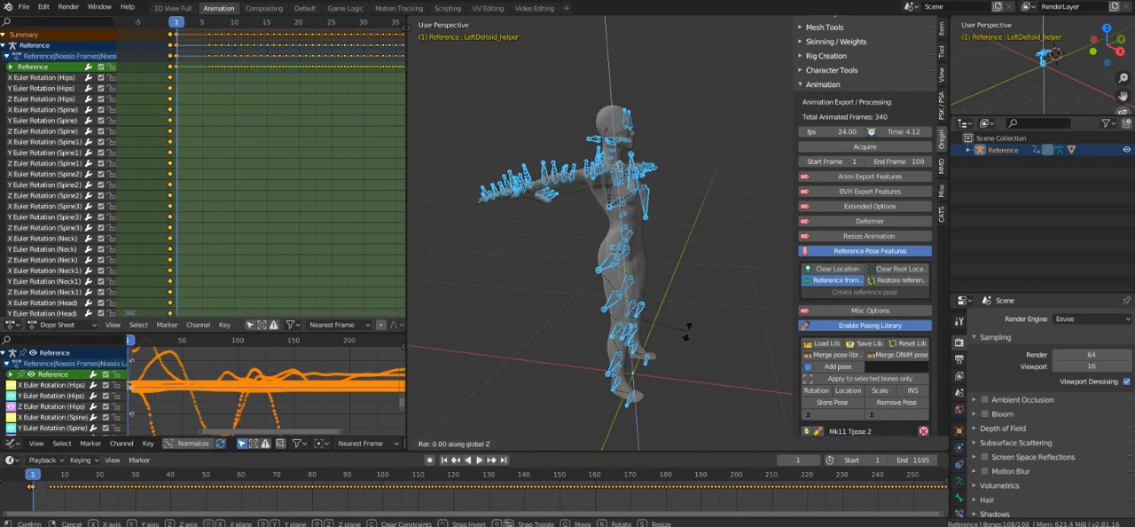
text(-90)
key(Return)
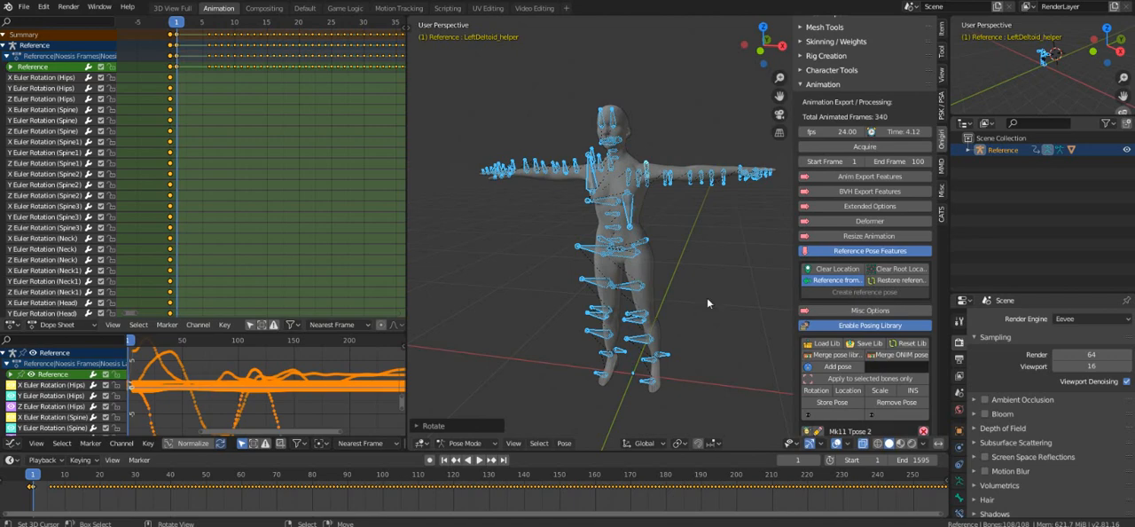
Load the saved bone map for the Reference armature and run the retarget Action!
click(823, 85)
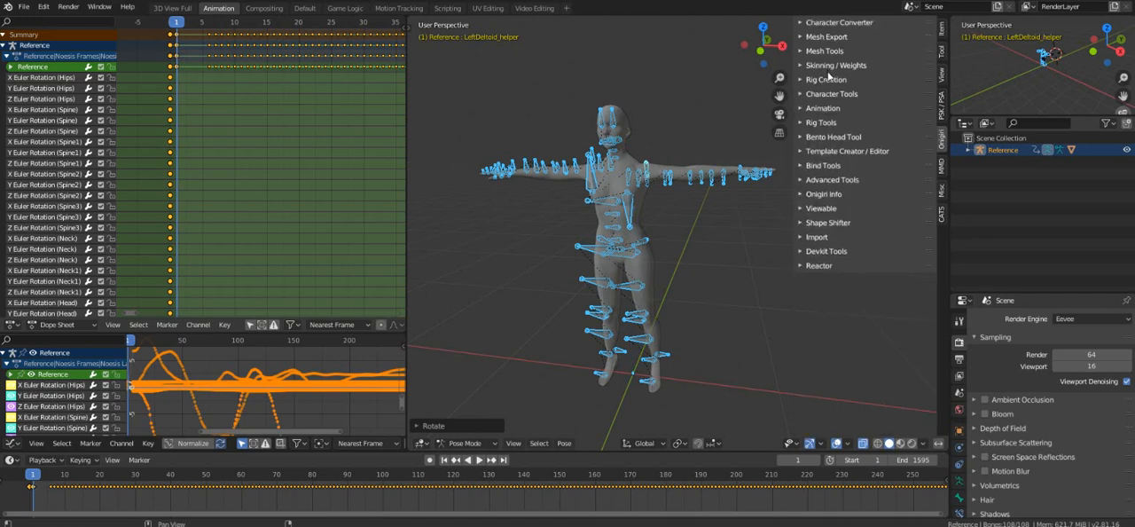
click(823, 108)
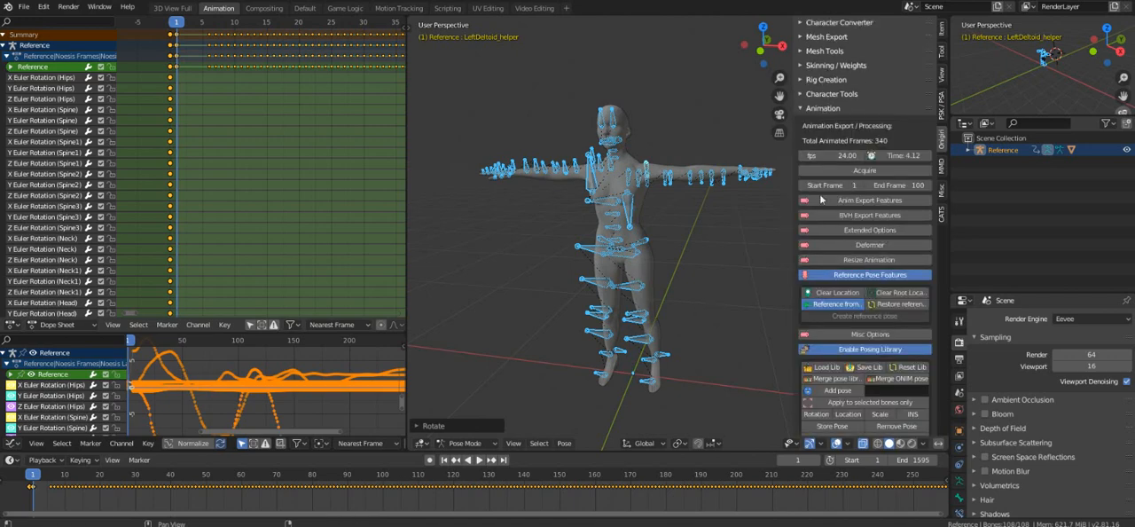
click(828, 108)
click(828, 108)
click(857, 276)
click(830, 109)
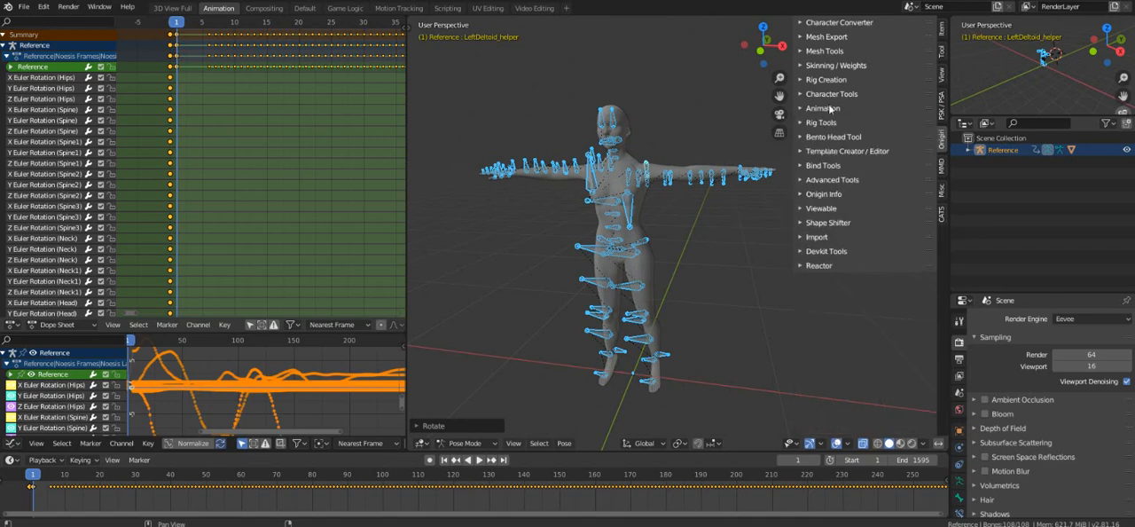
click(832, 94)
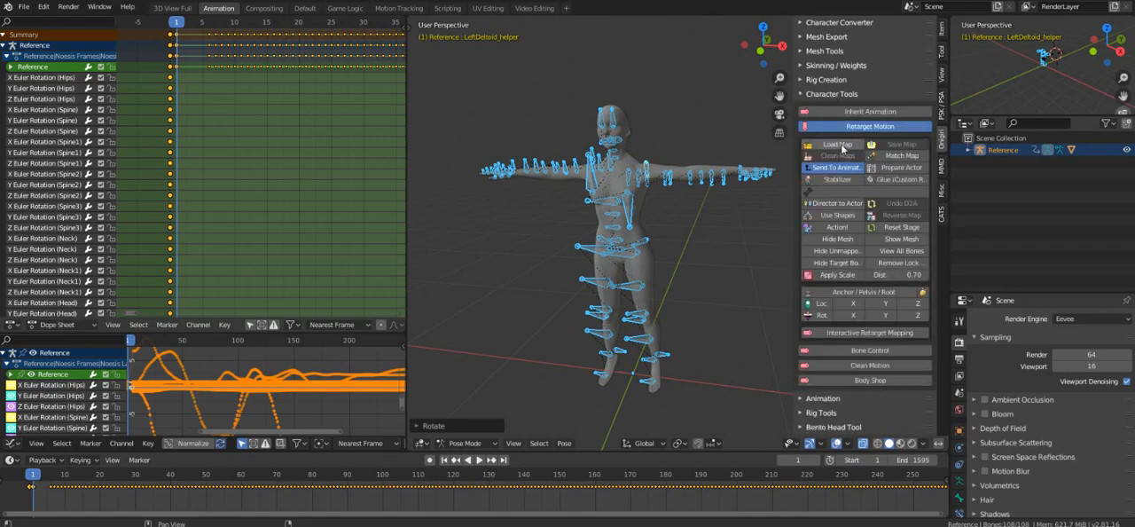
click(839, 144)
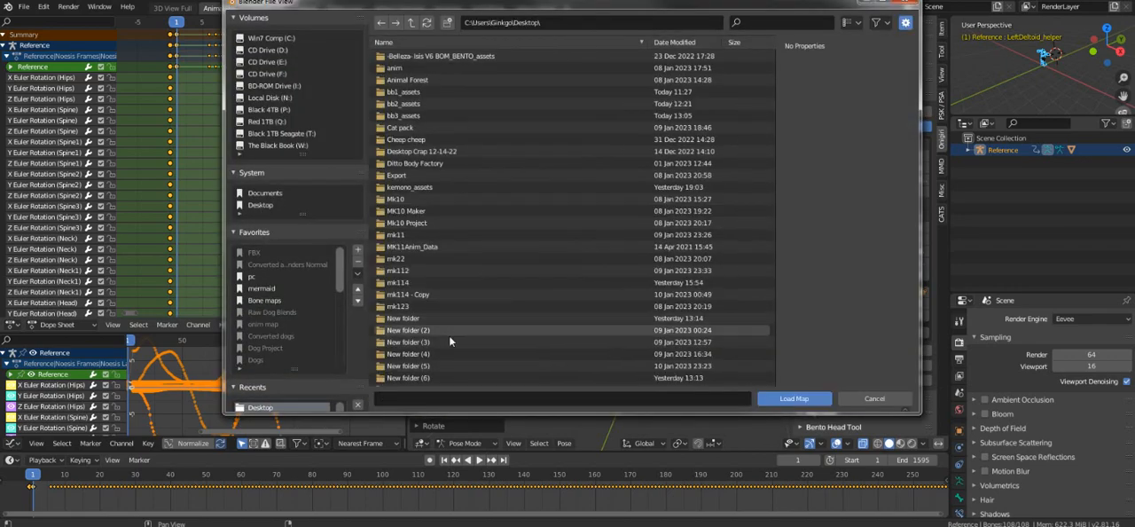
double_click(416, 374)
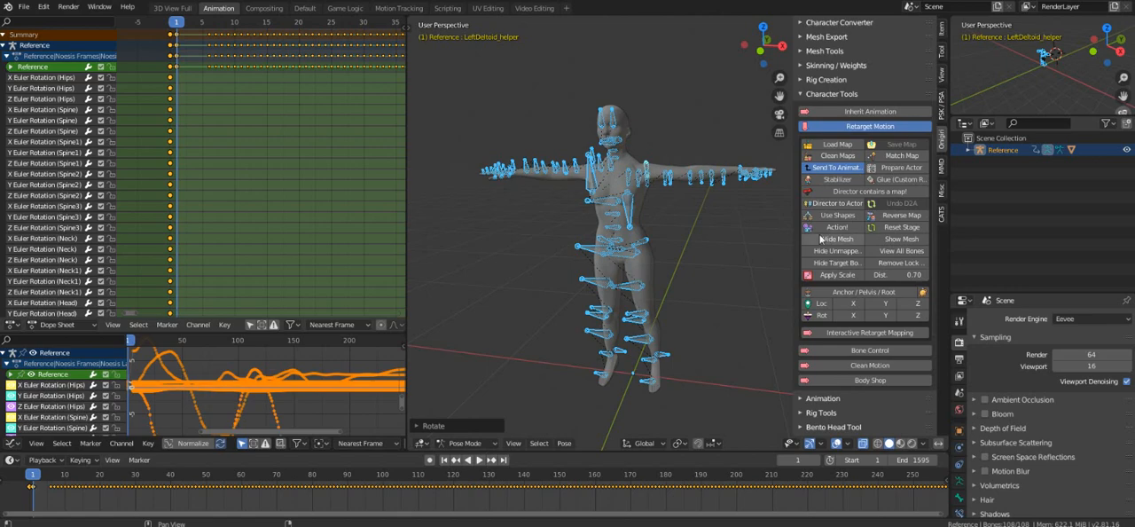
click(834, 228)
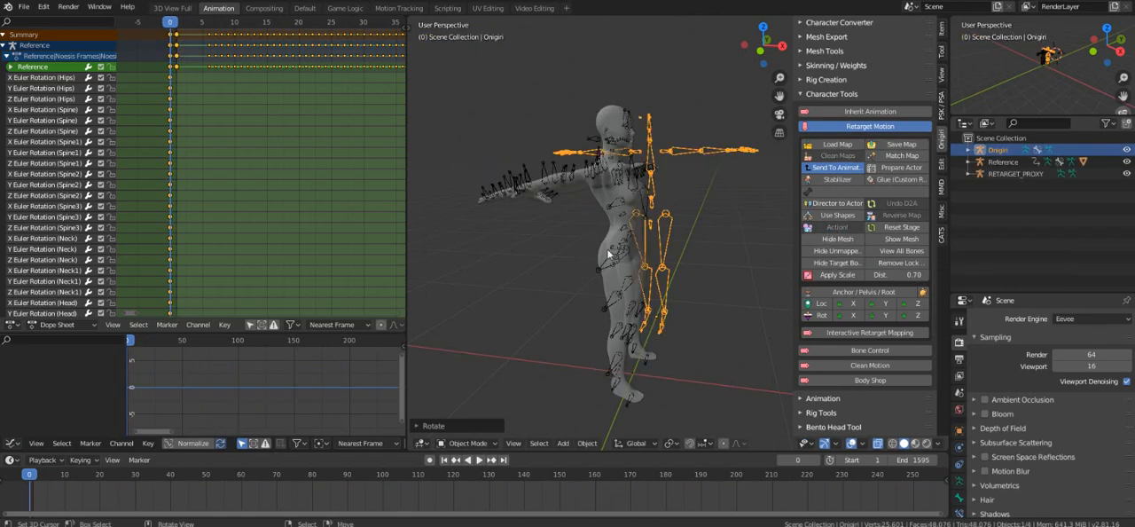
Try to rotate the Reference armature object 90 degrees about the global Z axis.
click(630, 411)
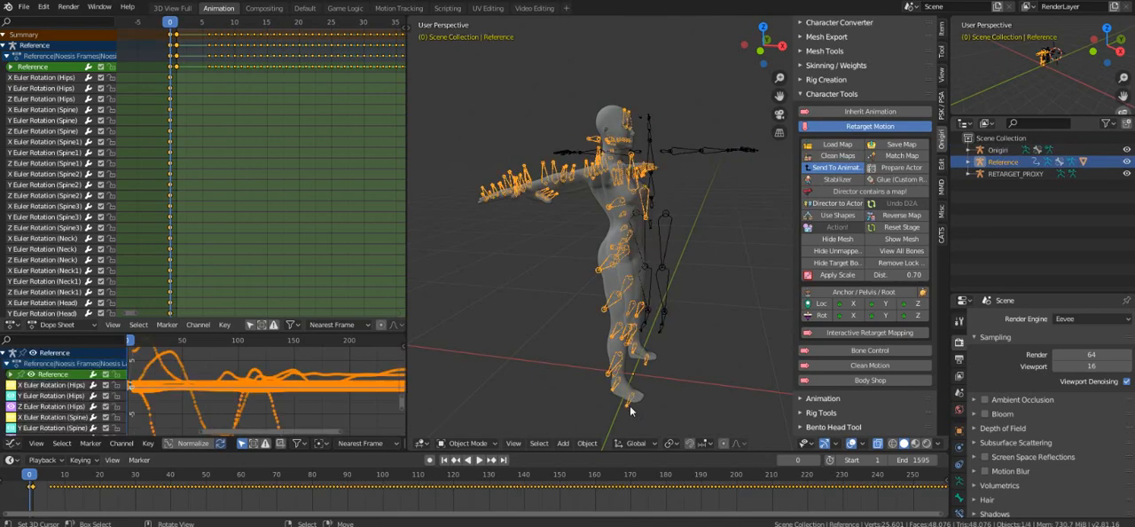
key(r)
key(z)
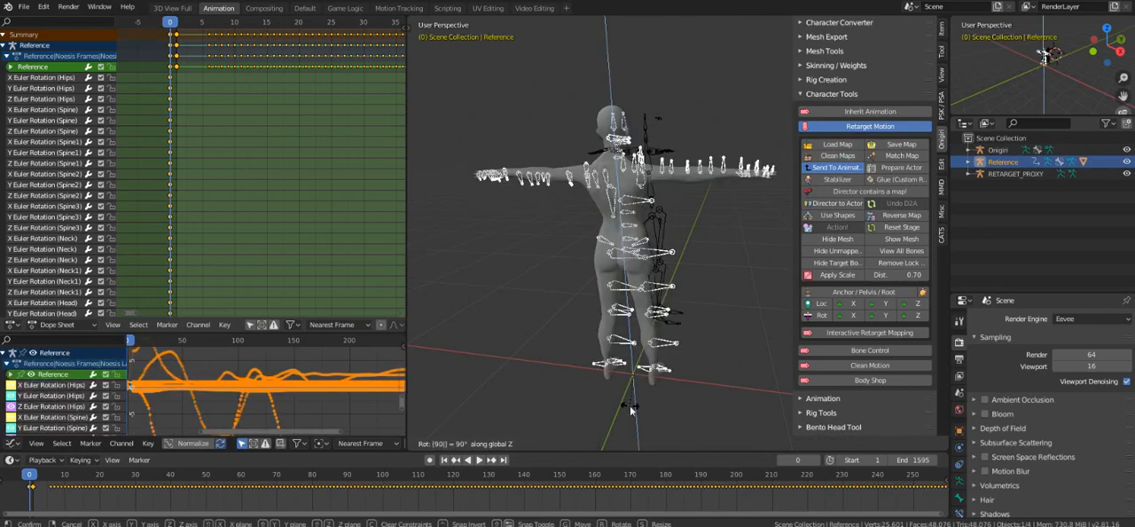
key(Return)
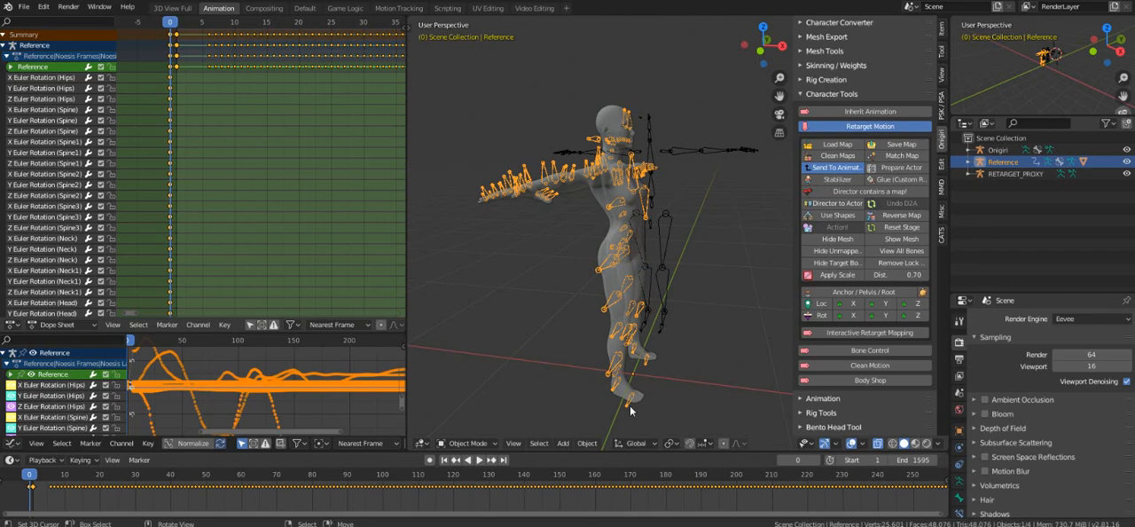
Try to rotate the Reference armature together with its mesh 90 degrees about the global Z axis in Object Mode.
click(452, 448)
click(476, 434)
click(621, 373)
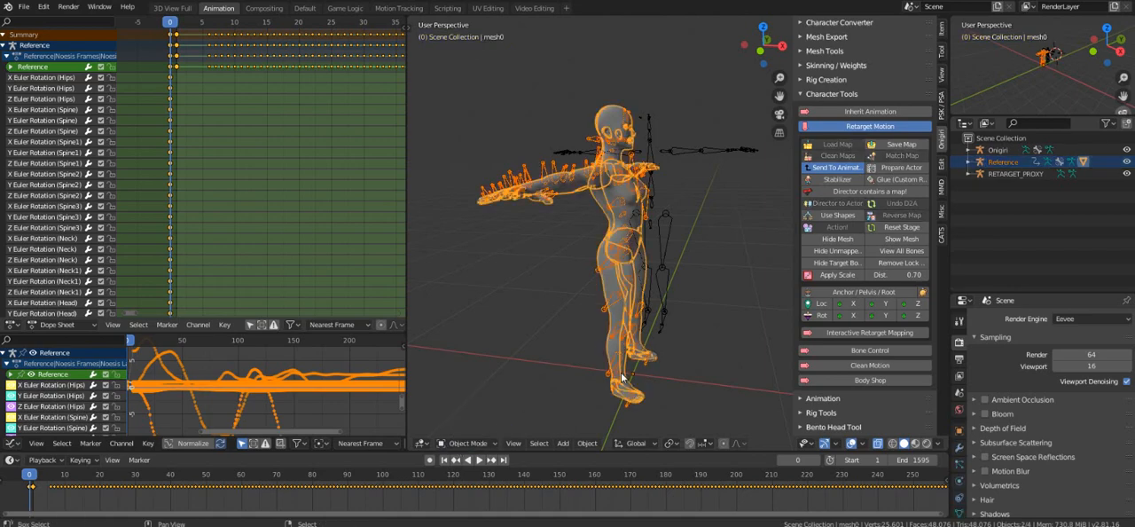
text(rz)
text(90)
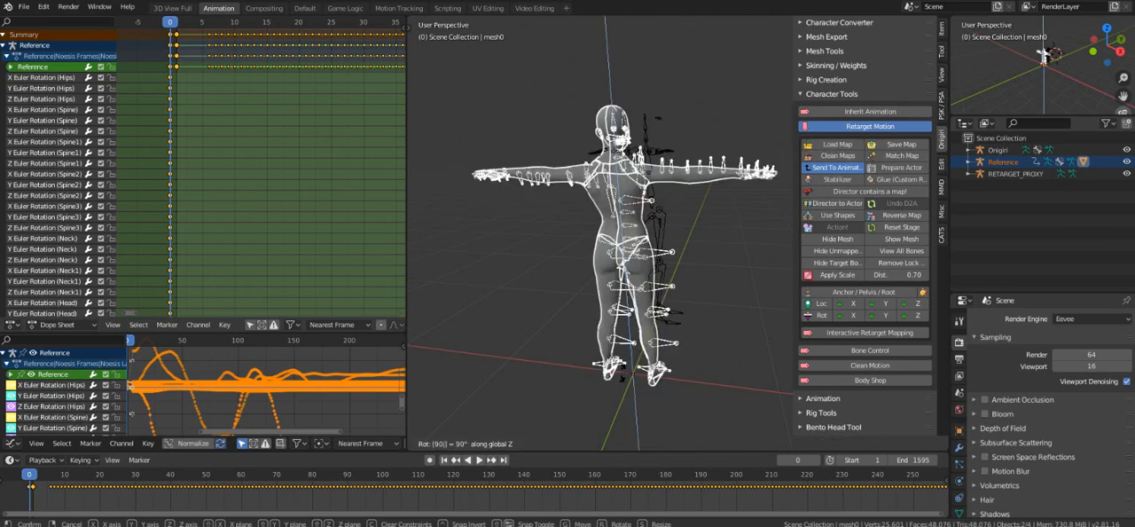
key(Return)
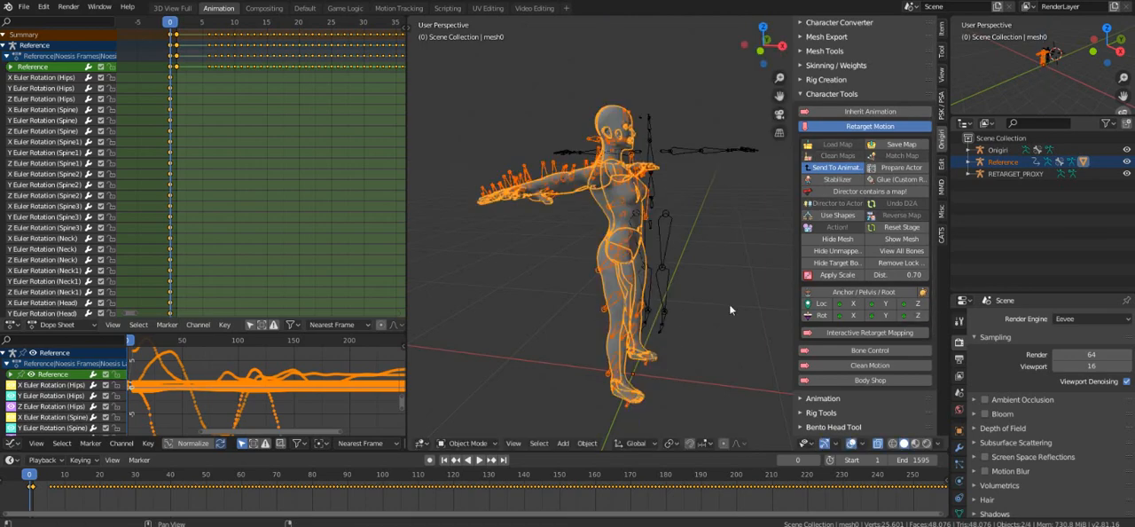
middle_drag(560, 259, 678, 263)
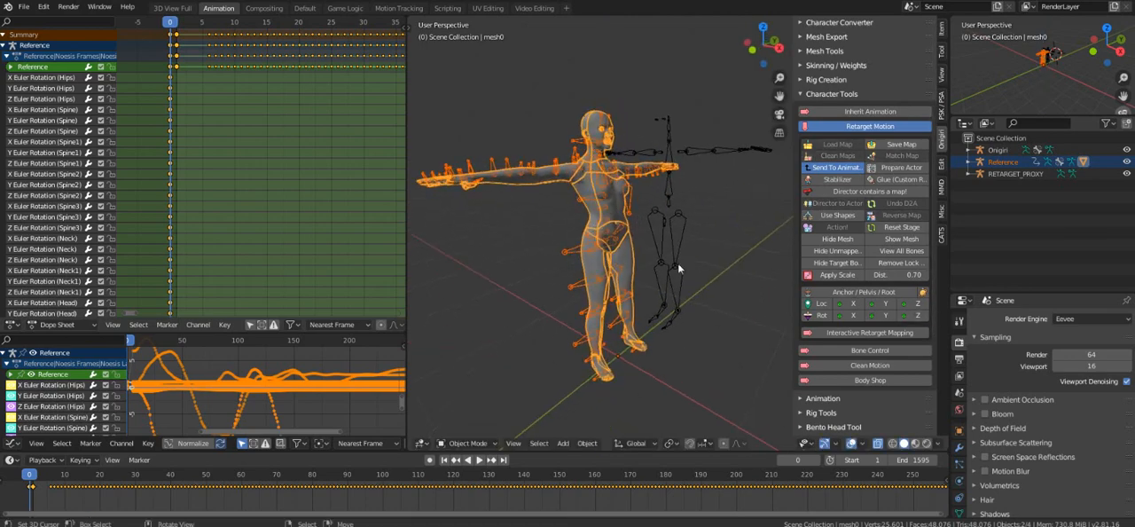
click(822, 95)
click(822, 95)
click(830, 79)
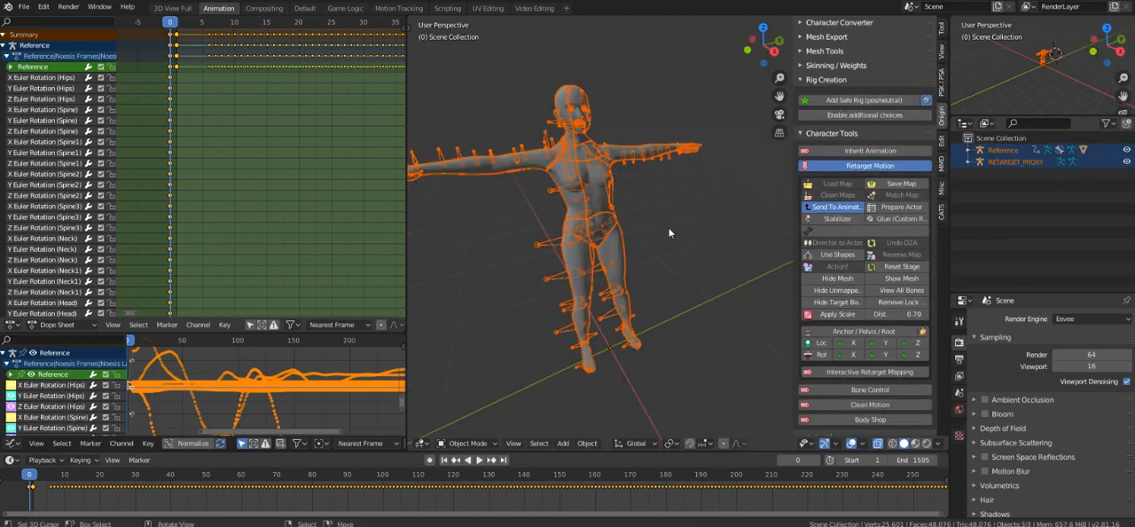
Delete all objects from the scene, including the Onigiri rig, the Reference armature with its mesh, and RETARGET_PROXY.
click(668, 229)
right_click(574, 189)
key(a)
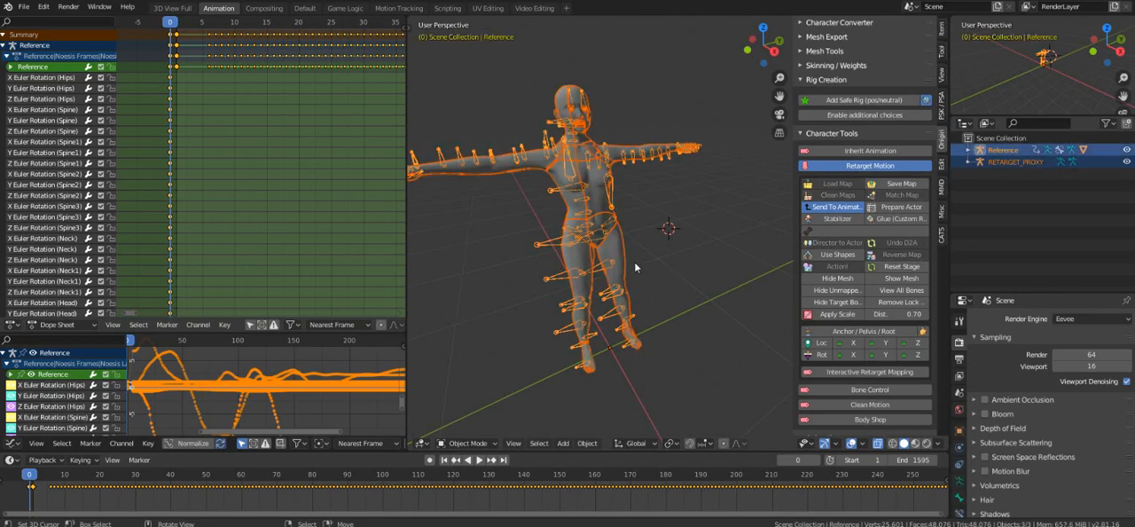
key(Delete)
Import Brutality_Victory_Into_Flipout.fbx from the FBXout folder into the emptied scene.
click(24, 6)
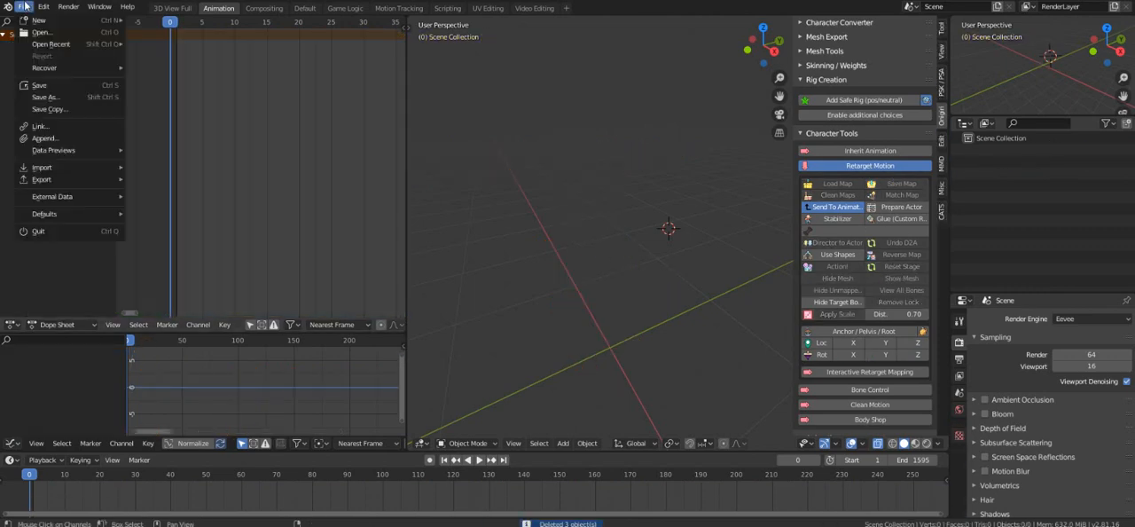
mouse_move(49, 167)
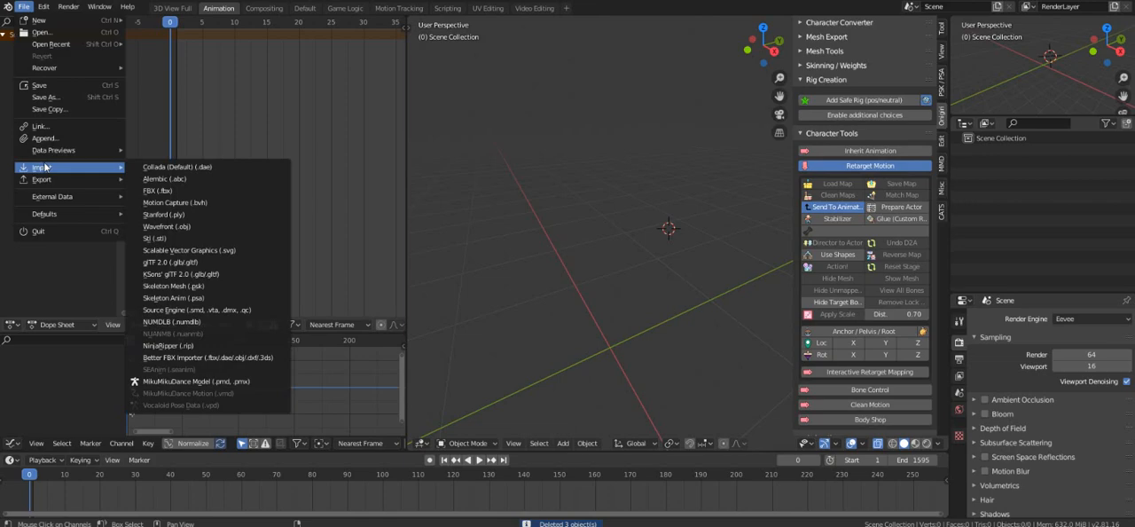
click(166, 192)
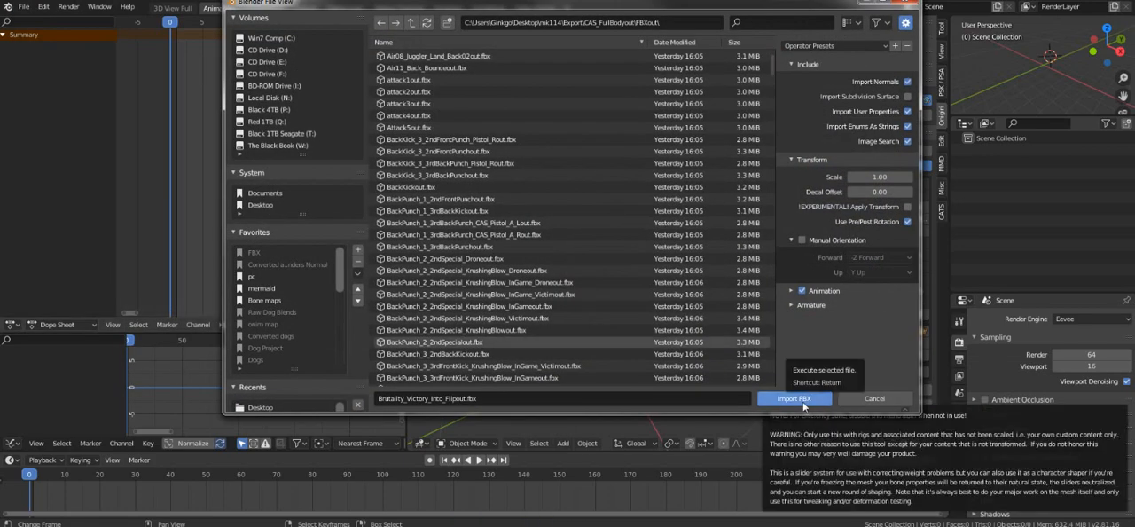
click(797, 399)
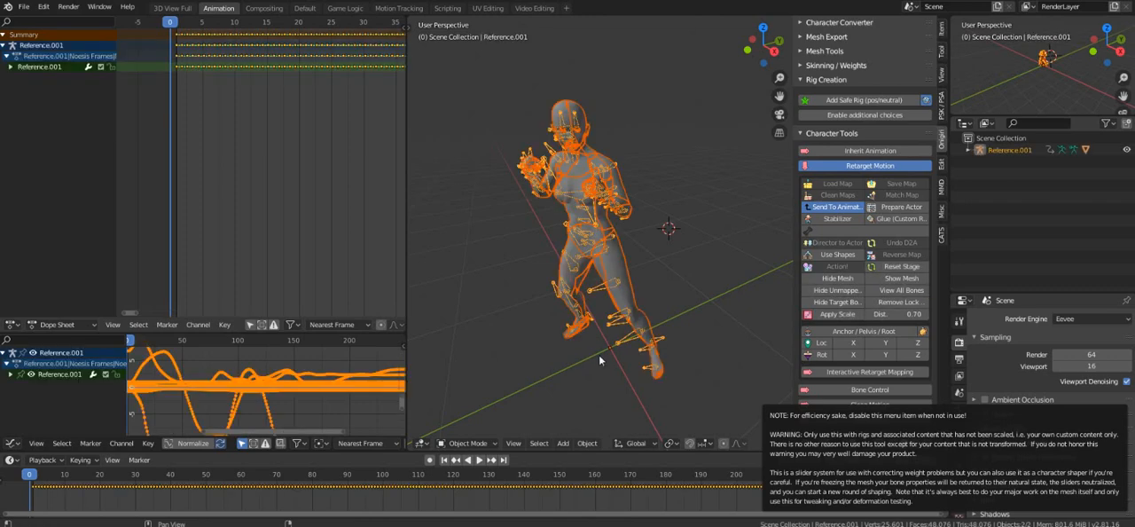
Put the imported armature in Pose Mode and clear the rotation of all its bones.
click(598, 354)
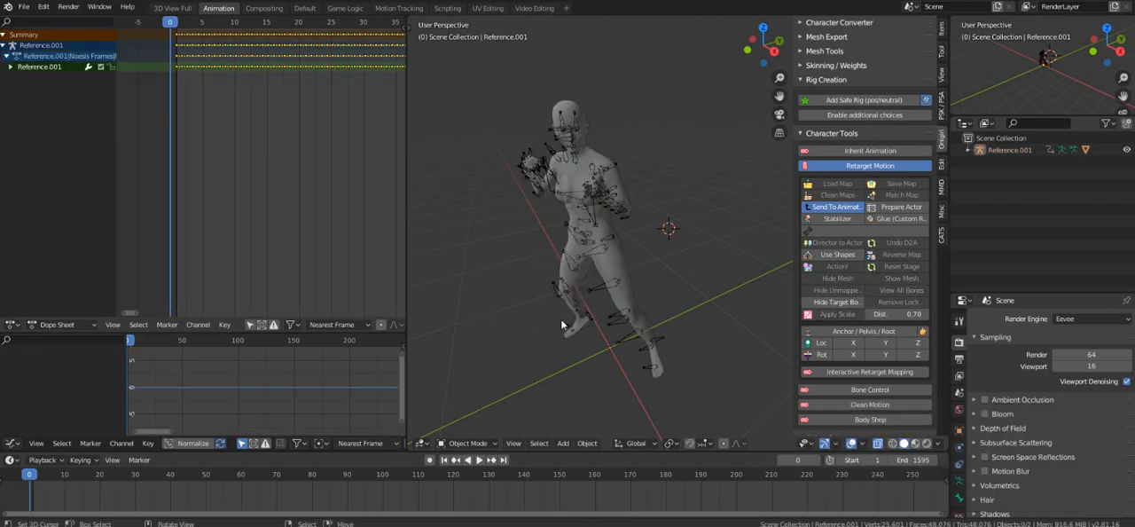
middle_drag(560, 318, 553, 243)
click(583, 257)
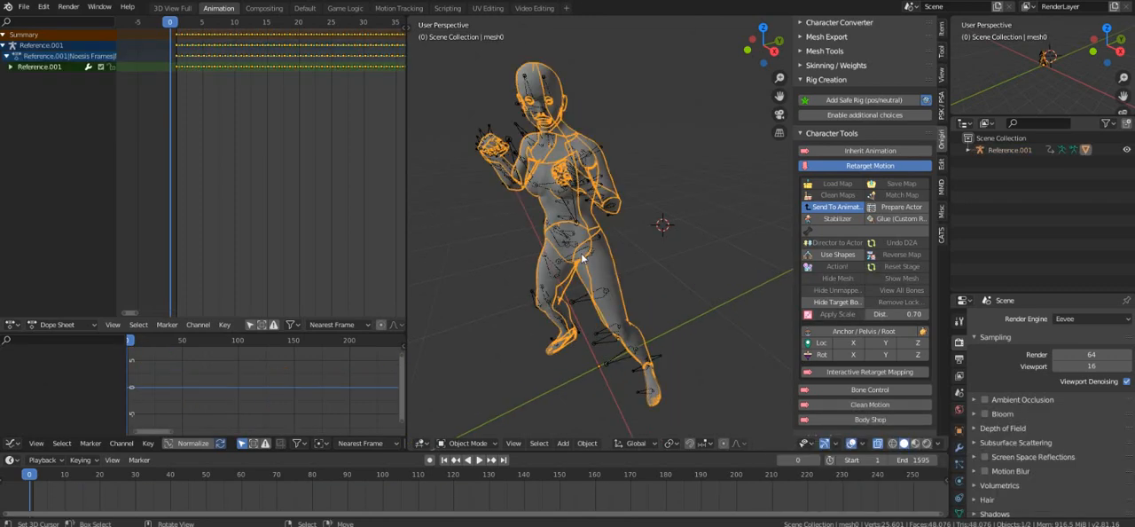
click(573, 303)
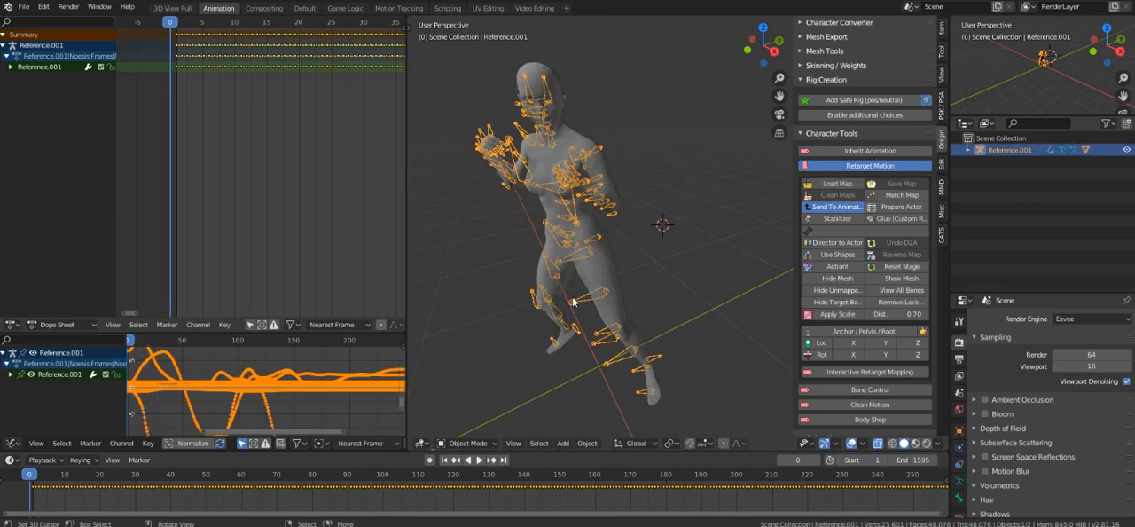
click(466, 442)
click(480, 402)
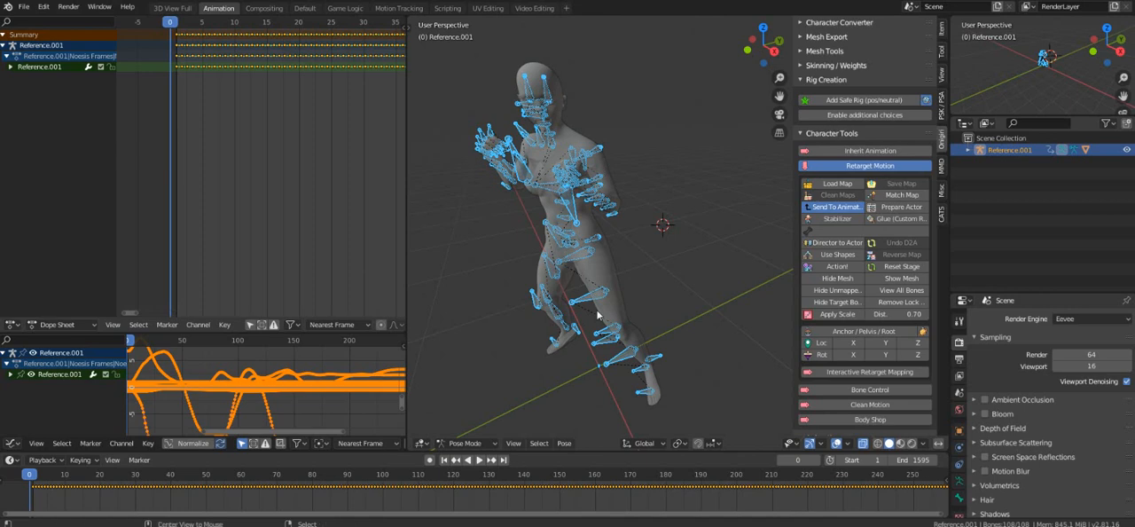
key(alt+r)
middle_drag(597, 314, 523, 201)
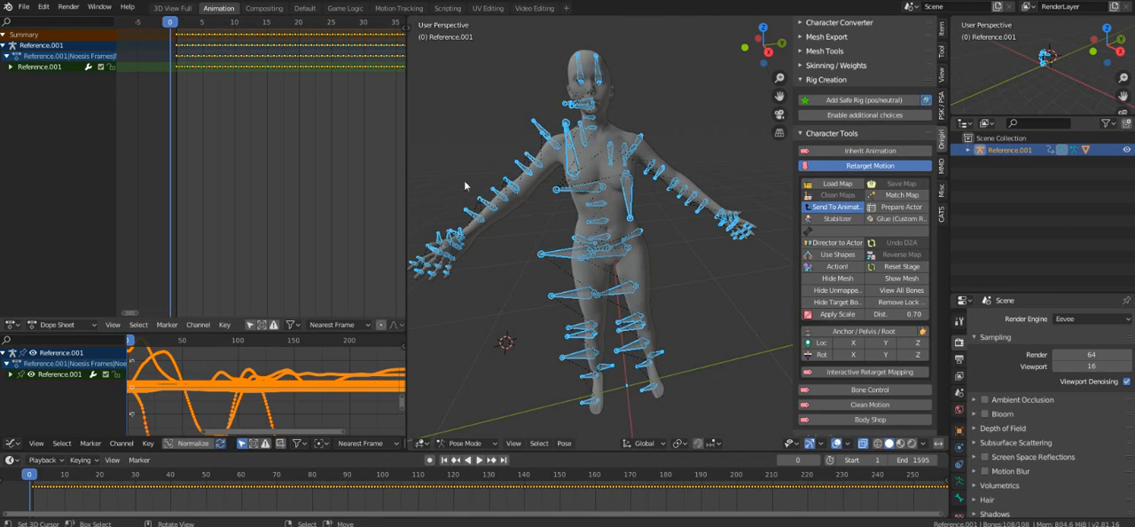
Rotate all the pose bones -90 degrees about the global Z axis and reset the retargeting stage.
text(r)
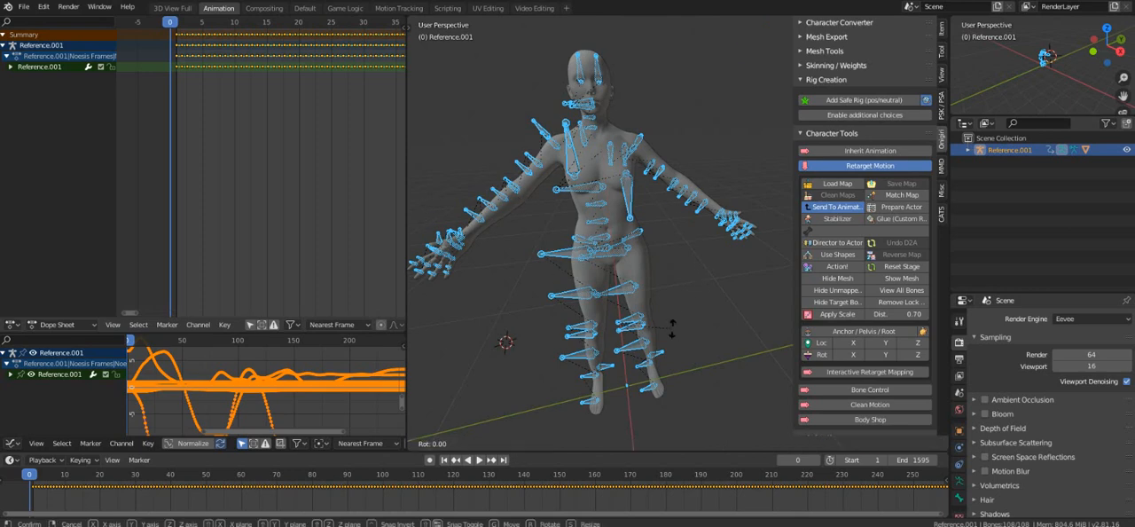
text(z)
text(-90)
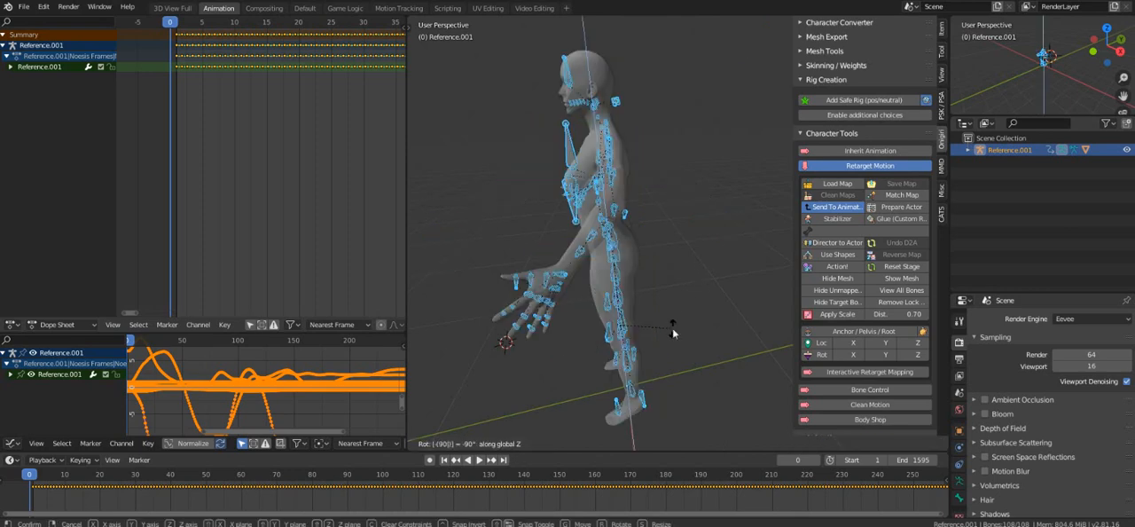
key(Return)
middle_drag(652, 342, 720, 239)
scroll(737, 350, up, 3)
scroll(674, 317, down, 2)
scroll(646, 187, down, 1)
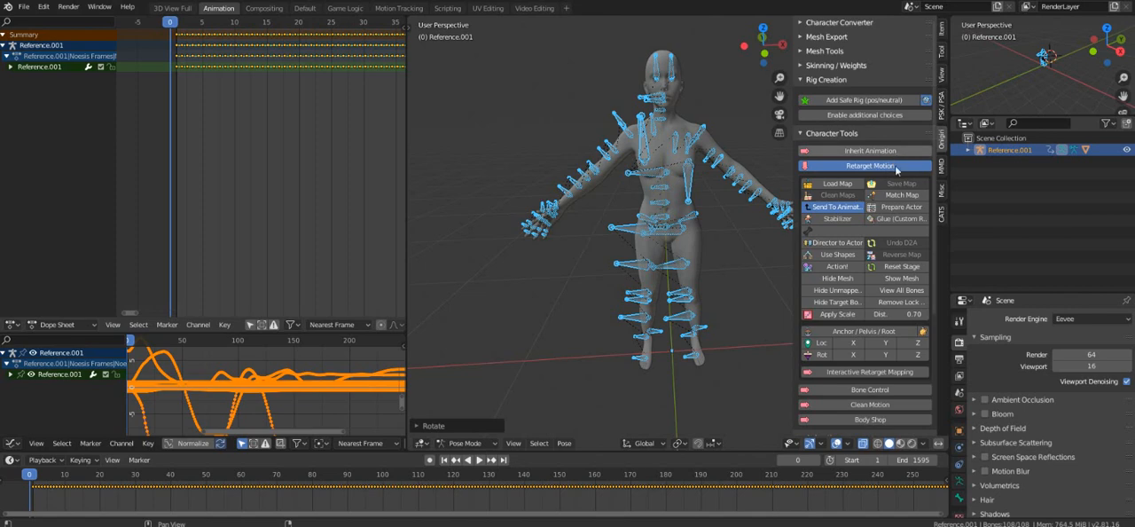
click(902, 268)
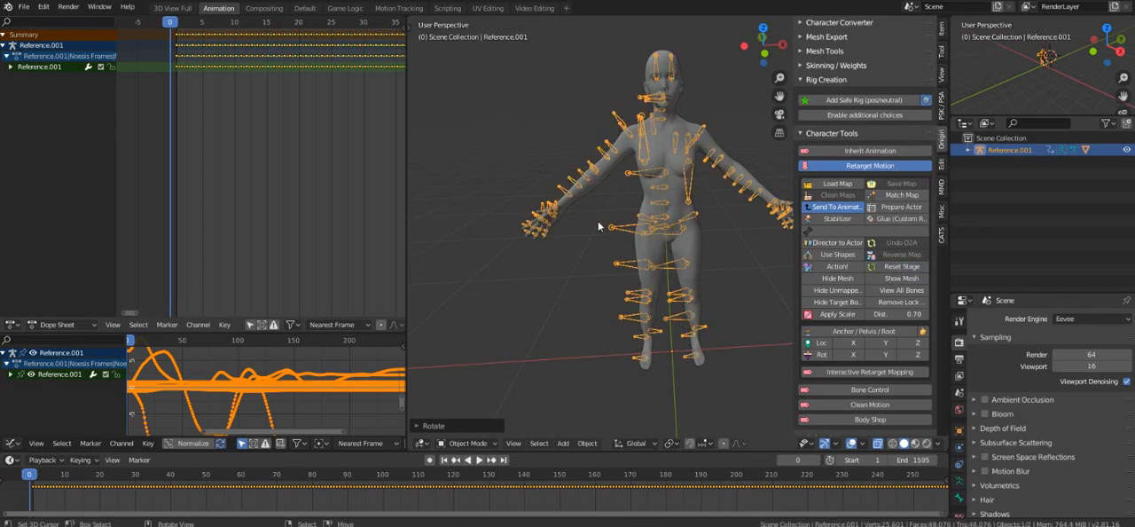
Start a new General file without saving the current scene.
click(24, 7)
mouse_move(23, 21)
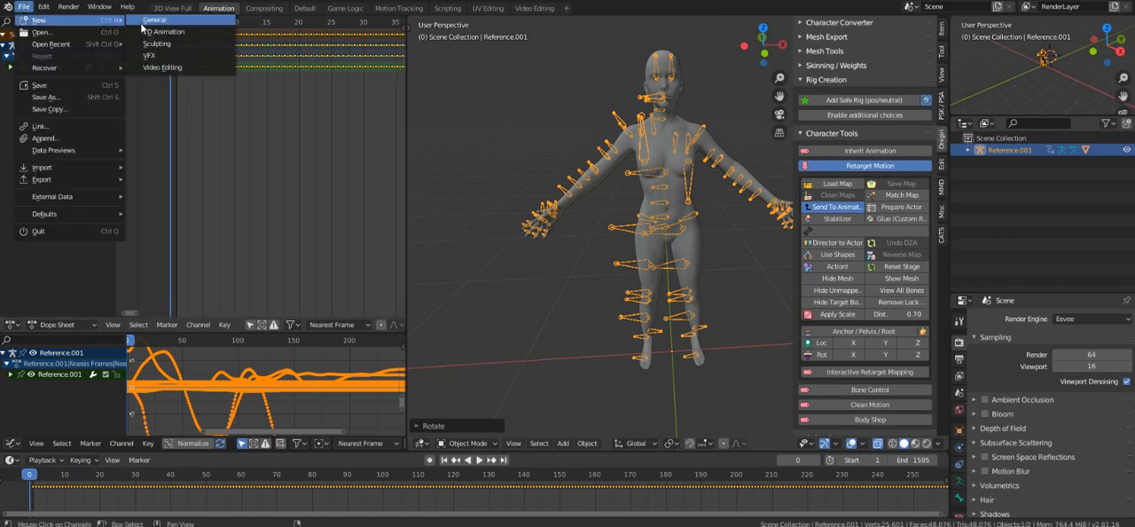
click(151, 20)
click(604, 284)
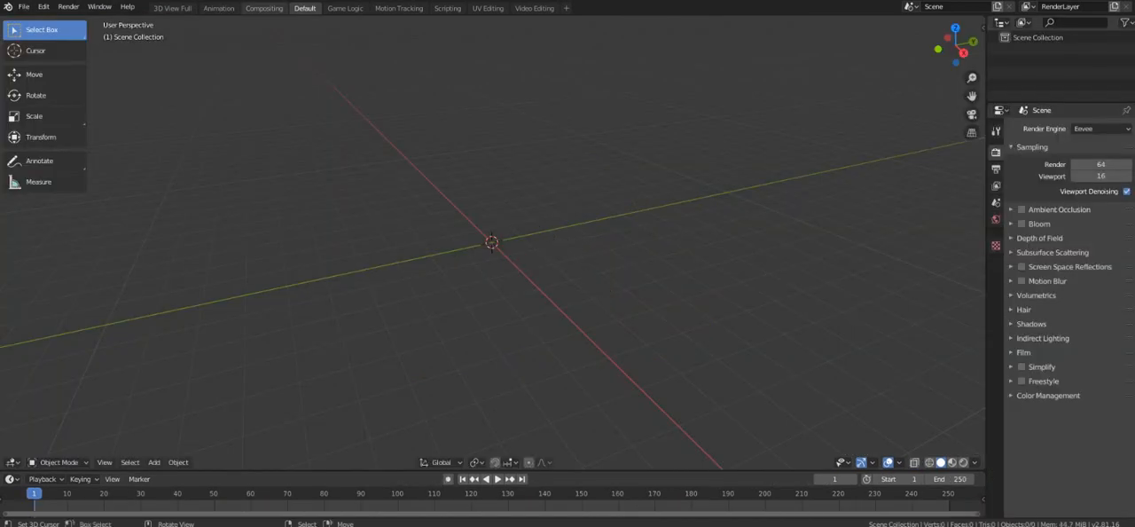
Import Brutality_Victory_2_Intoout.fbx from the recent FBXout folder into the new file.
click(24, 8)
mouse_move(89, 167)
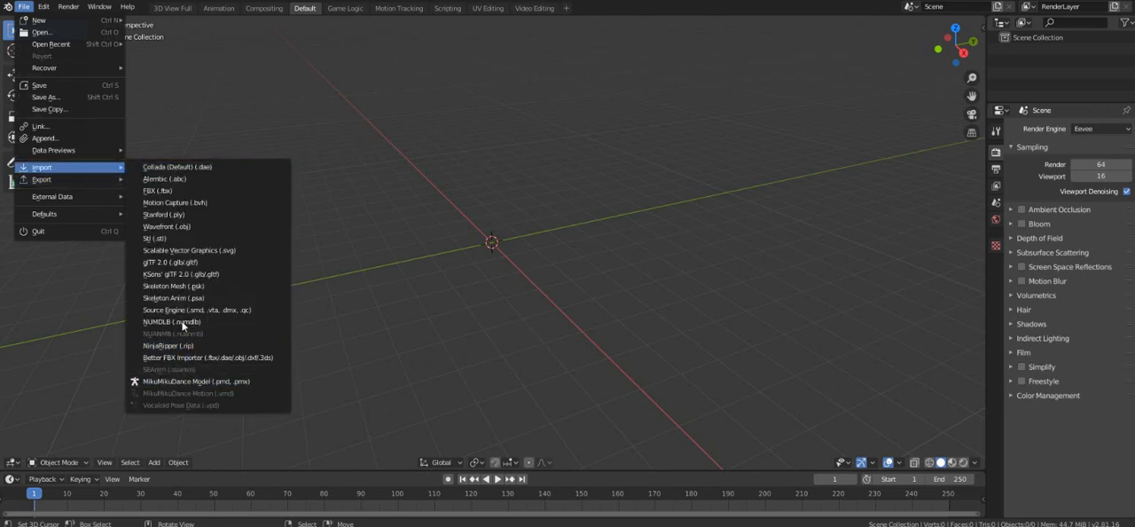
click(164, 191)
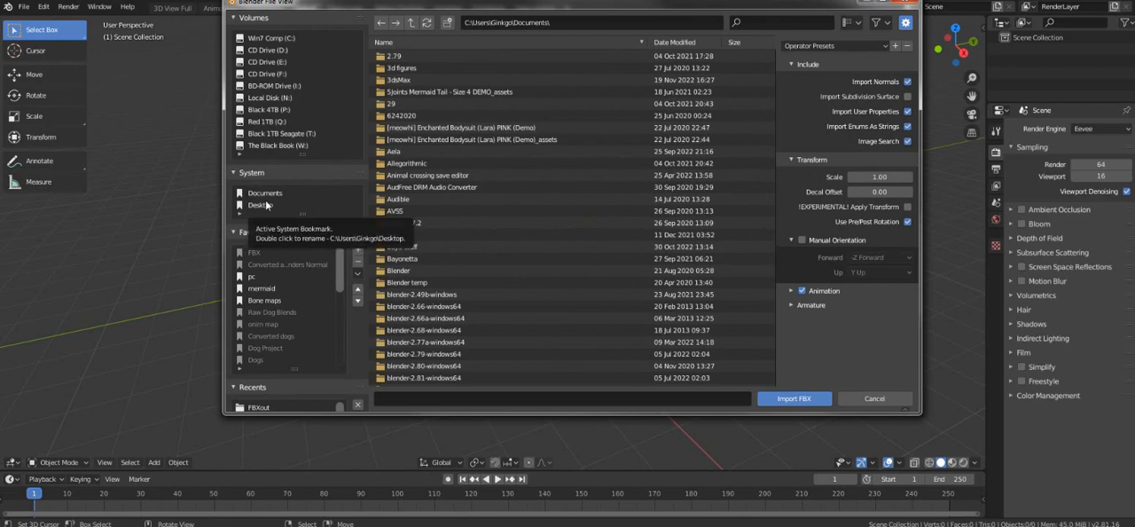
scroll(363, 308, down, 5)
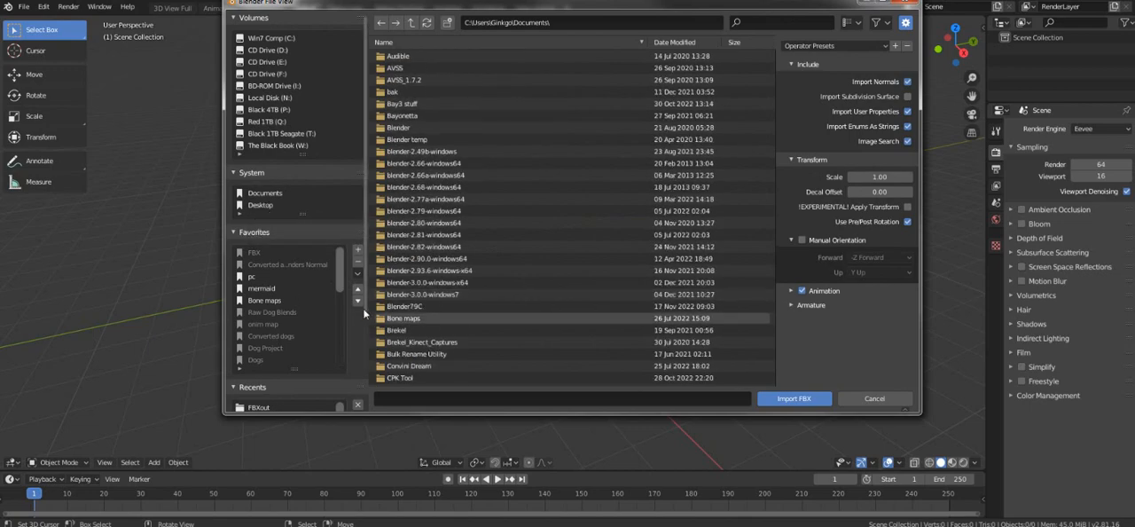
scroll(363, 308, down, 4)
click(259, 302)
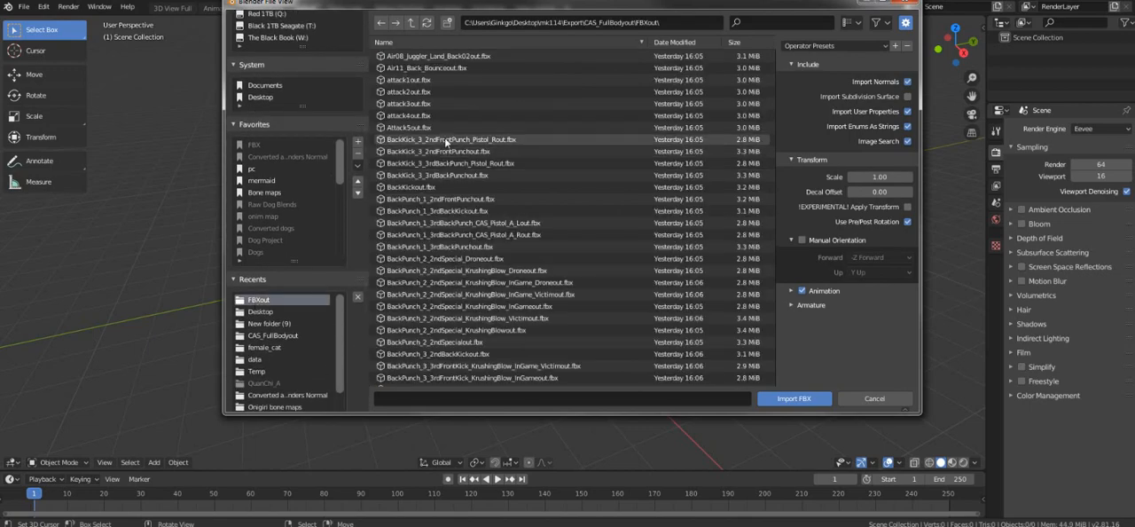
scroll(480, 366, down, 10)
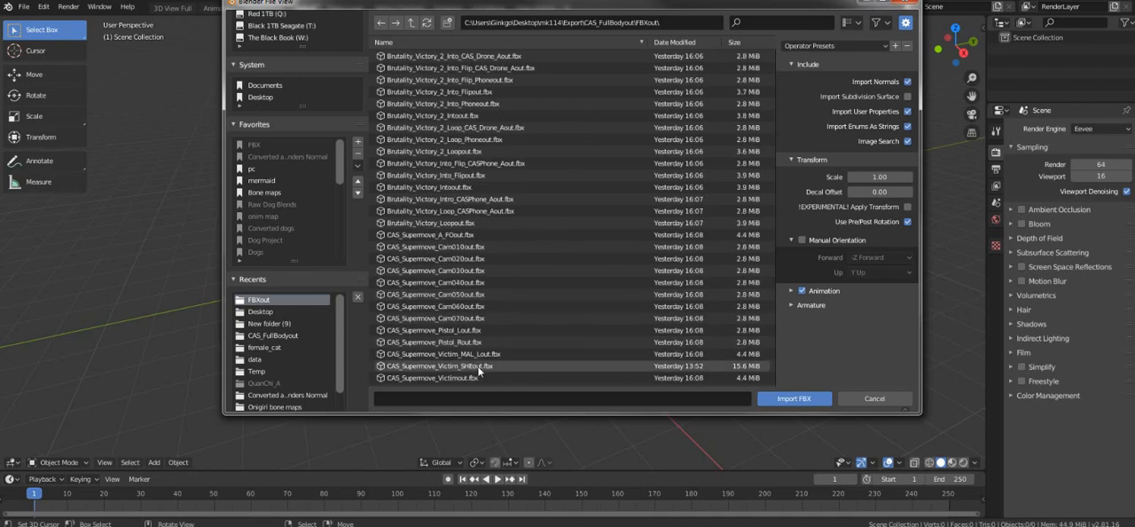
scroll(458, 166, up, 2)
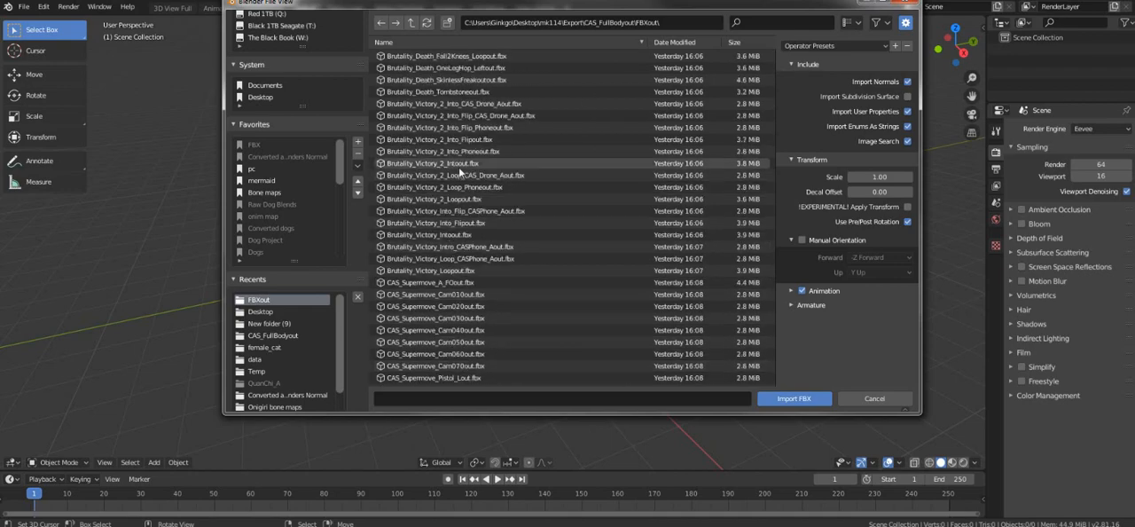
click(488, 164)
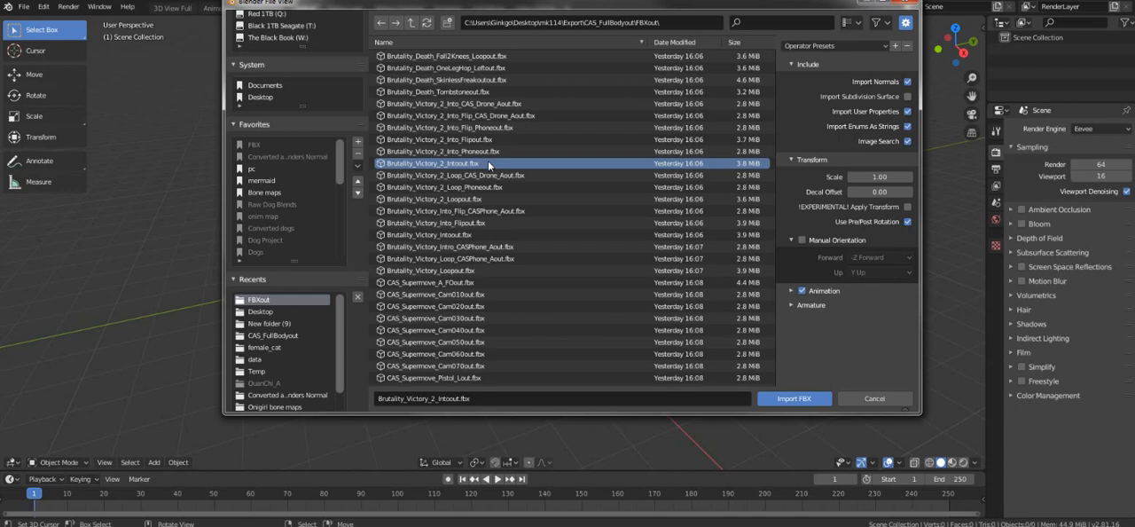
double_click(488, 162)
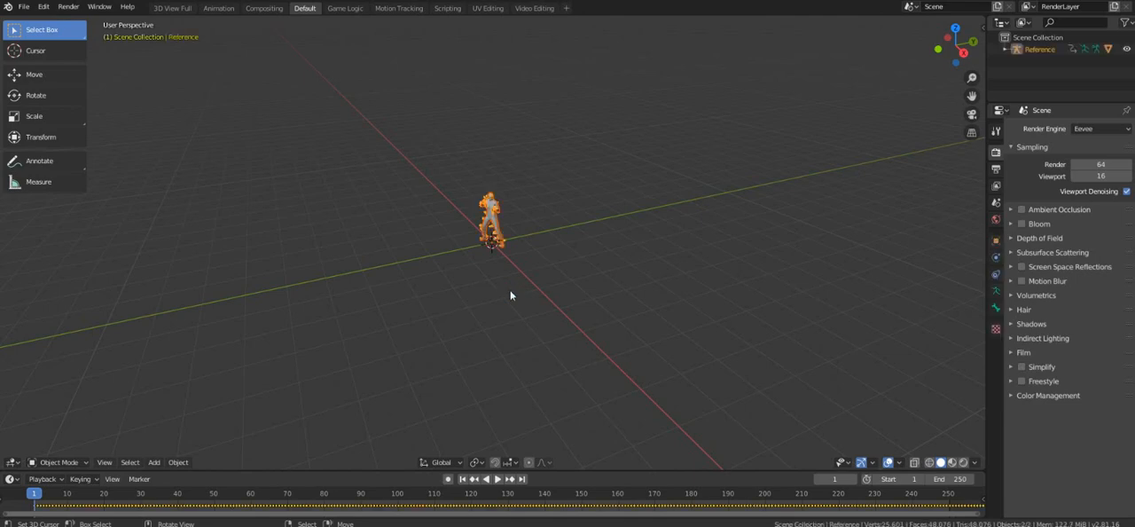
Turn on X-ray display for the viewport and select only the Reference armature.
scroll(384, 195, up, 9)
middle_drag(392, 201, 519, 334)
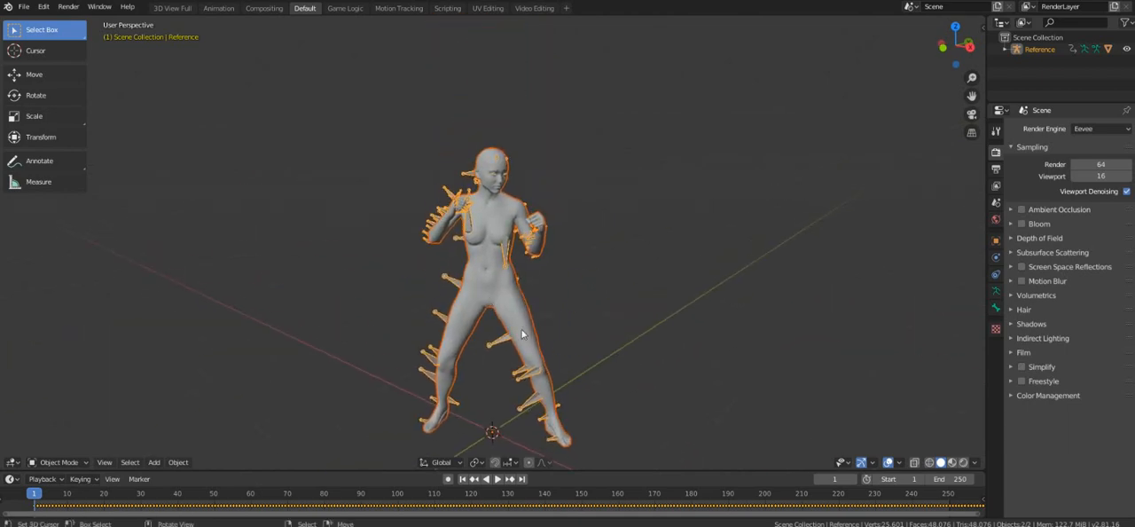
click(915, 463)
scroll(518, 255, up, 2)
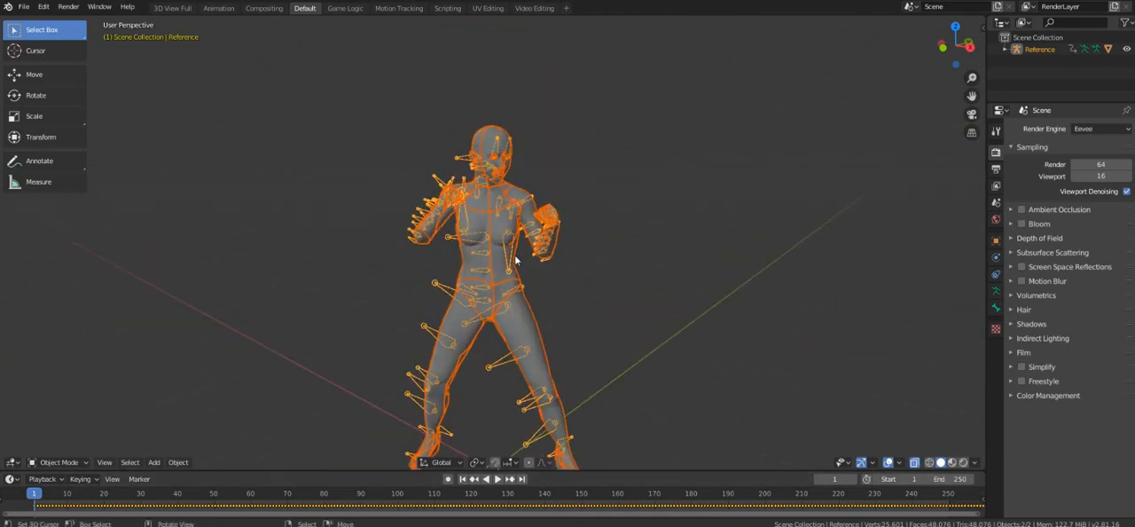
middle_drag(516, 277, 493, 320)
click(440, 286)
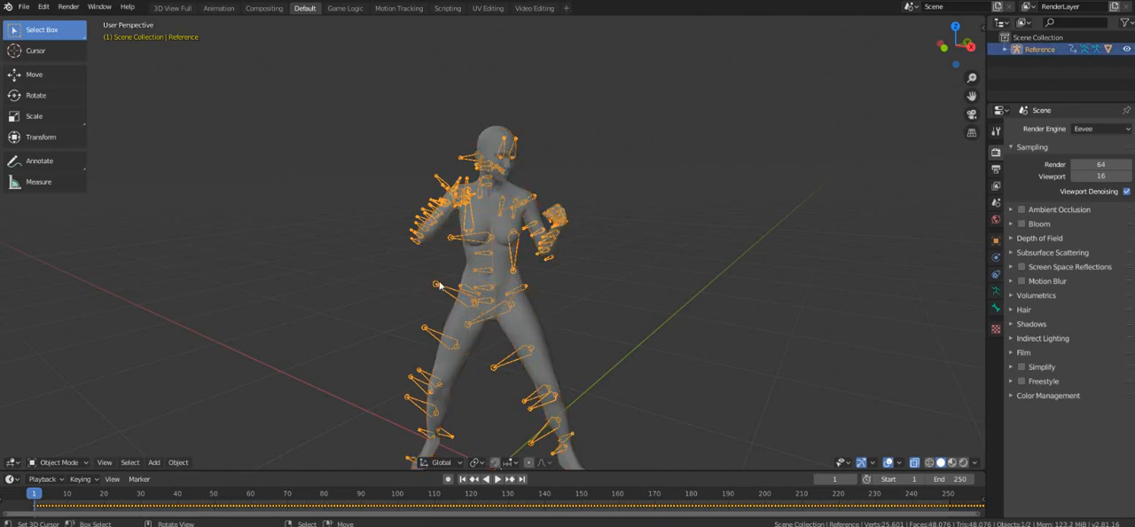
Switch the Reference armature to Pose Mode and clear the rotation of all its bones.
click(58, 463)
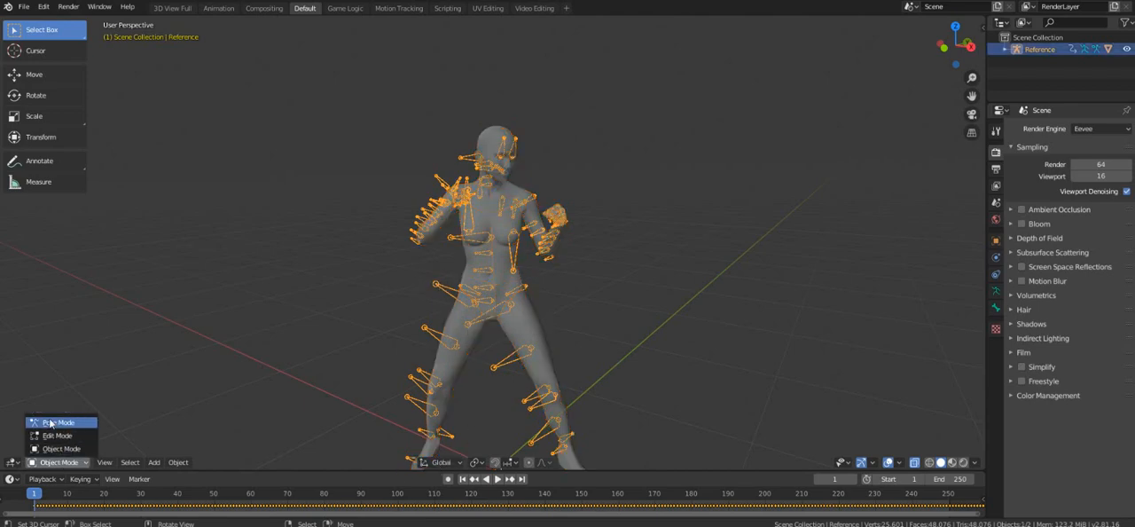
click(55, 423)
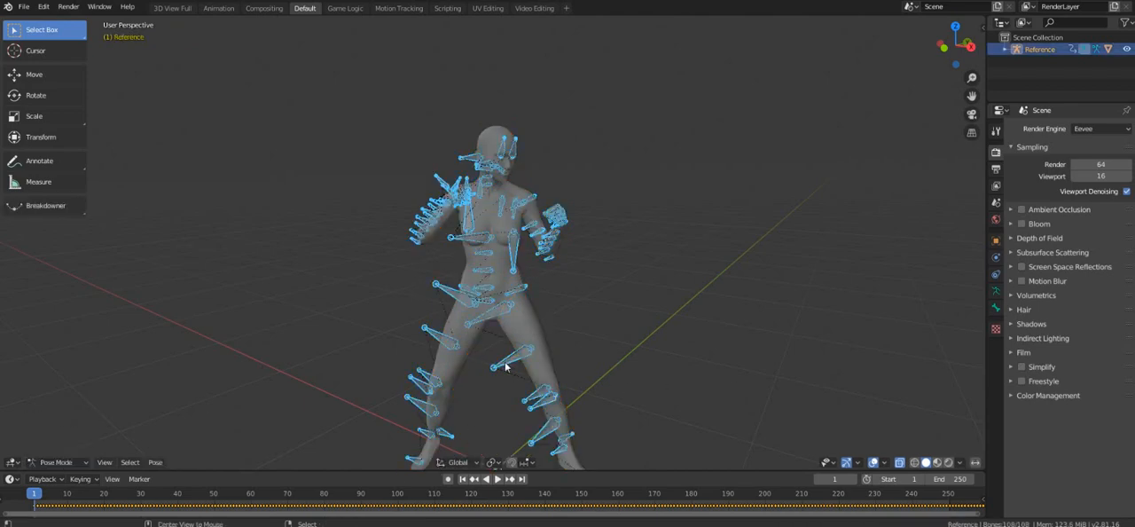
key(alt+r)
middle_drag(506, 366, 505, 308)
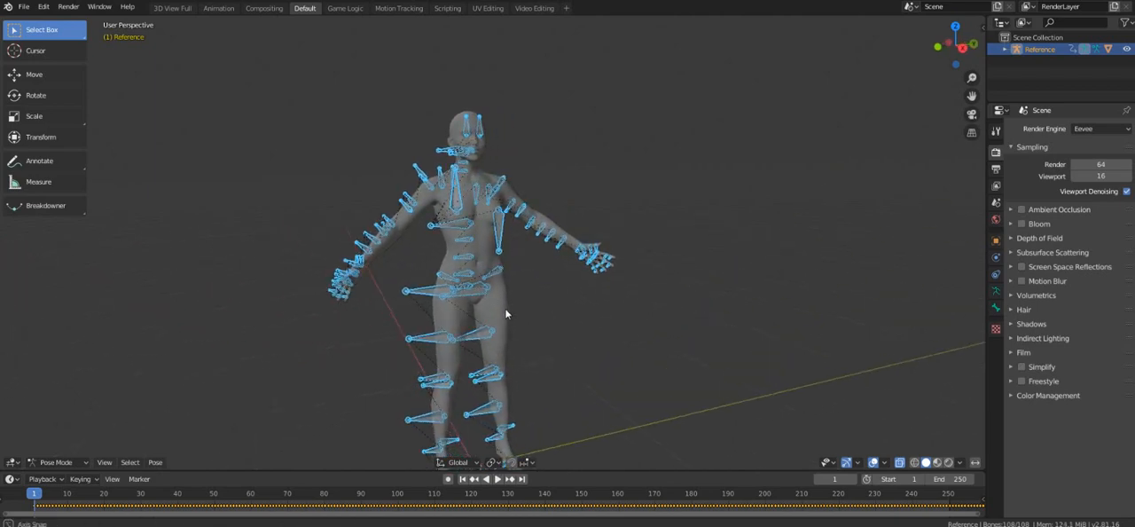
Switch to the Animation workspace and set the current frame to 0.
click(218, 8)
middle_drag(303, 241, 603, 71)
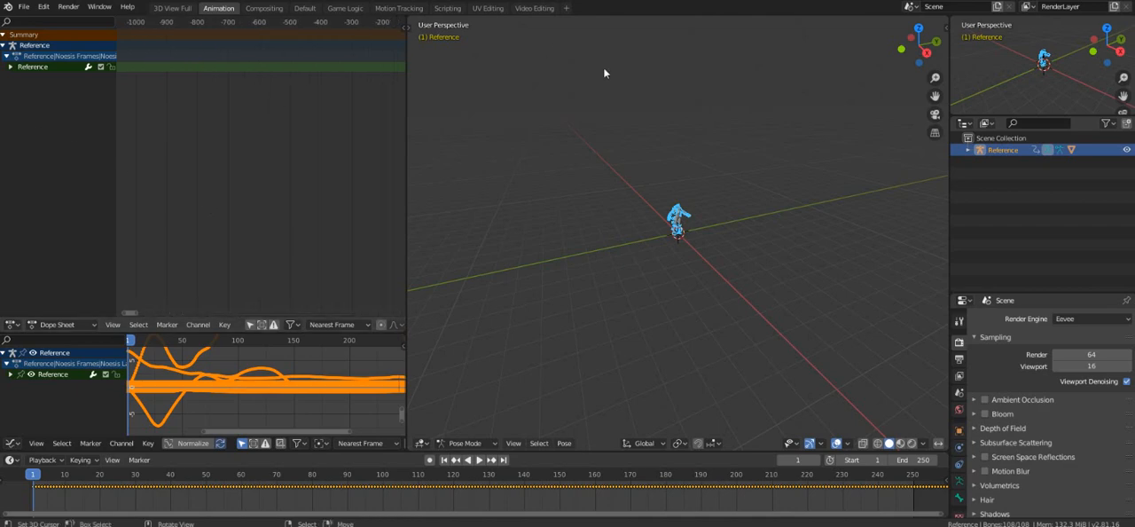
click(195, 176)
middle_drag(194, 175, 376, 159)
scroll(261, 97, up, 20)
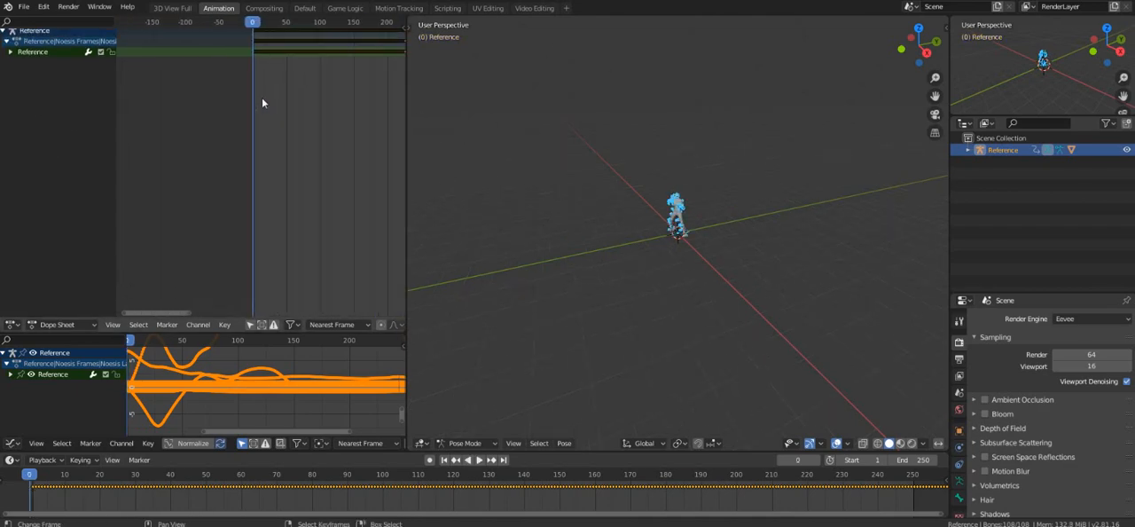
Shift all Reference keyframes in the Dope Sheet so the animation starts at about frame 5.
middle_drag(251, 112, 274, 128)
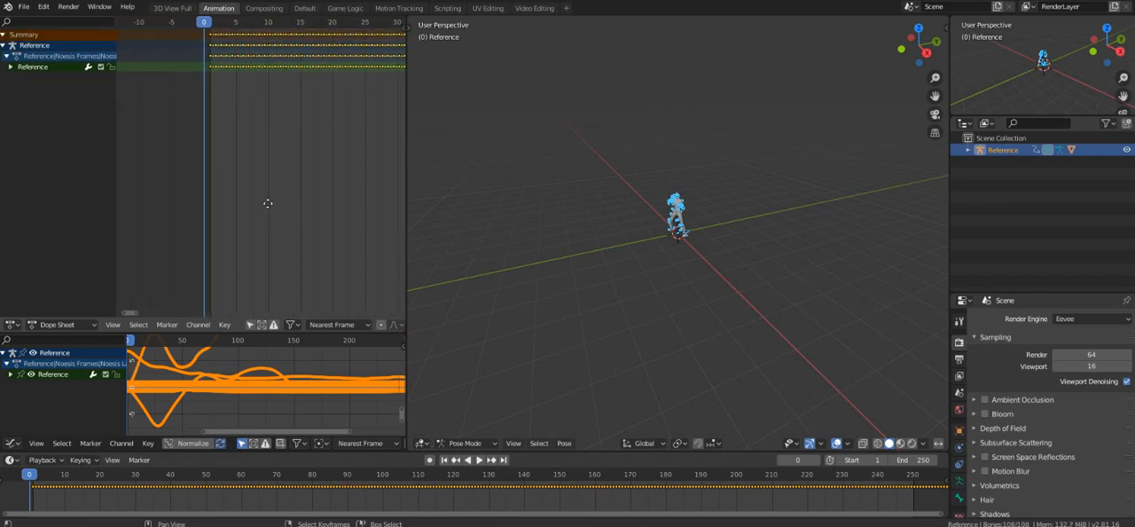
key(g)
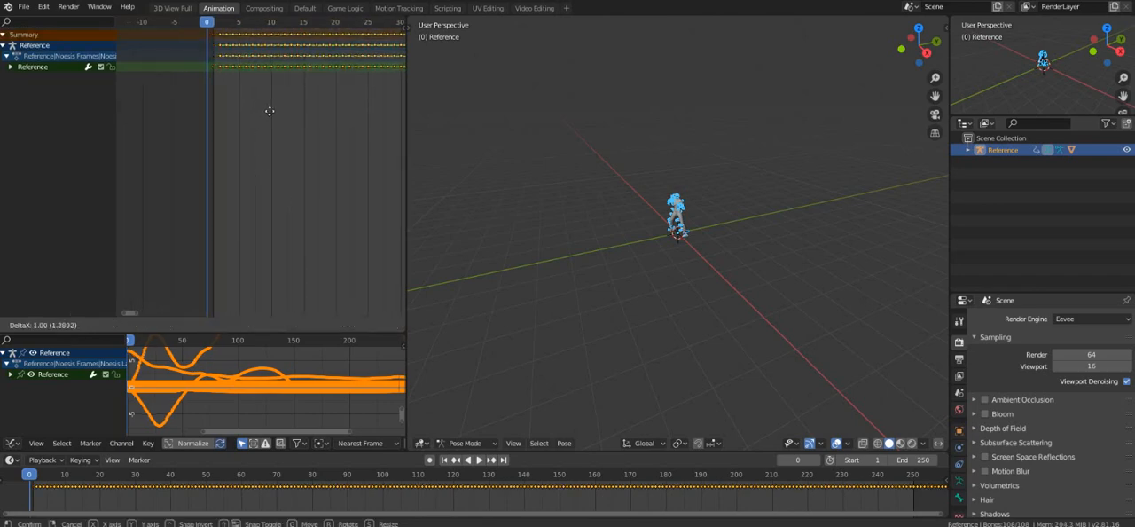
click(276, 111)
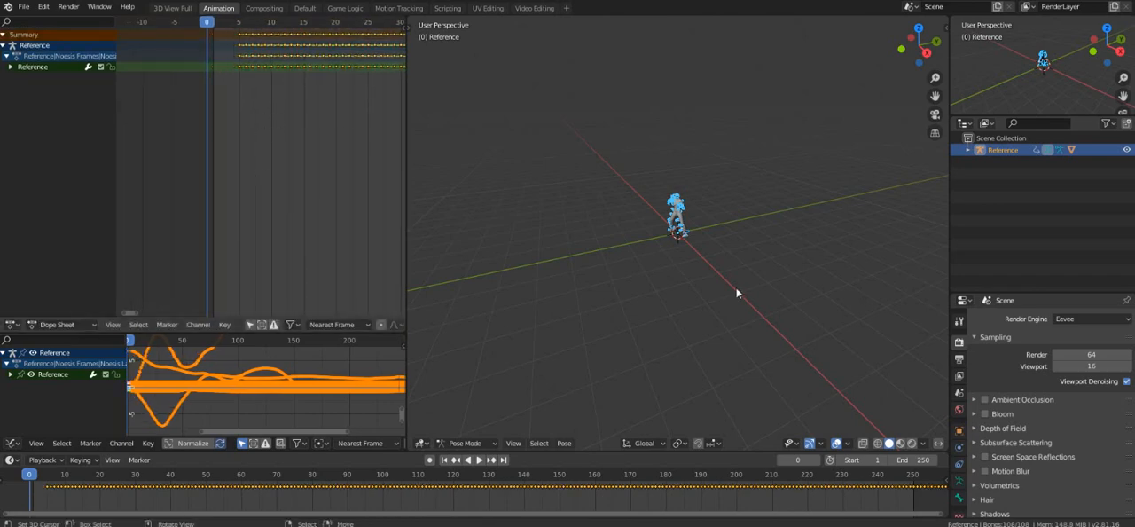
Select all bones of the Reference armature in Pose Mode and clear their rotation and location.
scroll(651, 216, up, 8)
middle_drag(651, 216, 671, 433)
scroll(694, 207, up, 4)
middle_drag(643, 266, 621, 237)
click(457, 443)
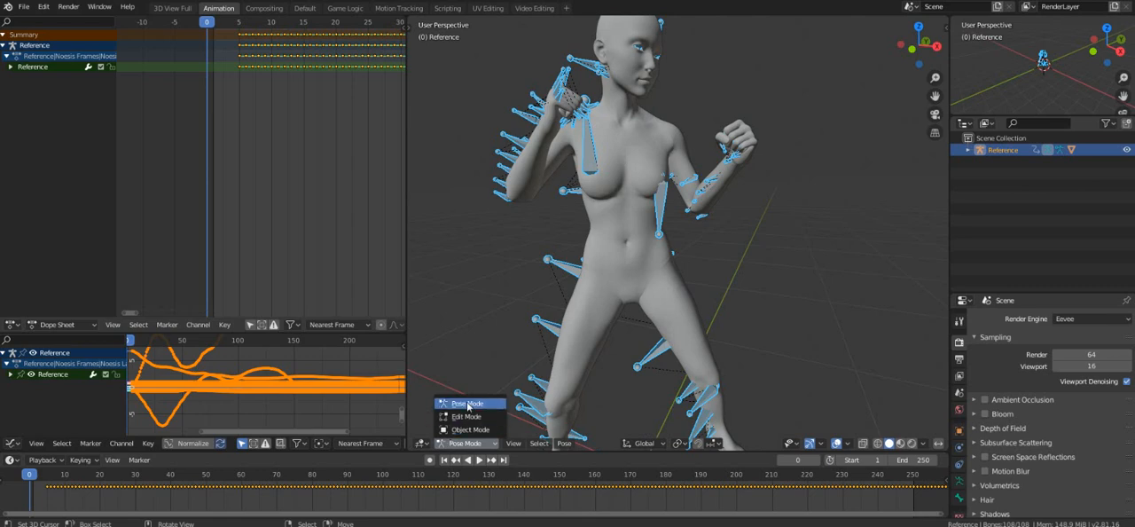
click(467, 403)
click(537, 323)
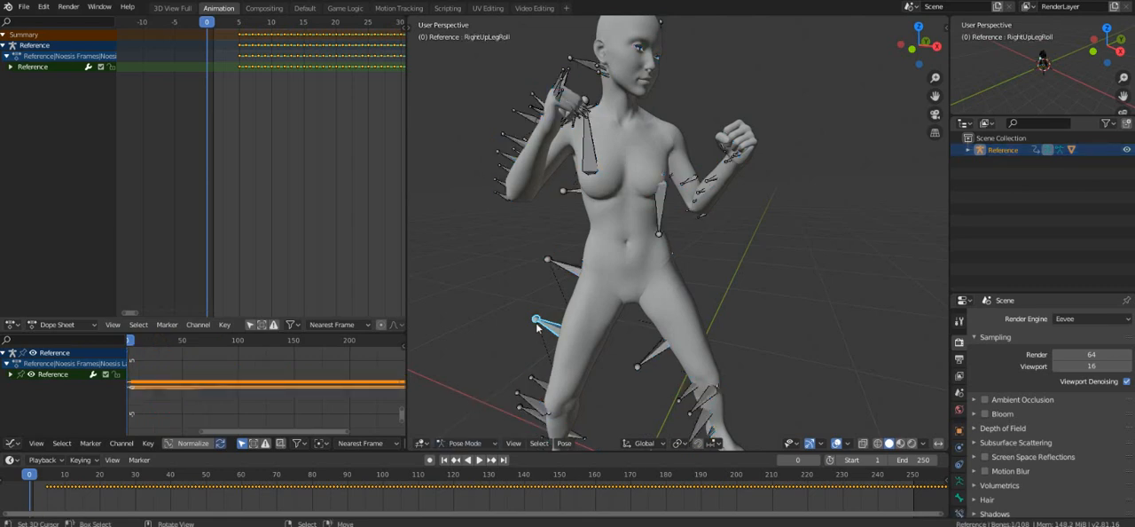
key(a)
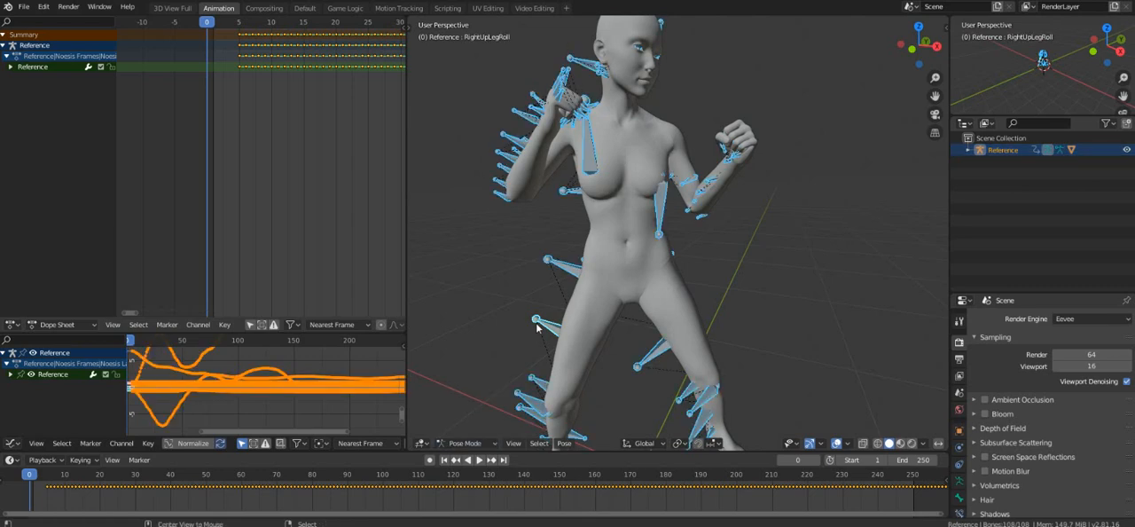
key(alt+r)
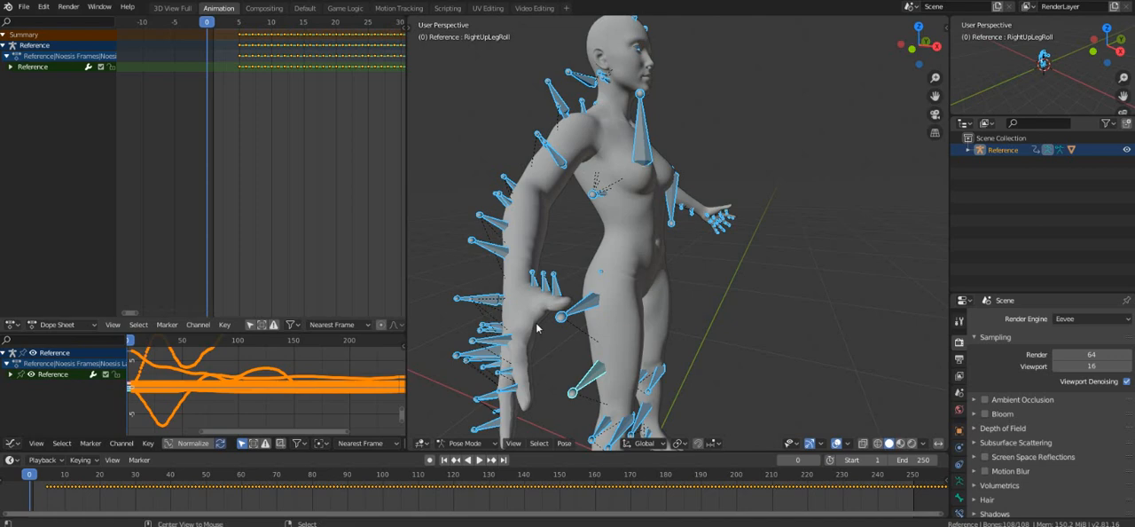
key(alt+g)
Enable Onigiri's posing library, load Mk11 Tpose.bpl from the Desktop, and apply the Mk11 Tpose 2 pose to the armature.
click(946, 30)
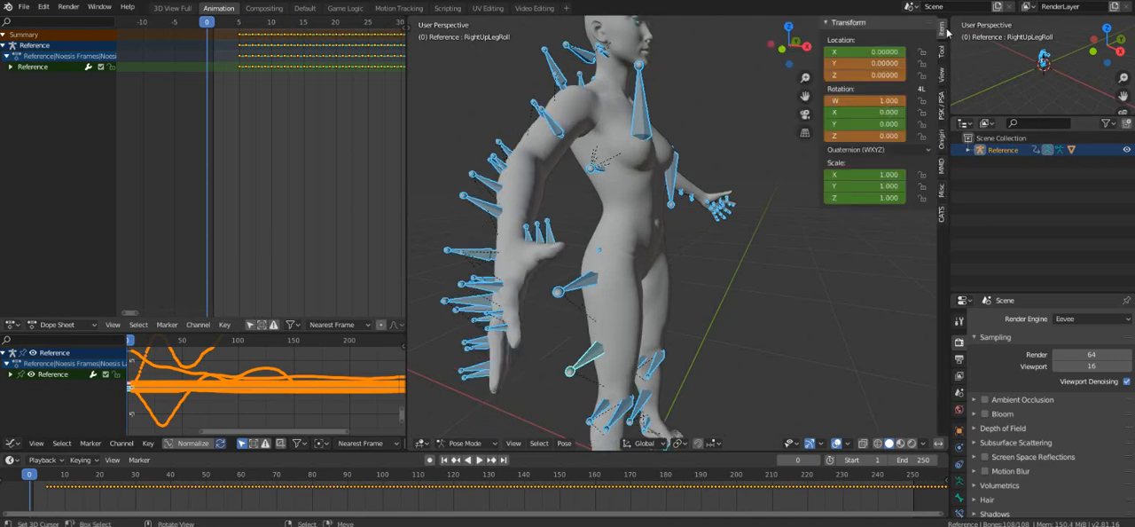
click(946, 144)
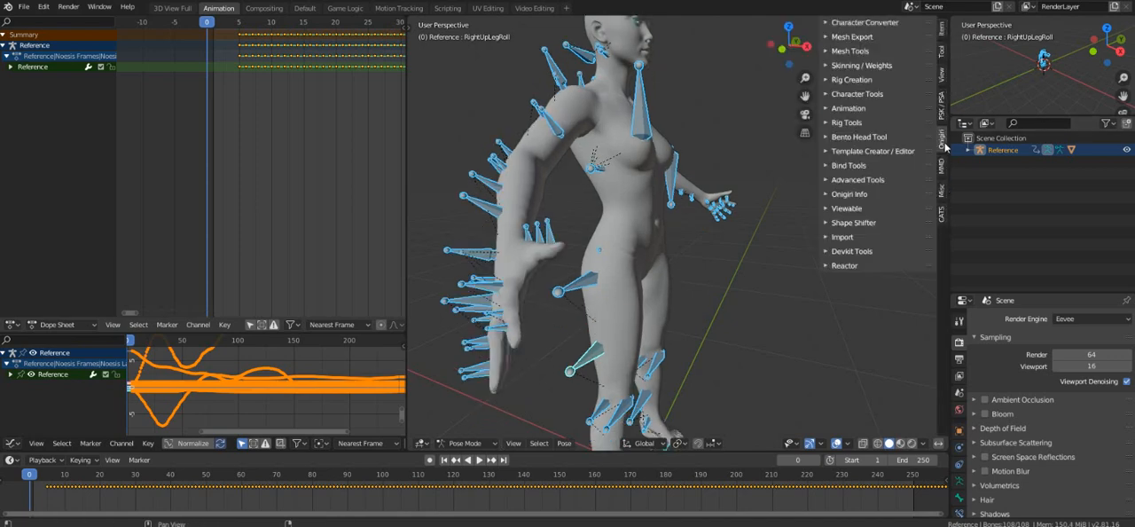
click(857, 111)
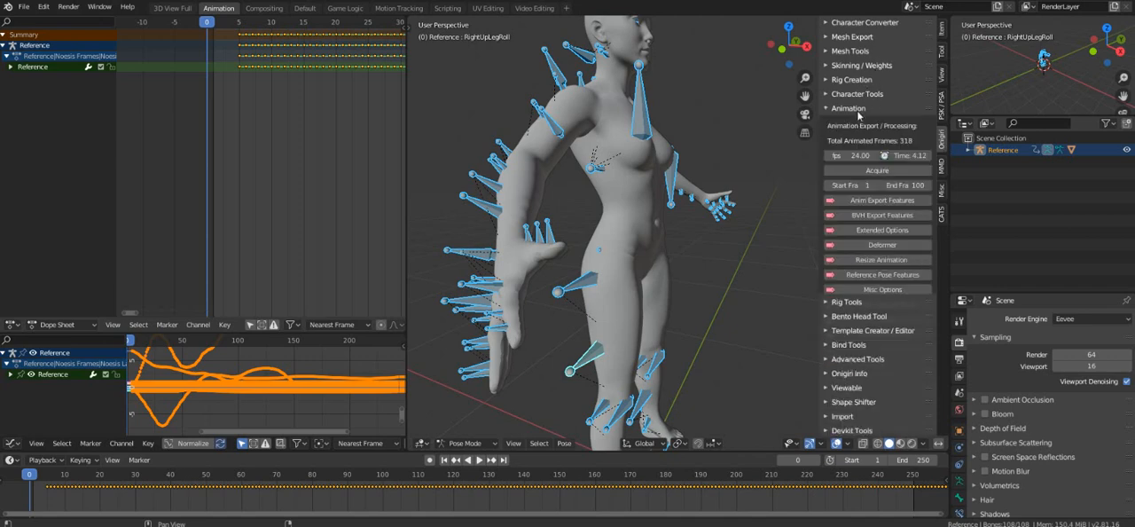
click(870, 305)
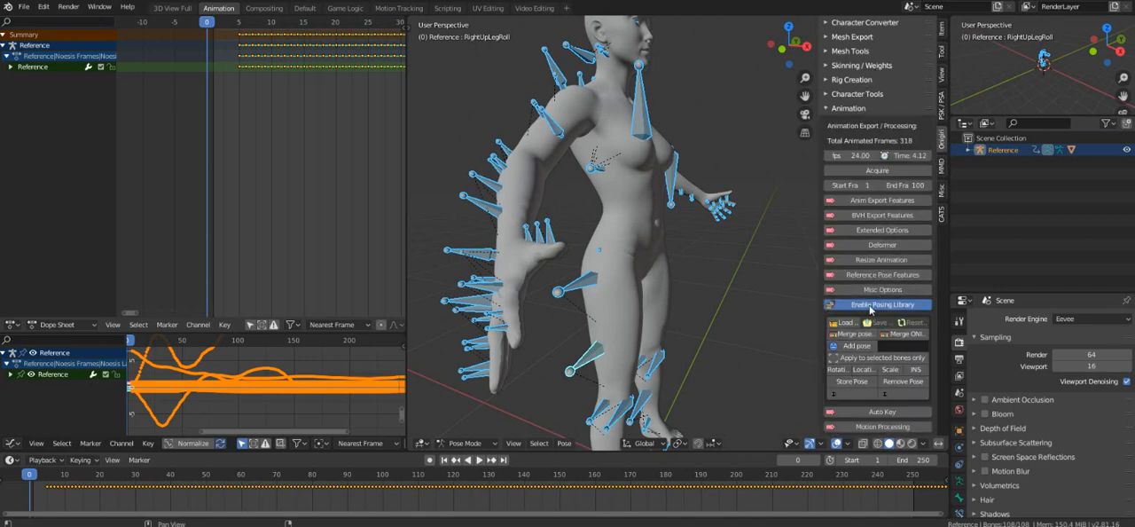
click(842, 322)
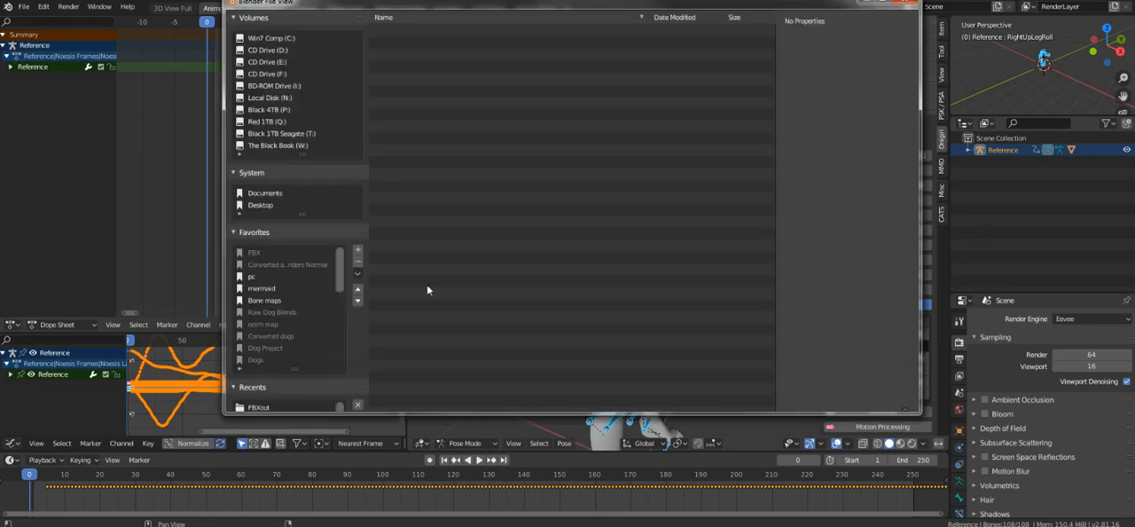
click(262, 205)
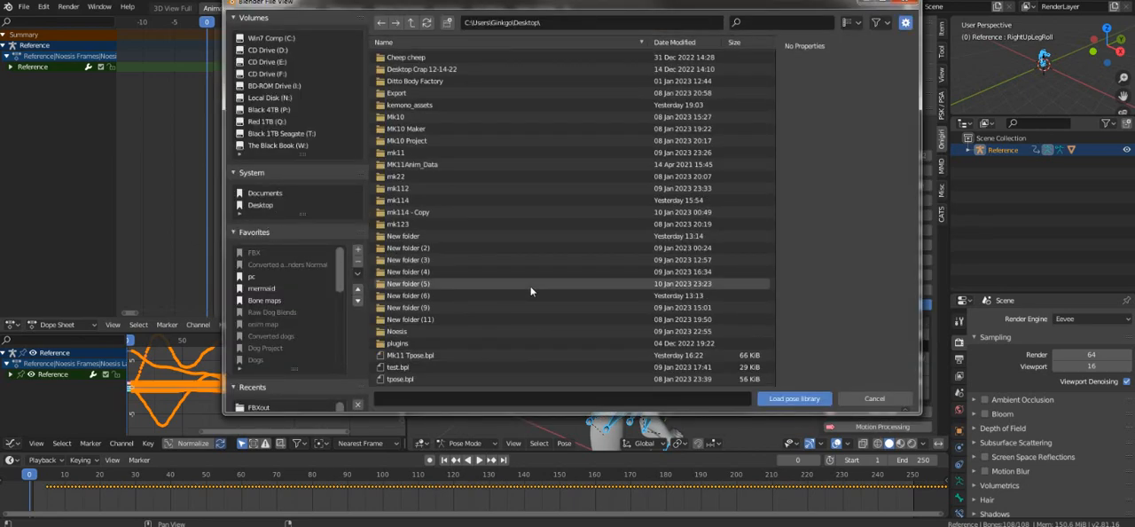
click(421, 356)
double_click(420, 356)
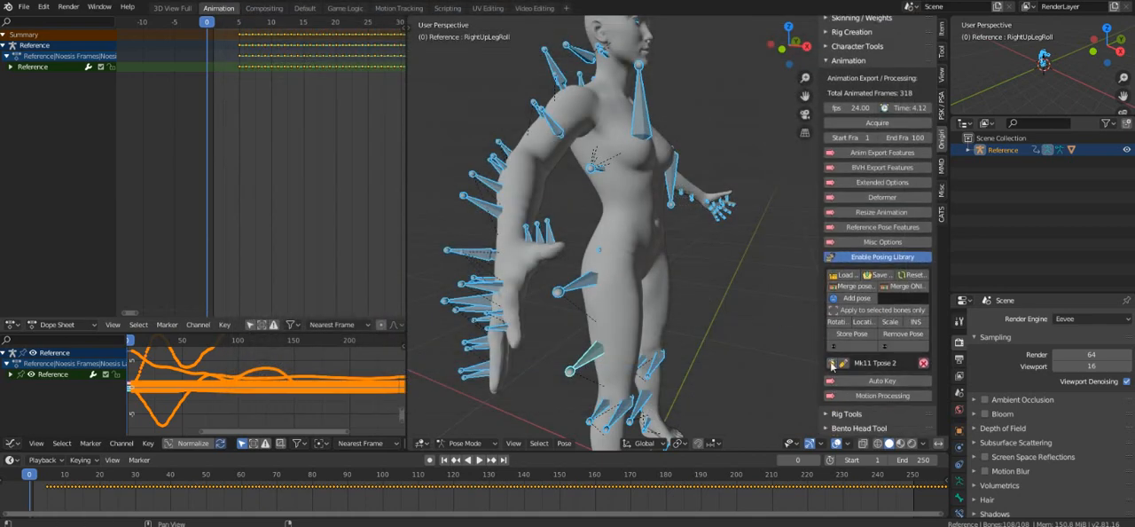
click(832, 363)
Rotate all selected bones of the T-posed armature by -90° about the global Z axis.
middle_drag(559, 246, 651, 304)
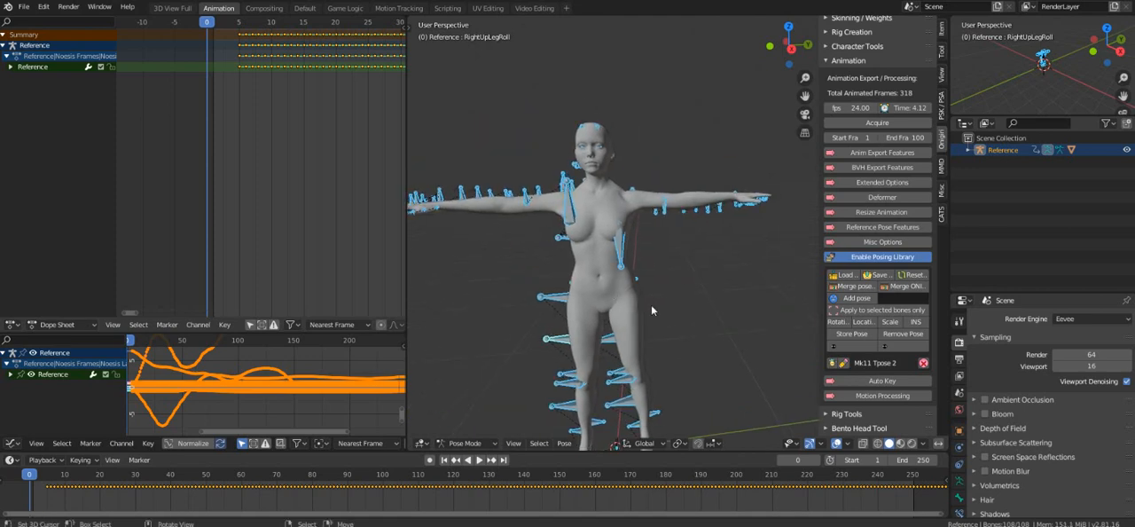
key(r)
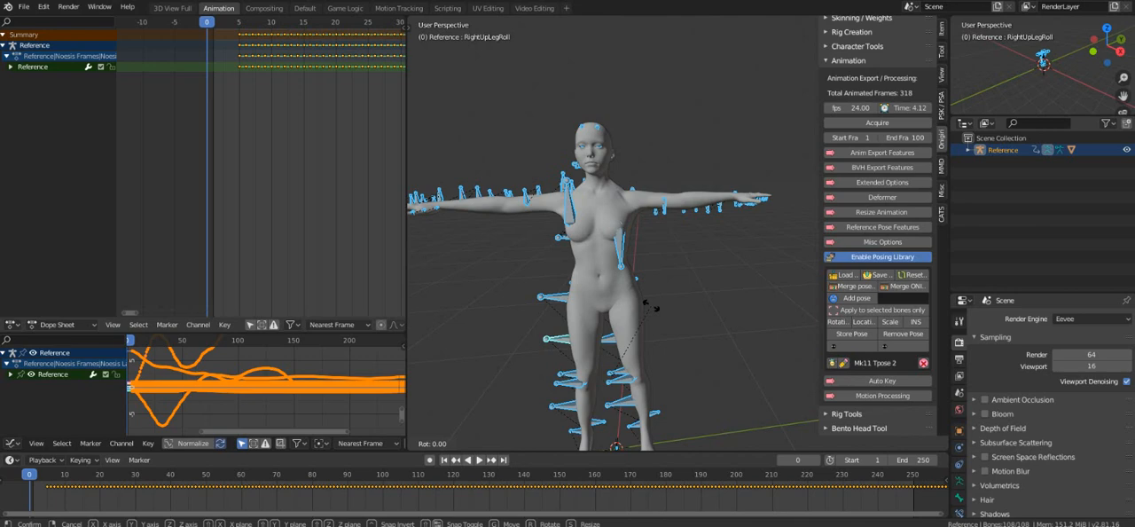
text(z-90)
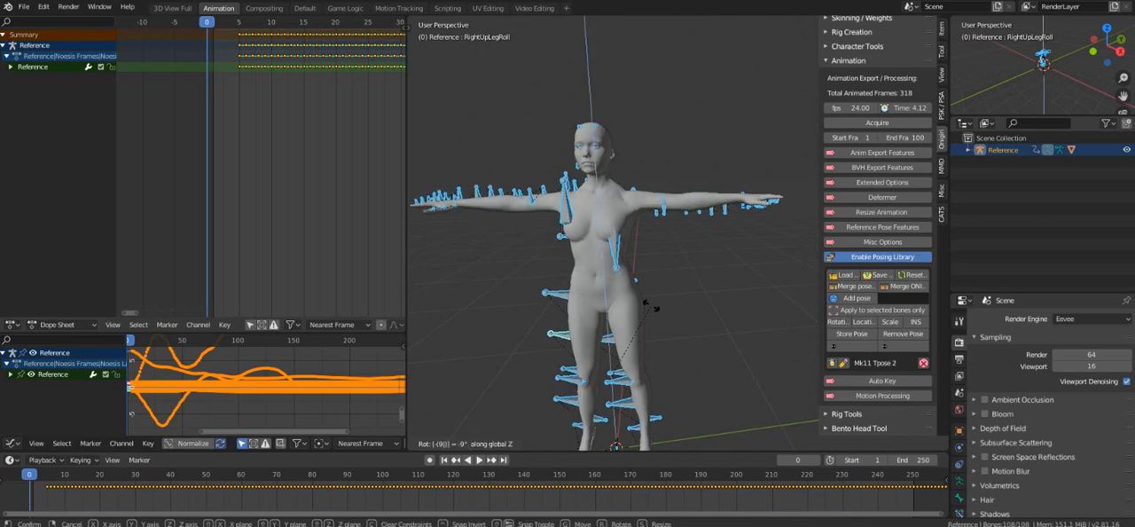
key(Return)
Insert a LocRotScale keyframe for all bones at frame 0.
middle_drag(631, 305, 699, 319)
key(i)
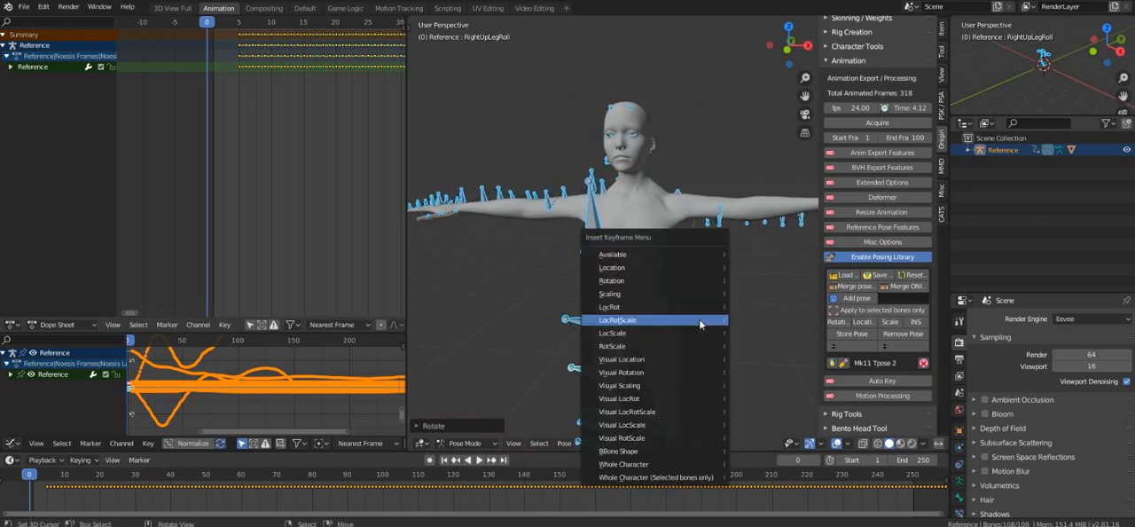
click(699, 318)
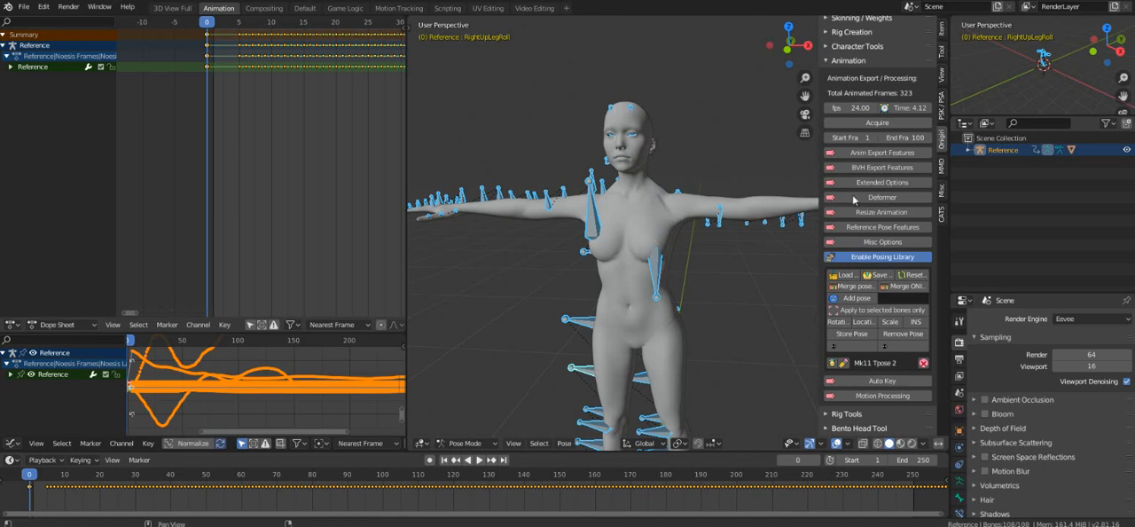
Create a reference pose with Reference from pose enabled, and collapse the reference pose and posing library options.
click(874, 229)
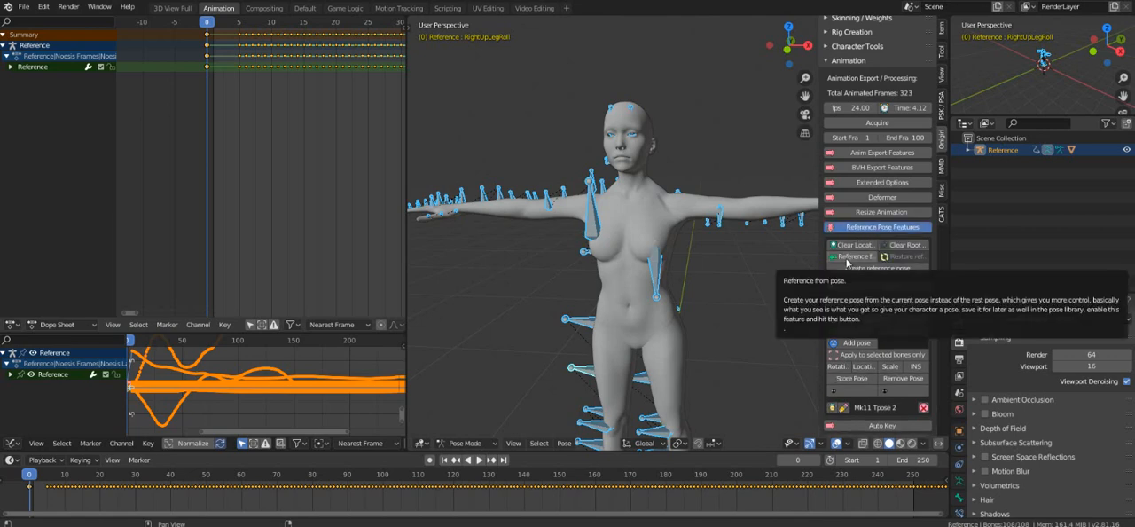
click(847, 260)
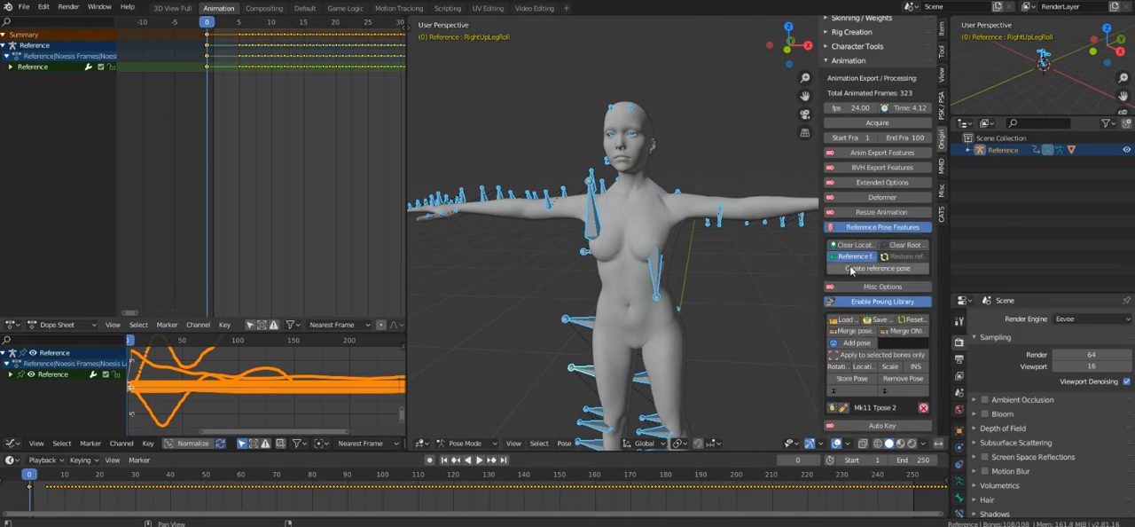
click(851, 268)
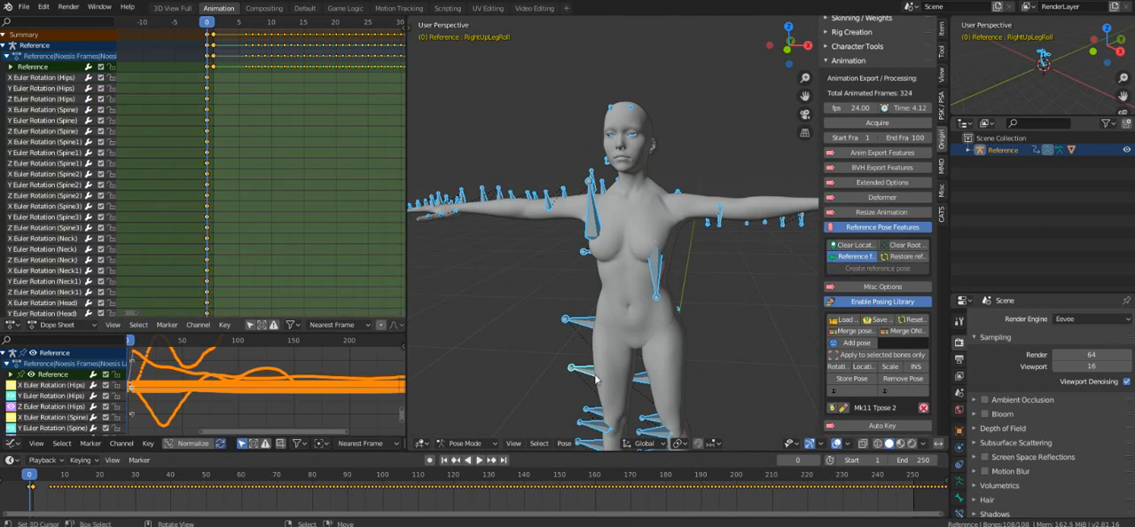
shift+middle_drag(709, 312, 682, 319)
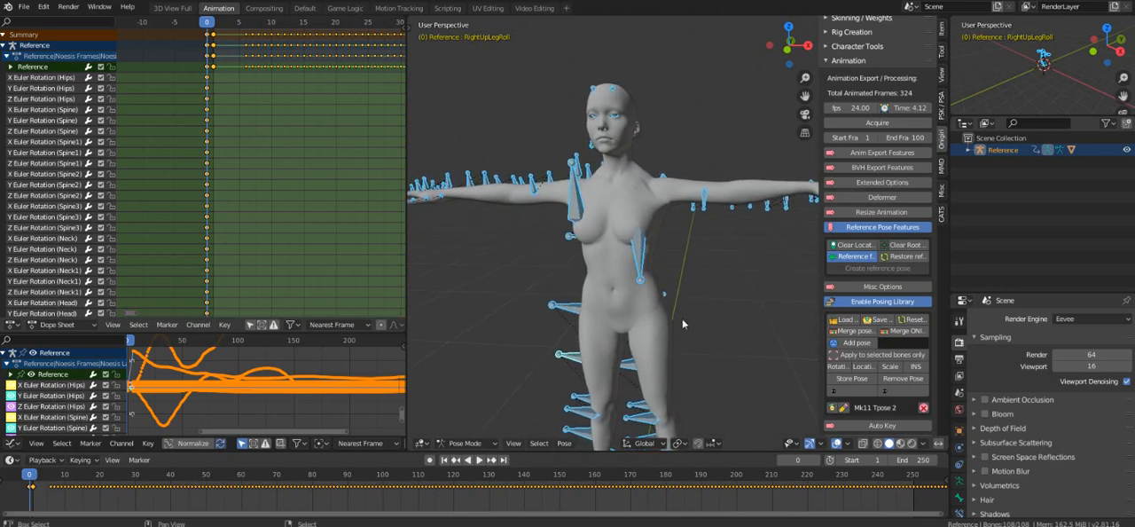
click(874, 229)
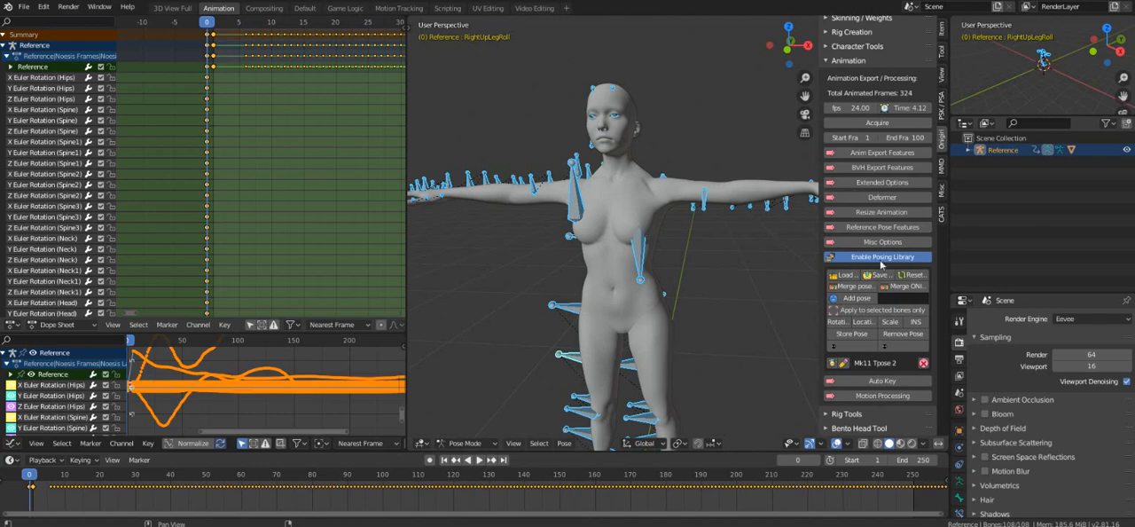
click(880, 258)
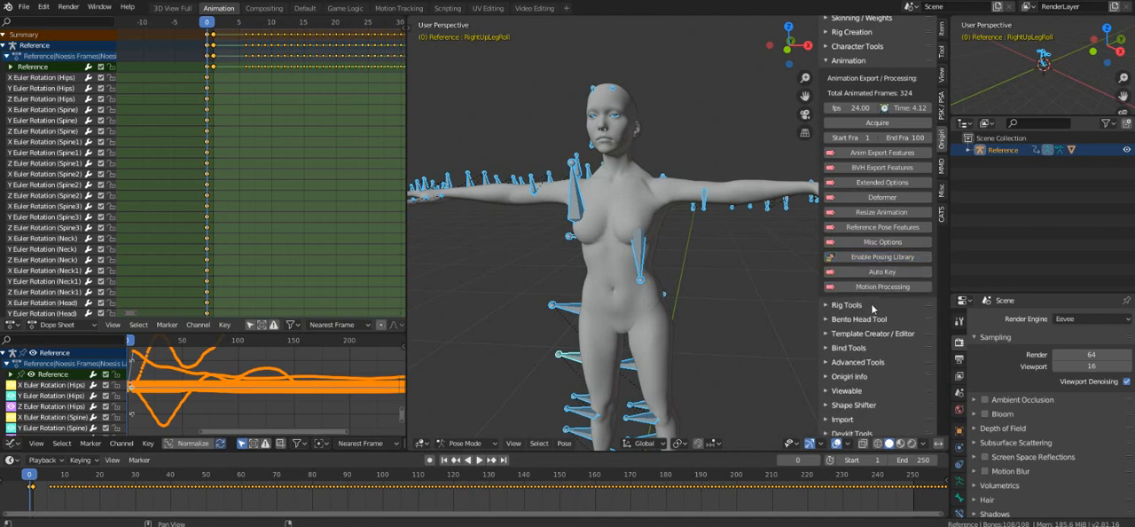
Open Onigiri's Retarget Motion character tools and load the bone map mk11.onim from the Desktop.
click(862, 62)
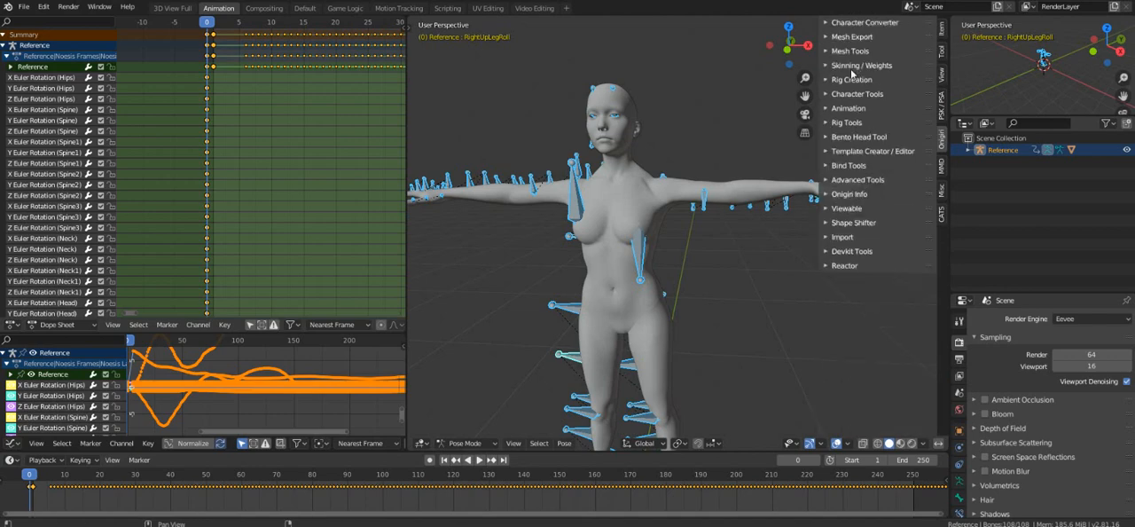
click(857, 96)
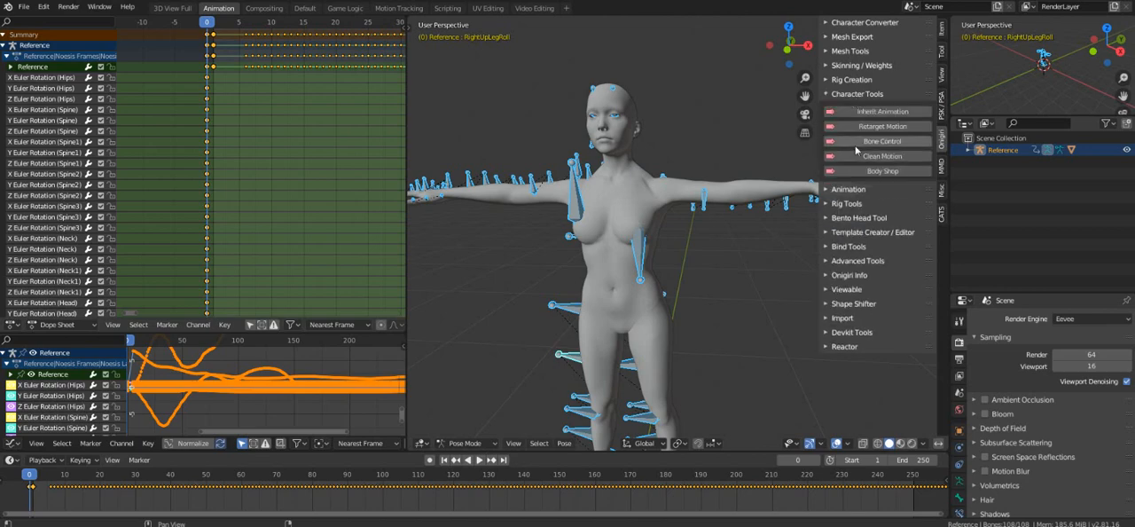
click(871, 130)
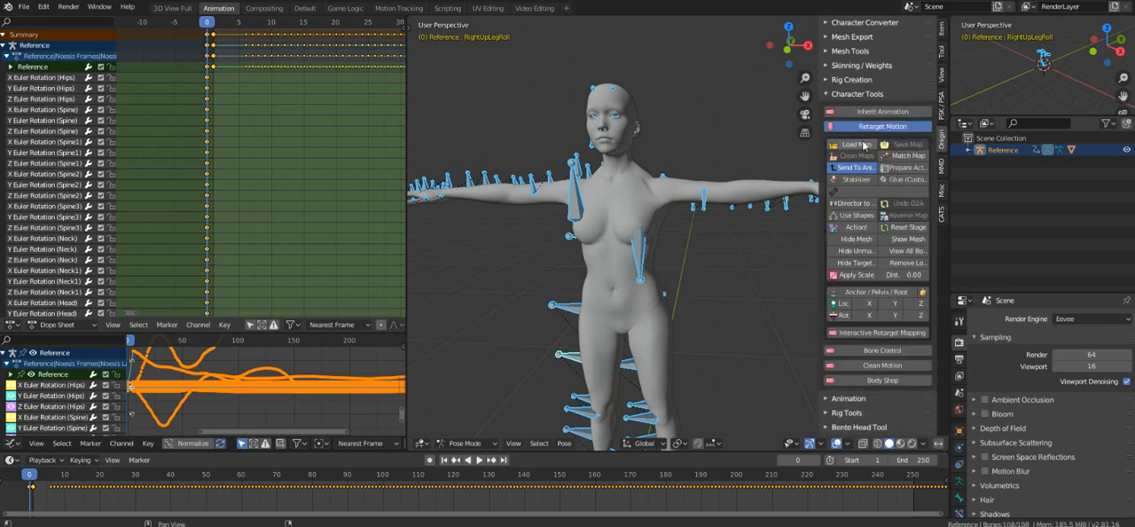
click(865, 146)
click(258, 205)
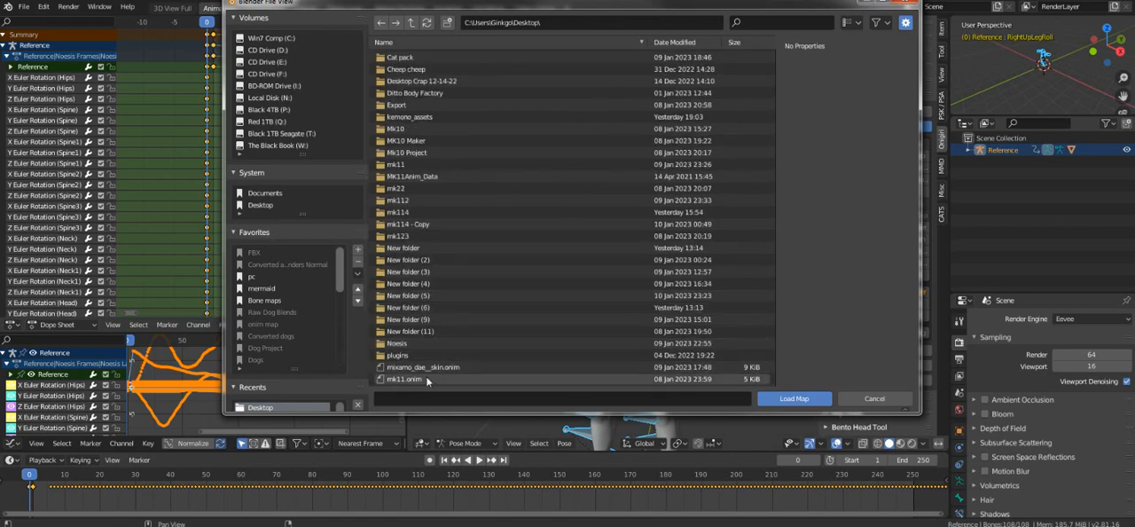
click(426, 379)
click(771, 399)
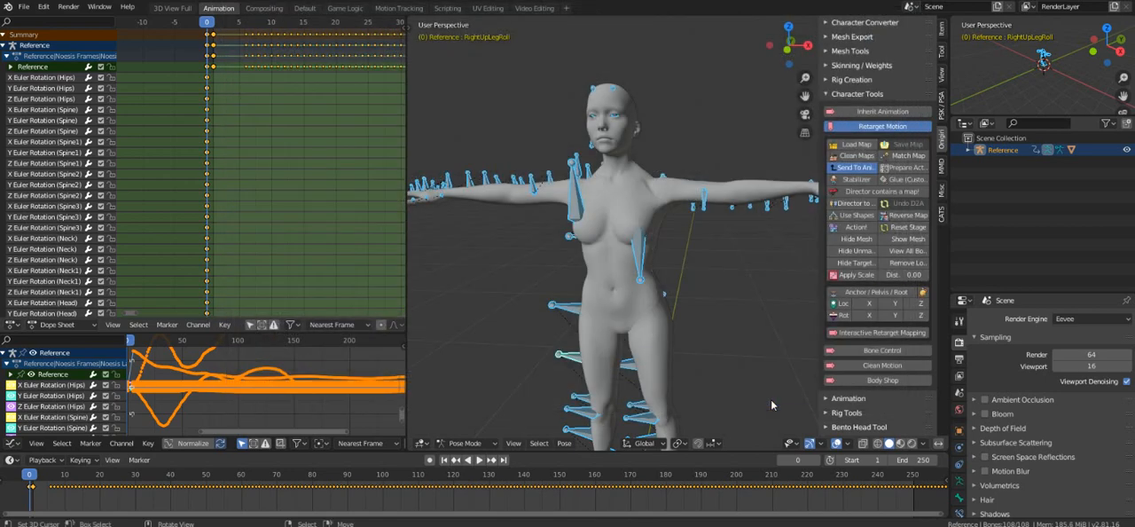
Set the retarget distance to 0.70 and run Action! to generate the Onigiri target rig.
click(900, 275)
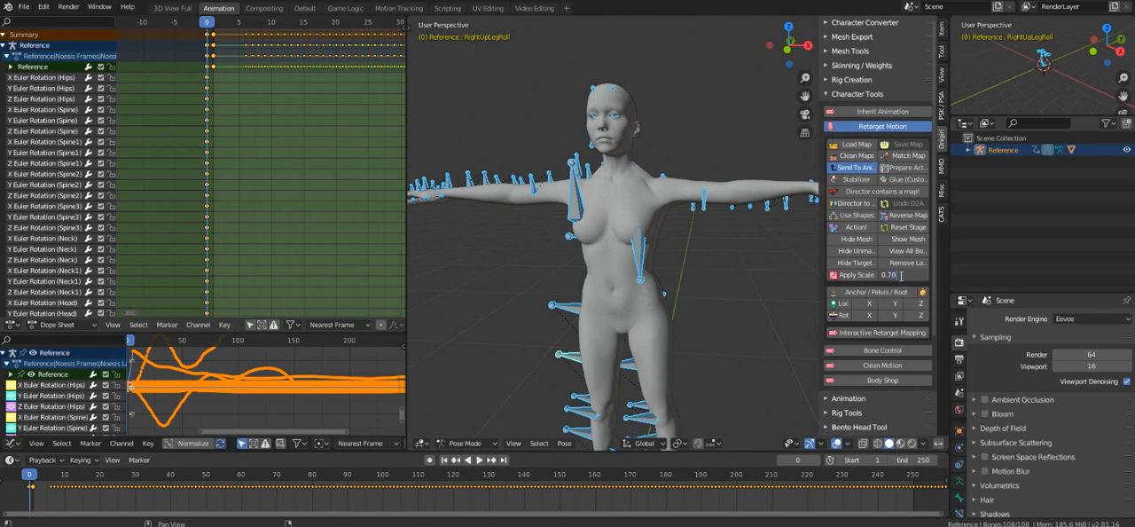
key(Return)
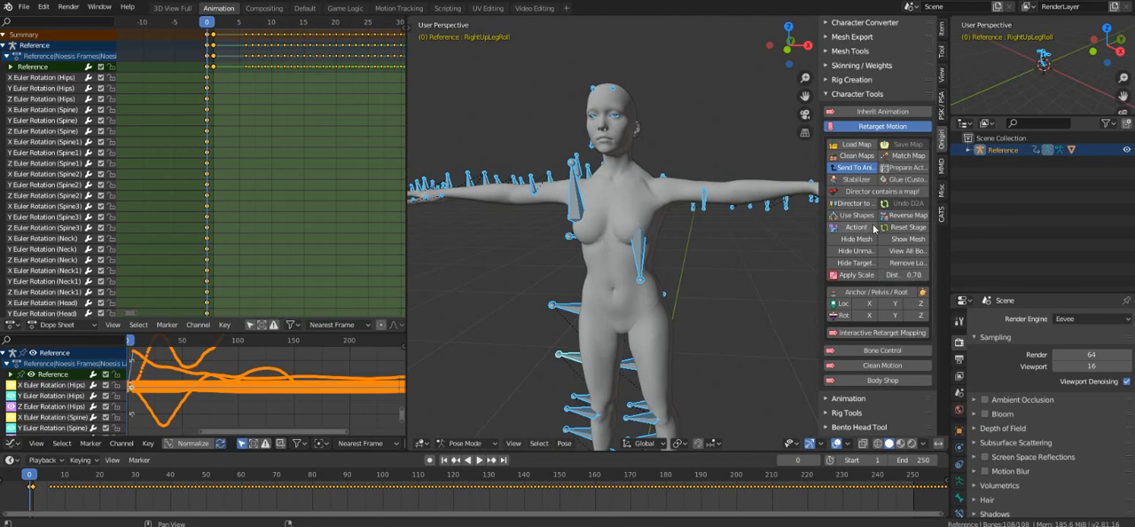
click(868, 228)
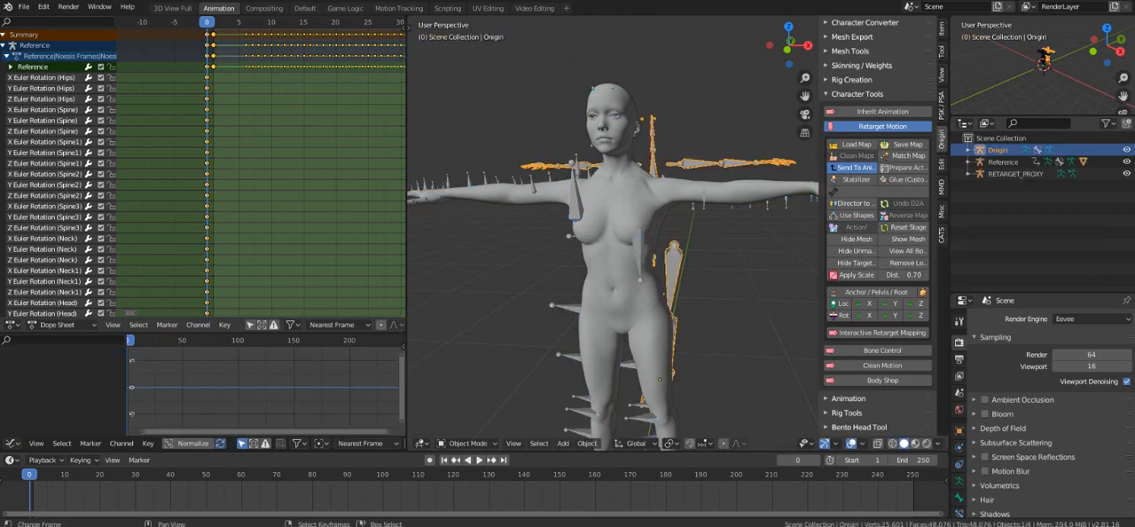
Play the animation to compare the Onigiri rig's motion with the Reference character, and return the playhead to frame 0.
scroll(529, 319, down, 2)
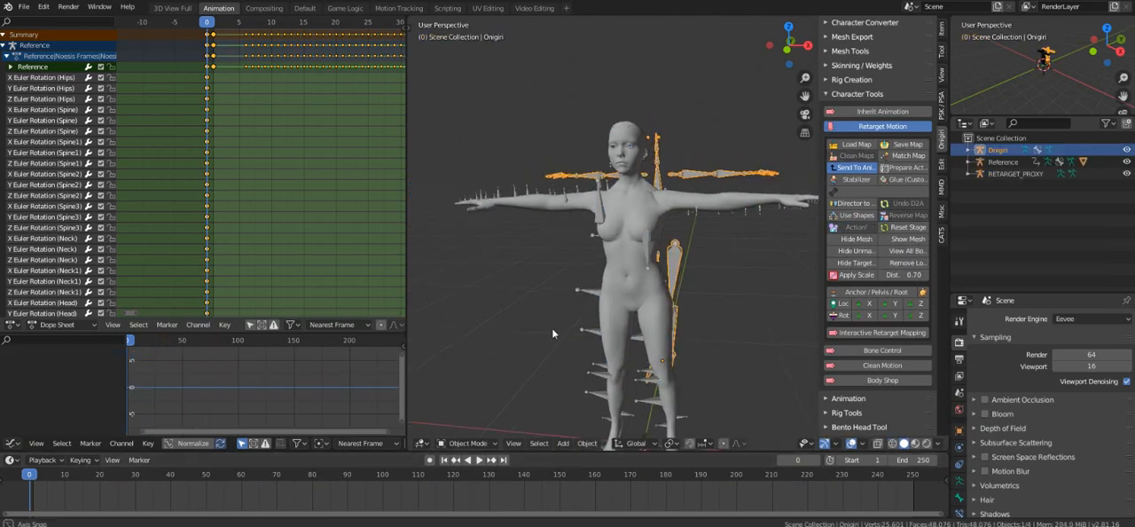
key(space)
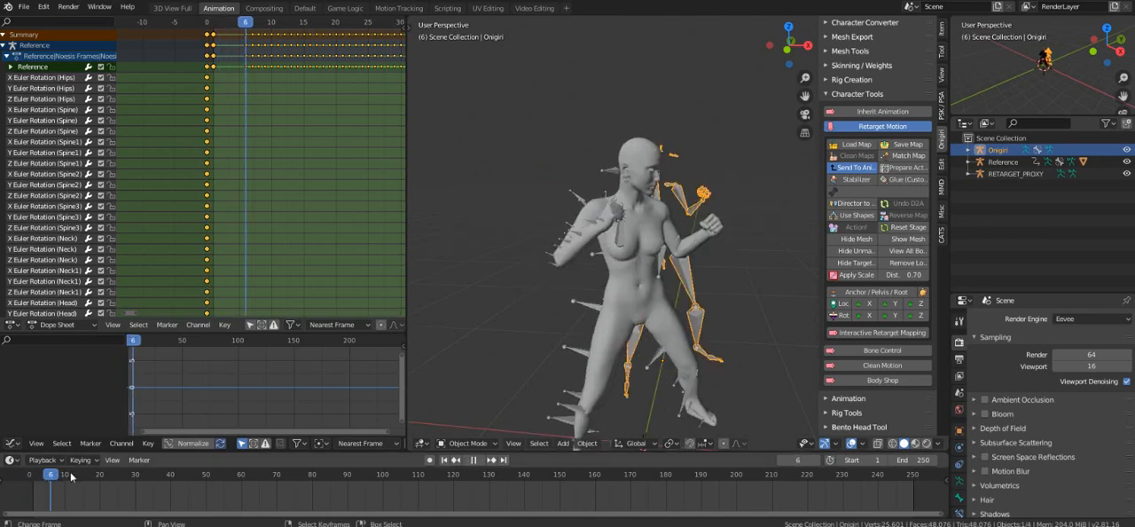
key(space)
middle_drag(662, 394, 589, 402)
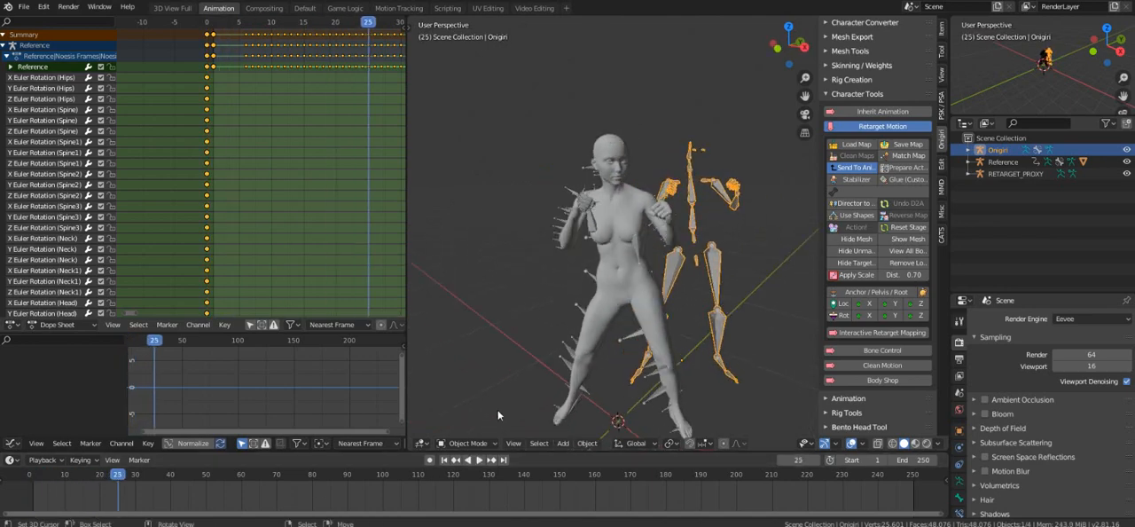
key(space)
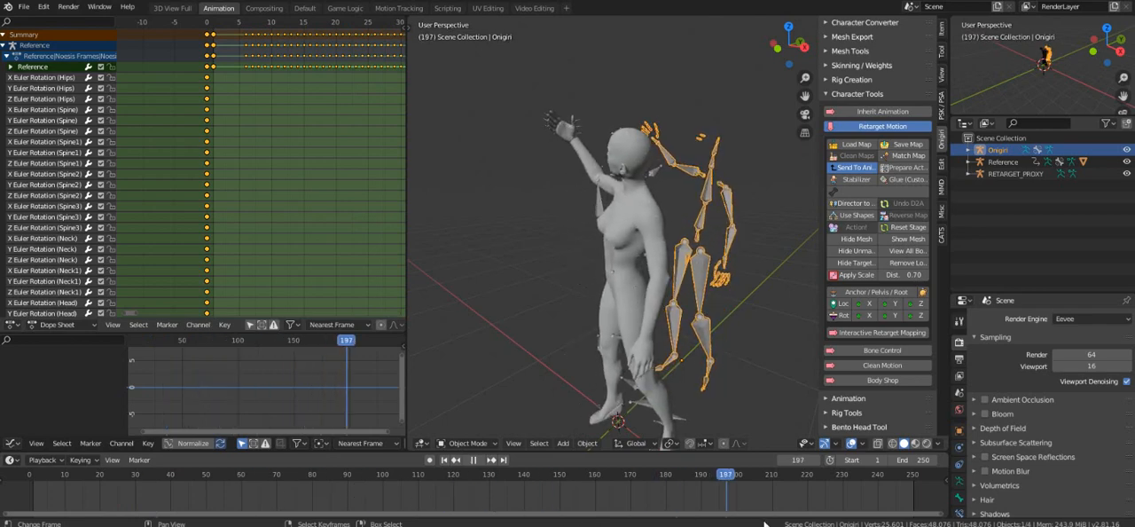
drag(32, 490, 11, 507)
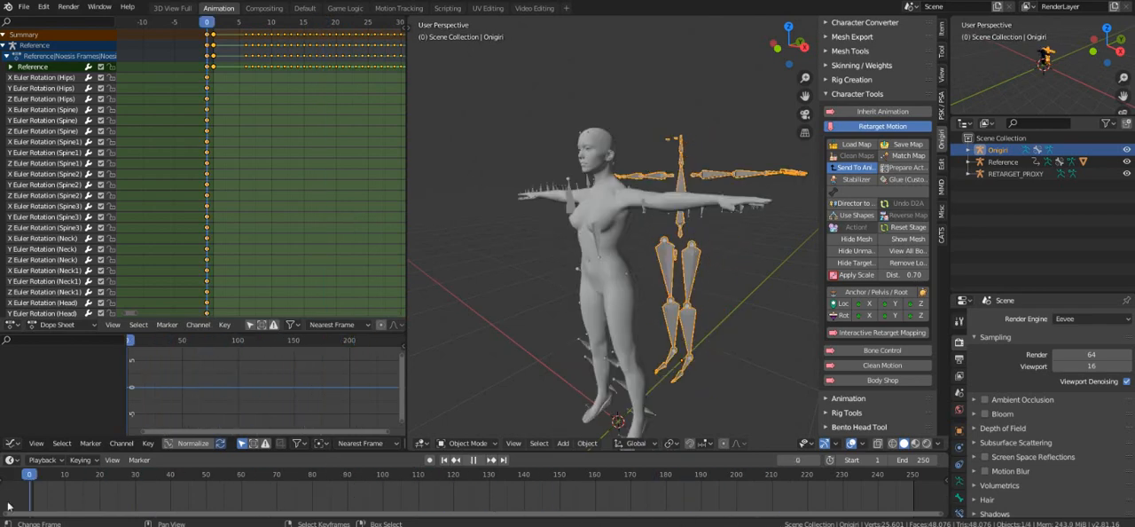
Stop the playback, inspect the Onigiri rig's bones in Pose Mode and return the rig to Object Mode.
key(space)
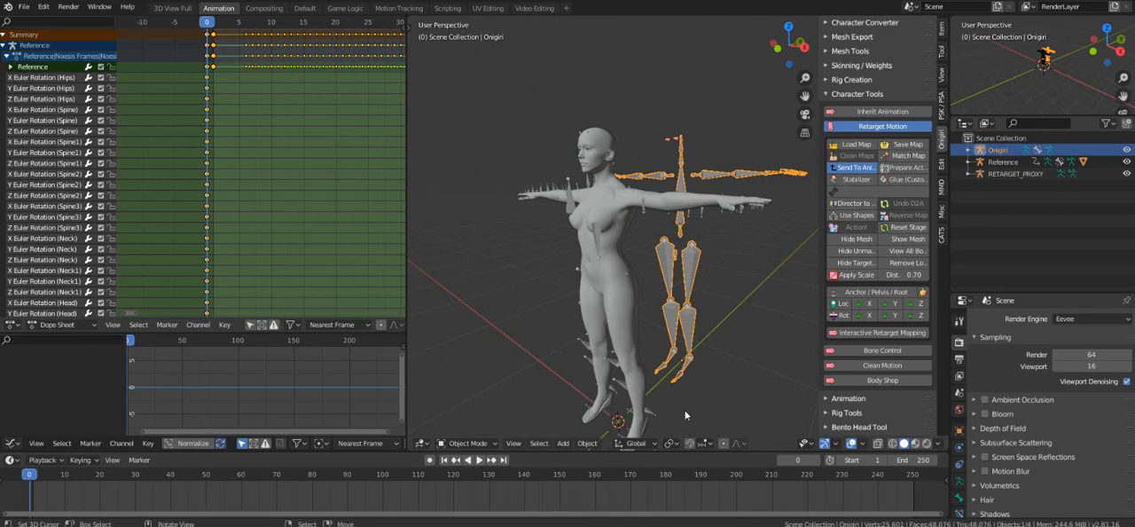
click(467, 443)
click(502, 401)
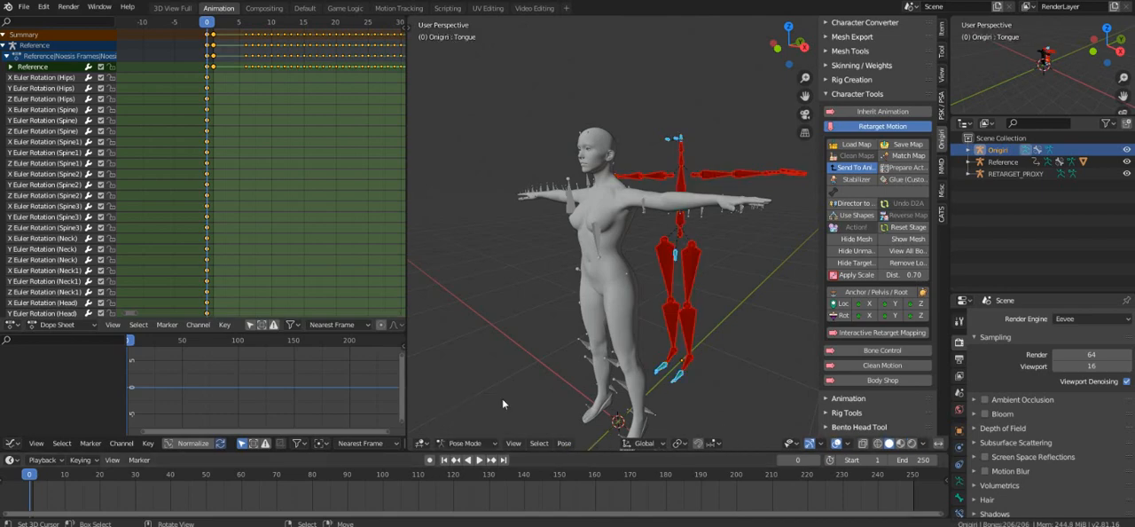
click(475, 440)
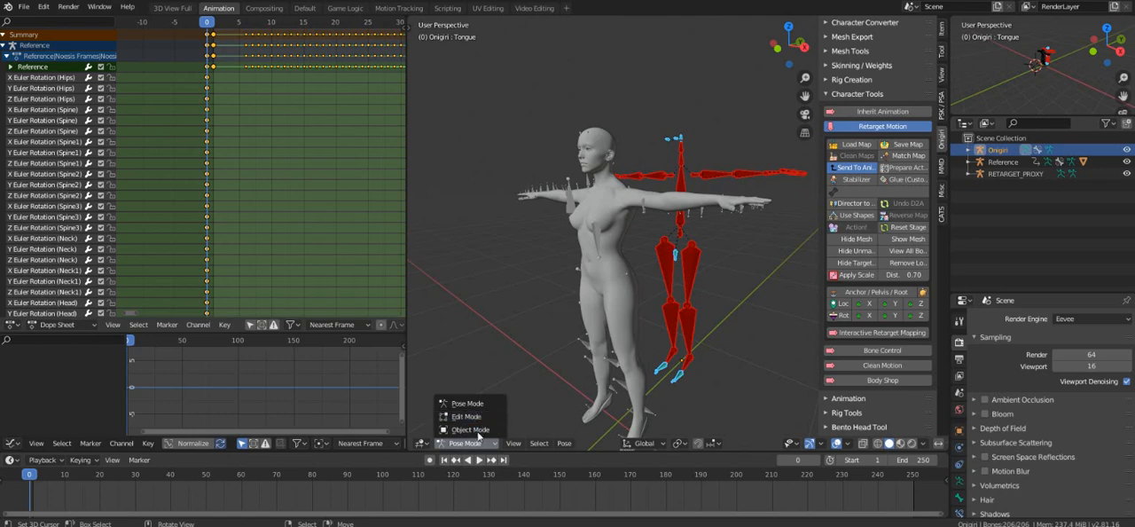
click(465, 430)
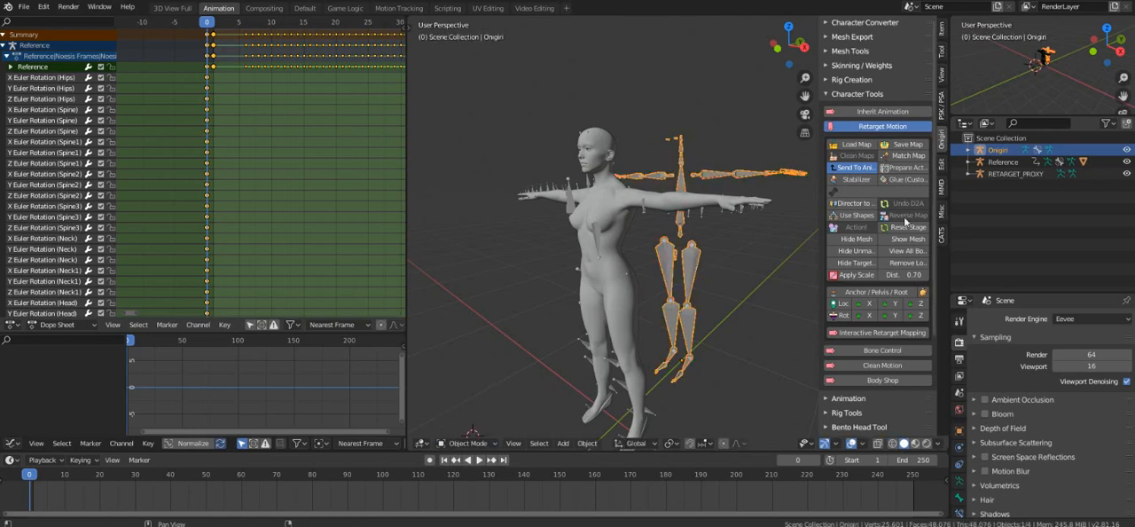
Close the Retarget Motion tools and set the start frame to 5 in Onigiri's animation export settings.
click(871, 127)
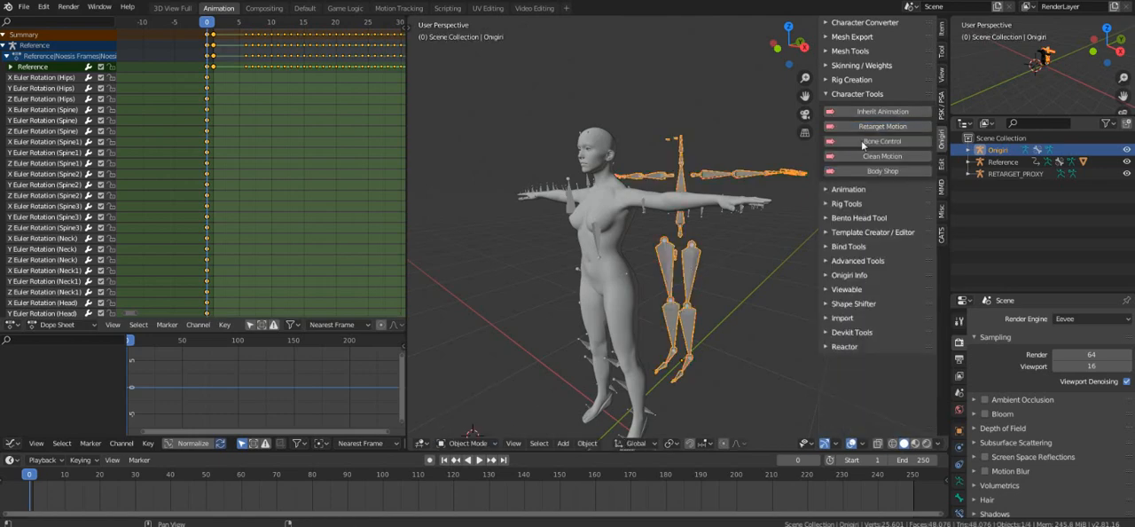
click(860, 189)
scroll(859, 192, down, 1)
scroll(858, 193, down, 1)
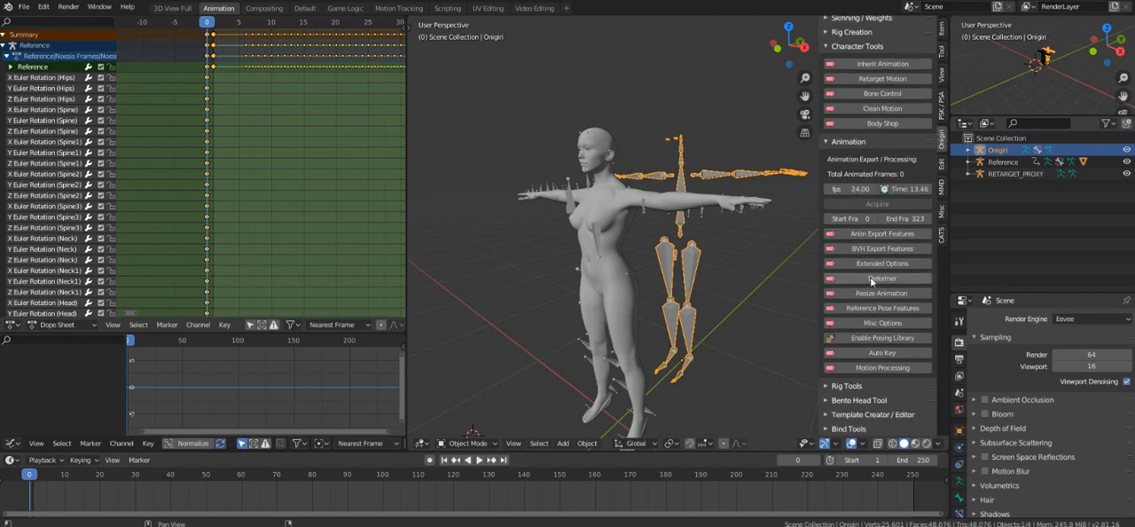
click(830, 219)
key(Tab)
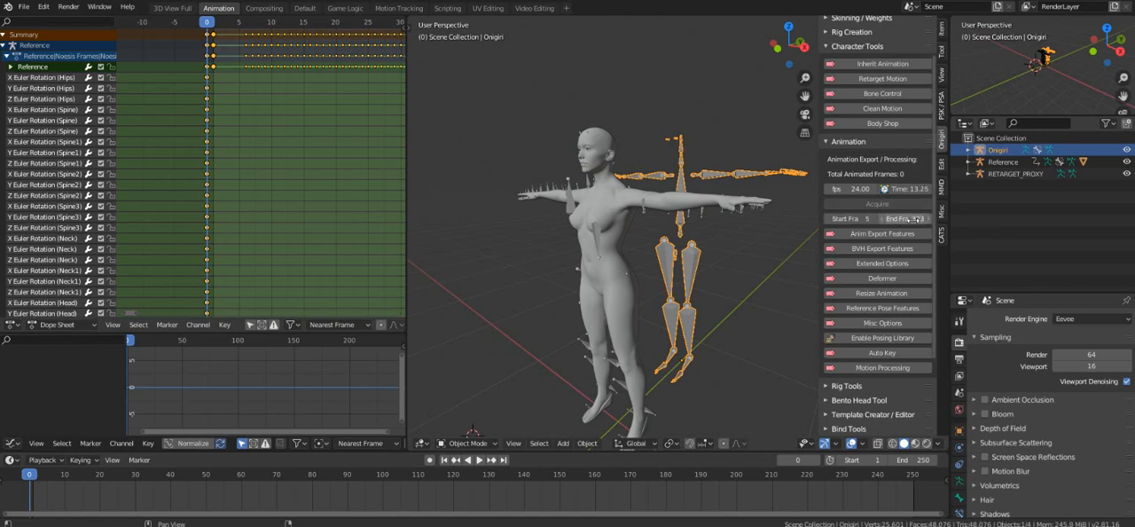
key(Return)
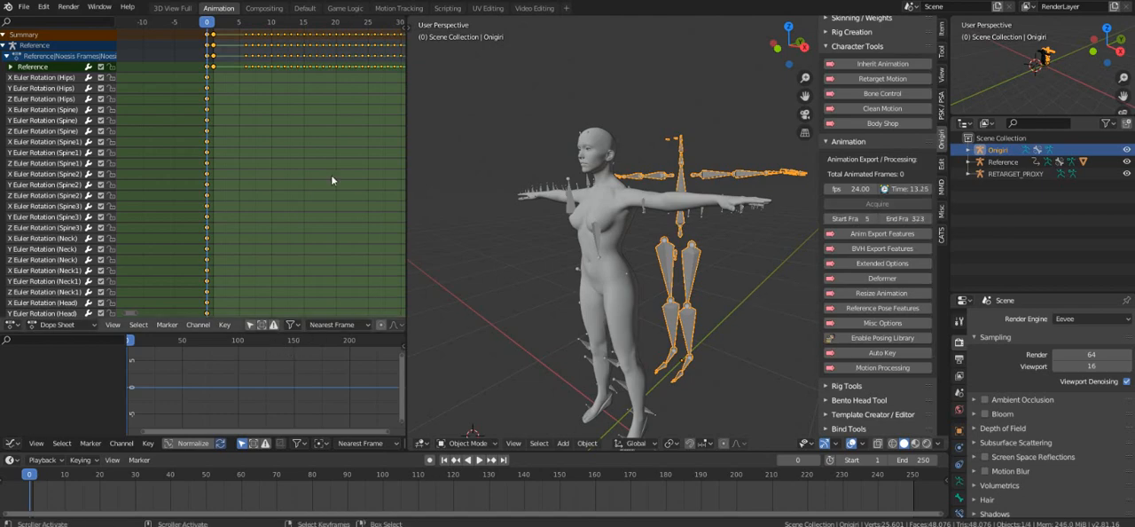
Find the Reference animation's last keyframe and move the playhead there, to frame 323.
ctrl+scroll(397, 192, right, 4)
ctrl+scroll(396, 192, right, 20)
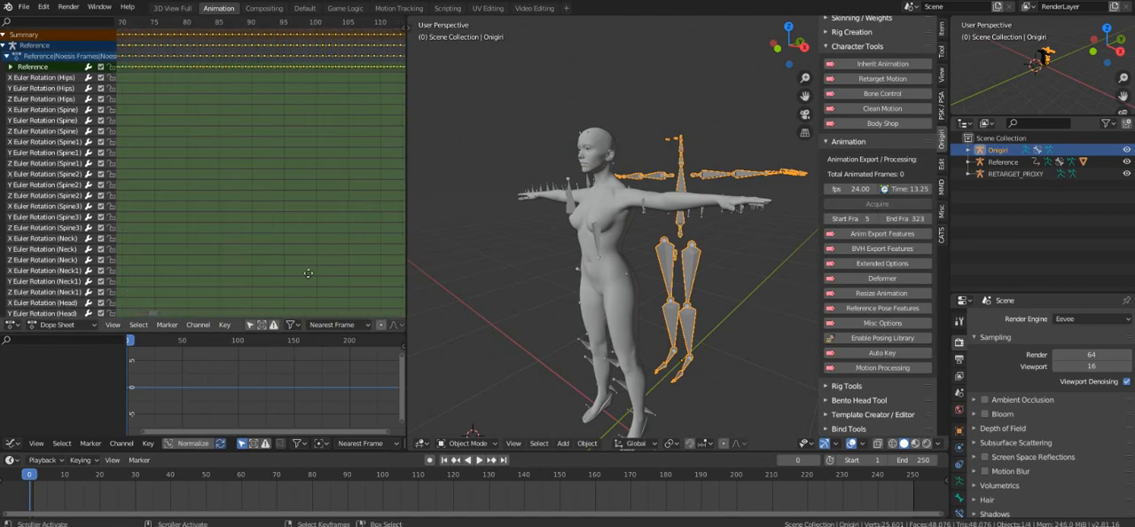
middle_drag(24, 225, 404, 51)
mouse_move(368, 174)
middle_down()
mouse_move(266, 181)
mouse_move(370, 182)
middle_up()
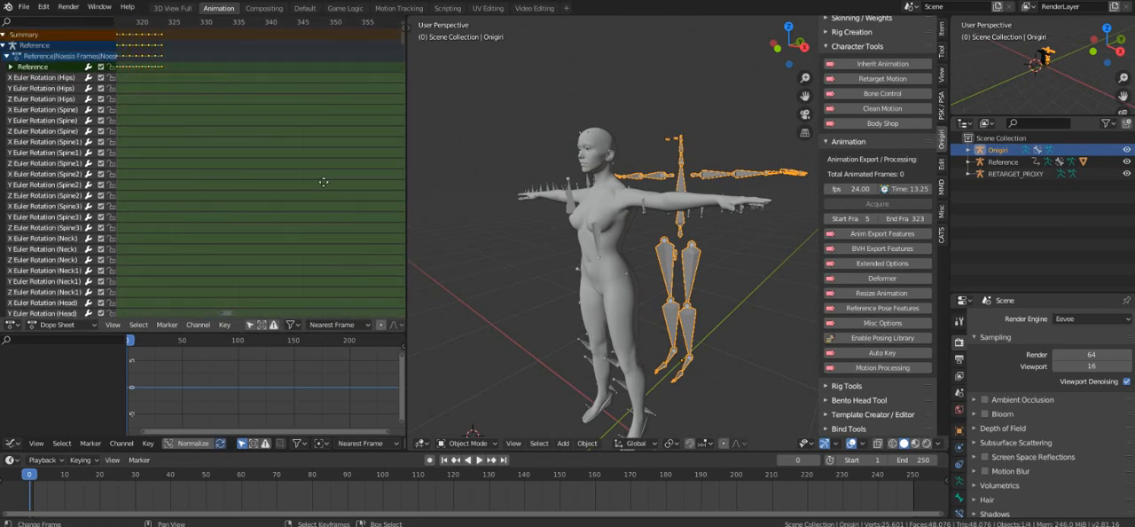
click(162, 29)
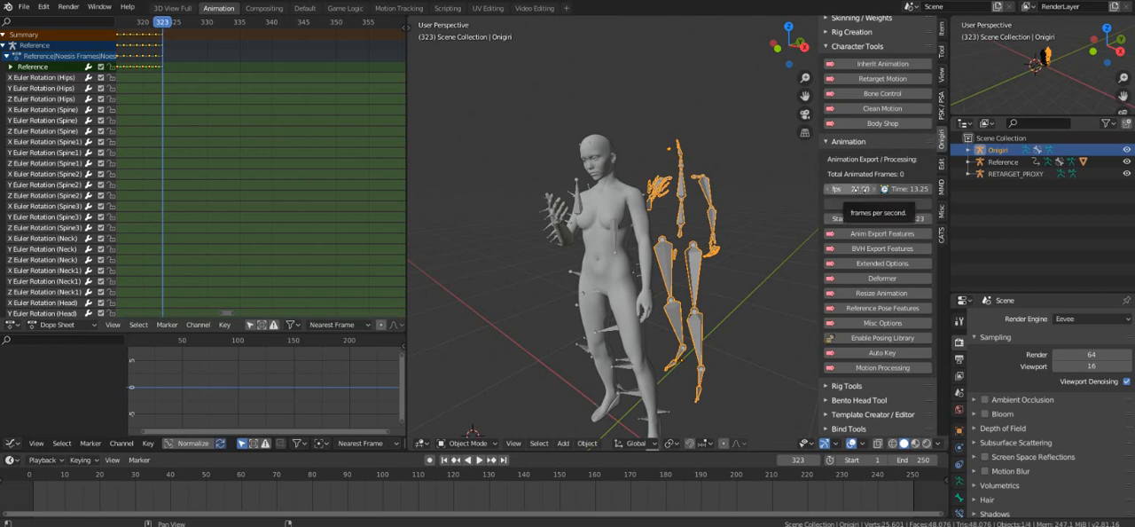
Set the animation export frame rate to 30 fps.
click(842, 189)
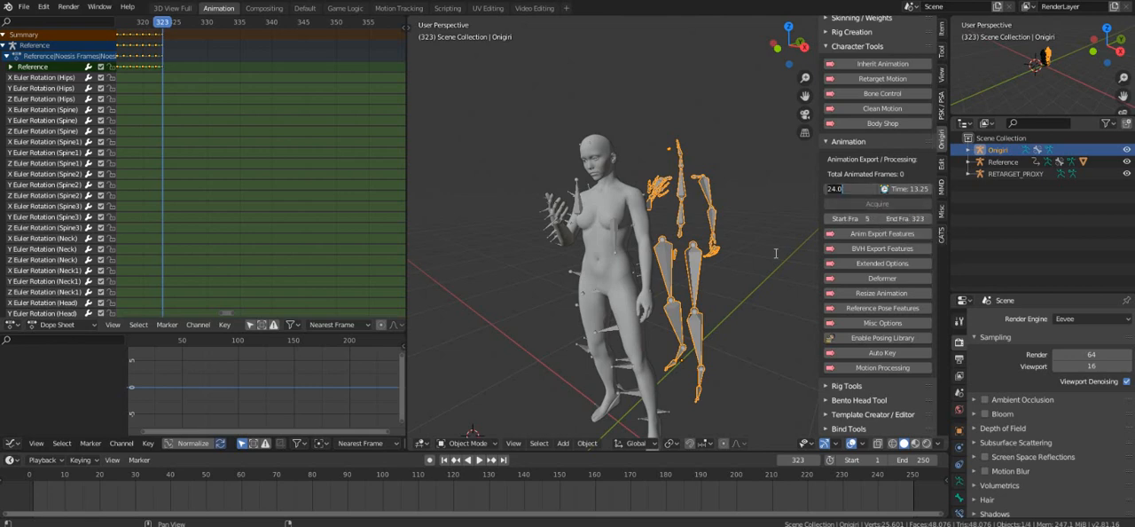
text(30)
key(Return)
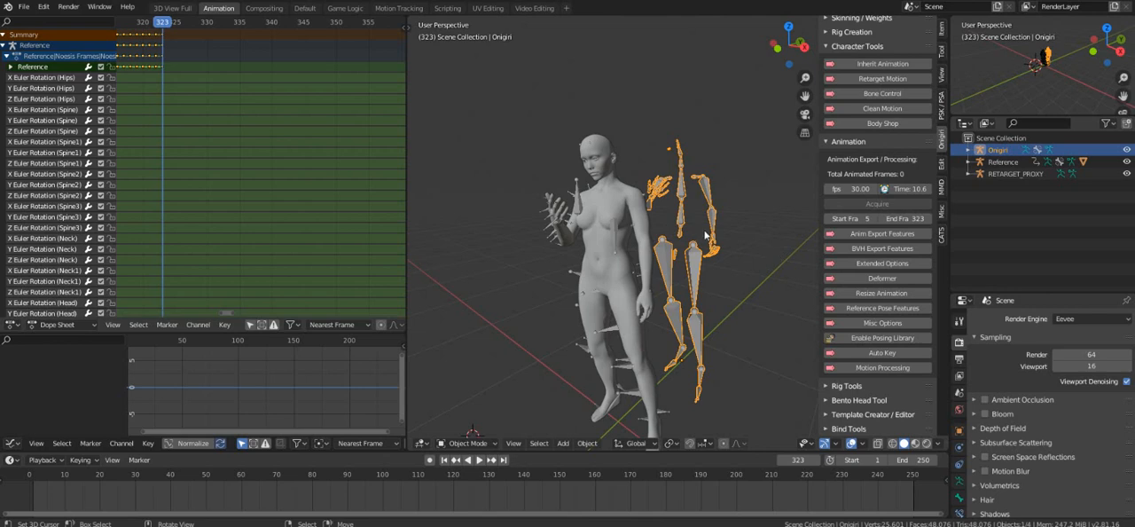
In the Anim Export Features, set the base name to "Cass on the phone win" and the base priority to 4.
click(874, 234)
click(899, 252)
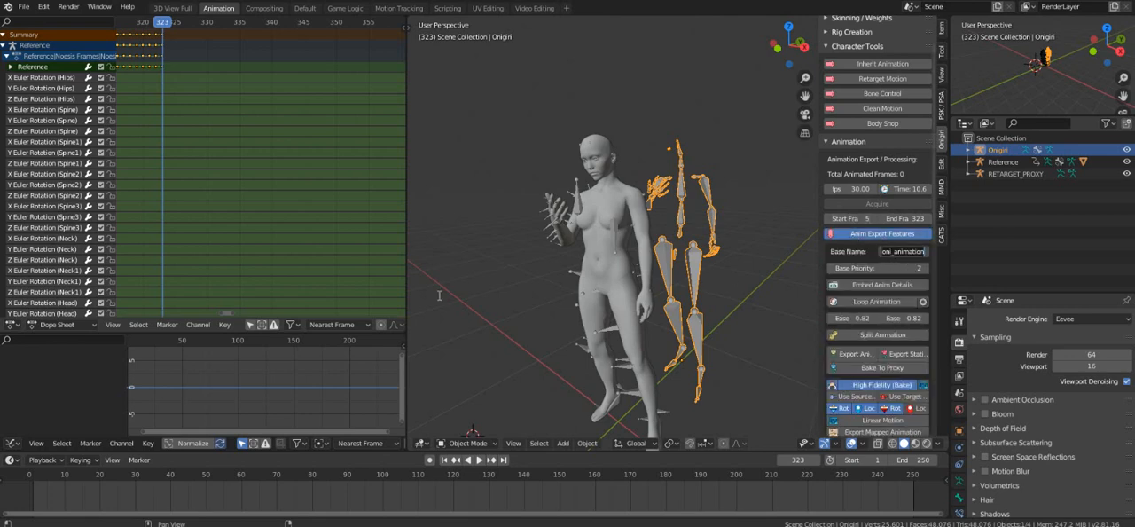
text(Cass on the phone)
key(Return)
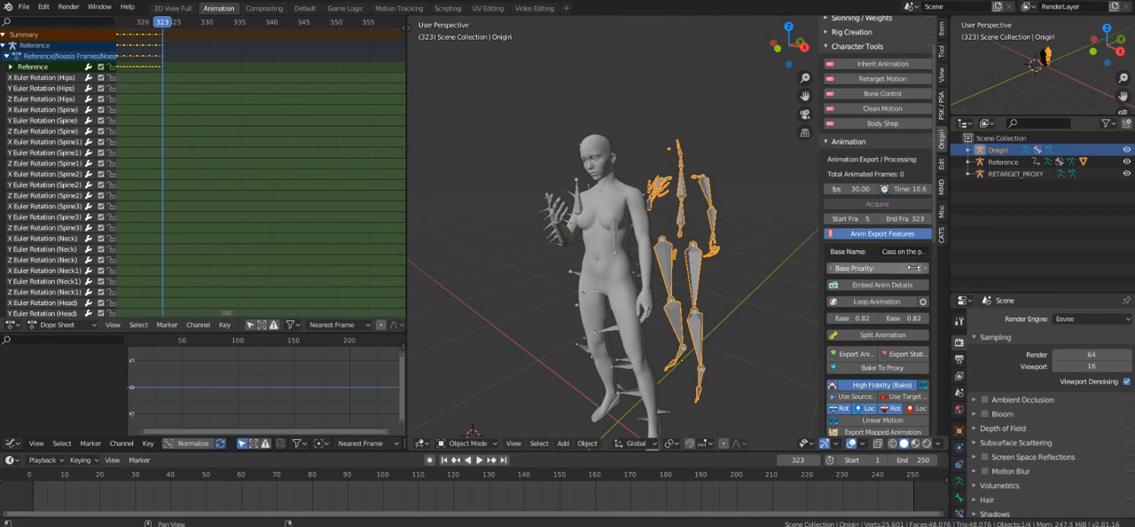
click(925, 269)
click(925, 269)
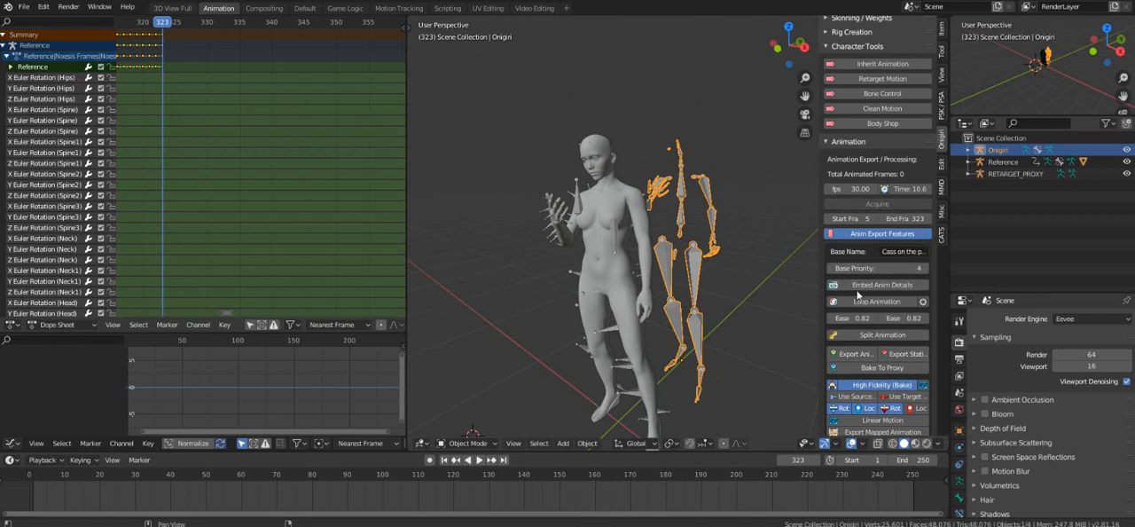
Export the Onigiri animation to the Desktop as Cass on the phone win.anim.
click(854, 355)
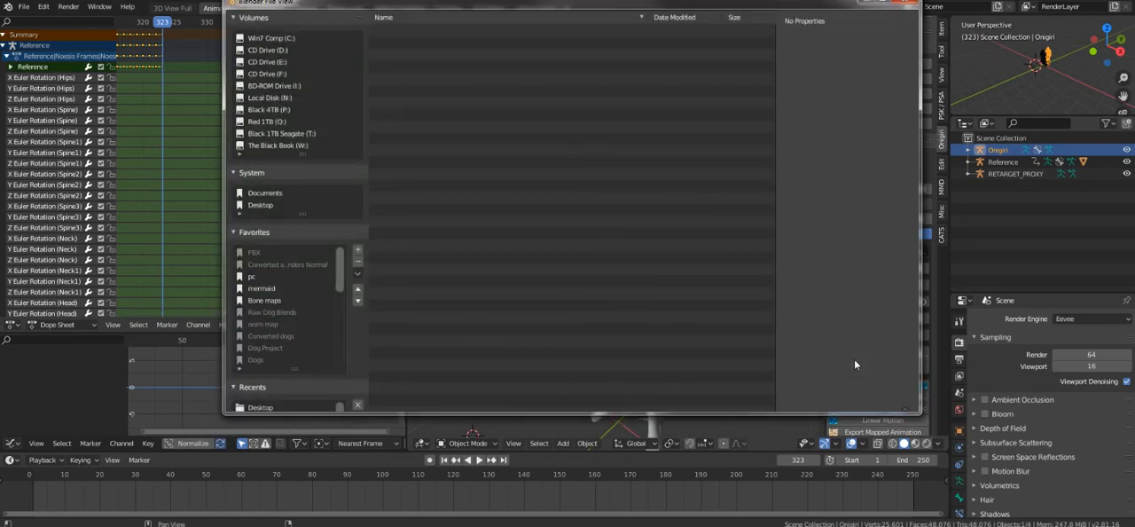
click(254, 206)
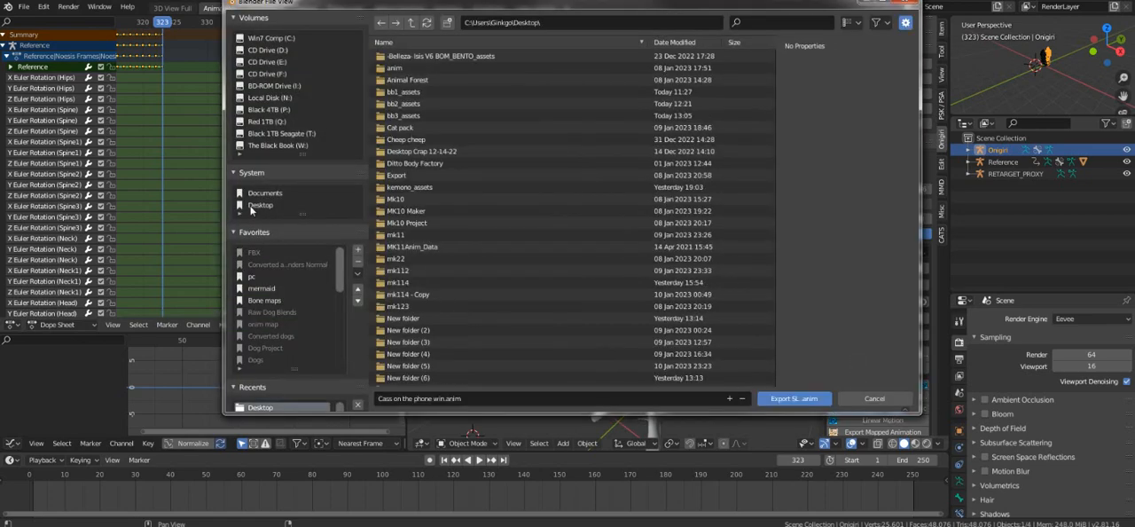
click(786, 403)
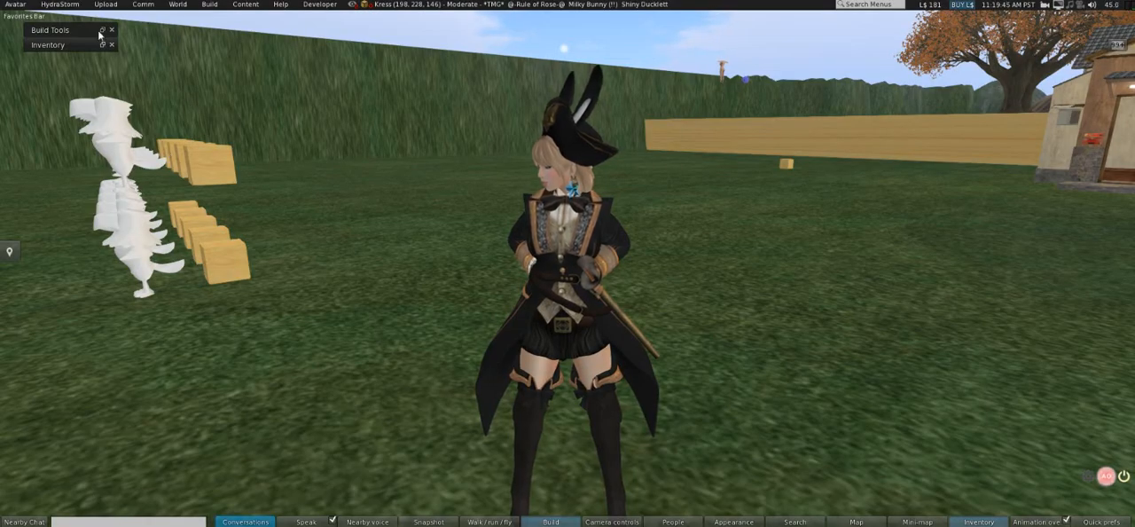
Switch to the Second Life viewer and upload Cass on the phone win.anim from the Desktop as an animation for L$10.
click(110, 6)
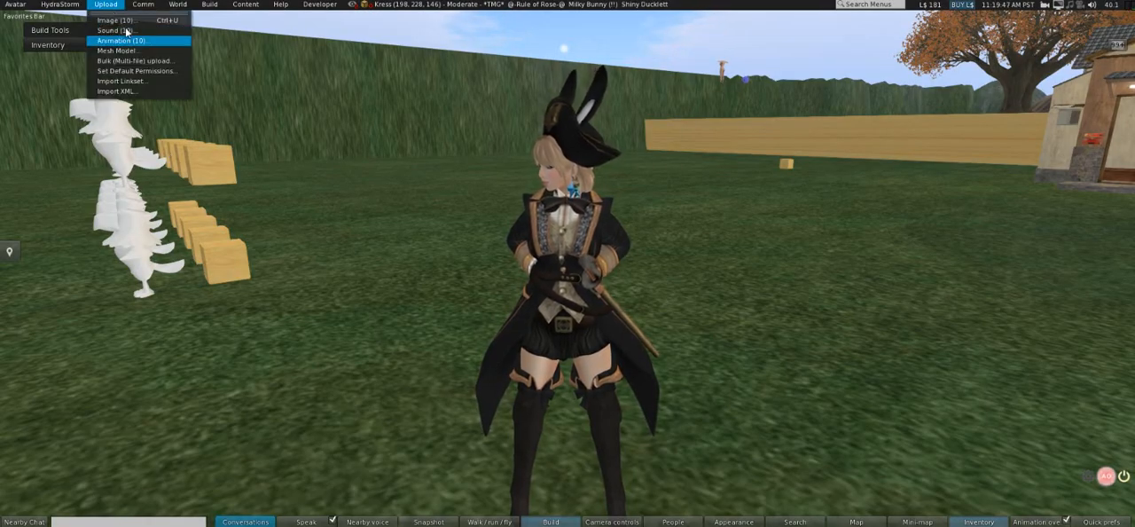
click(122, 40)
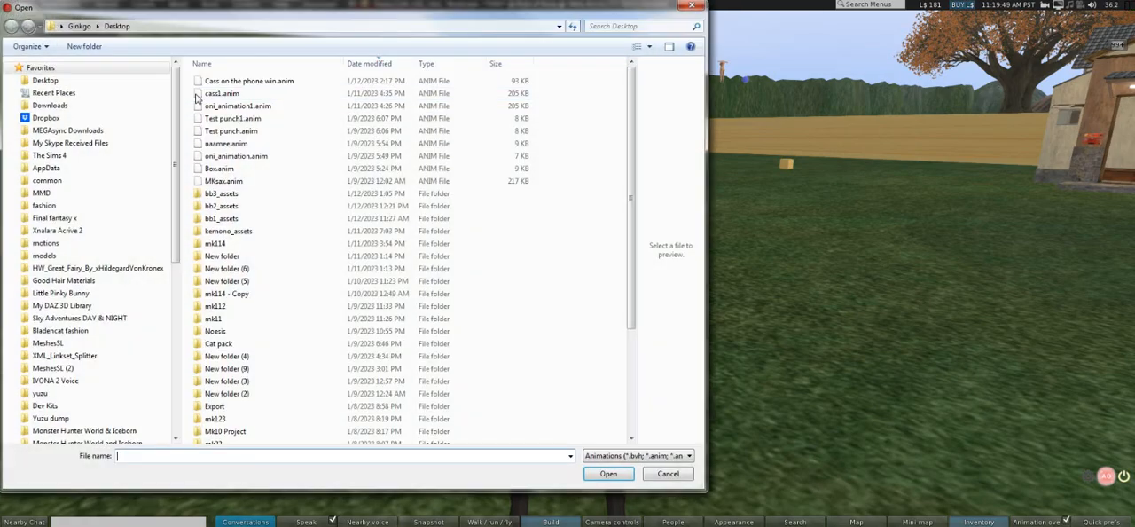
double_click(229, 80)
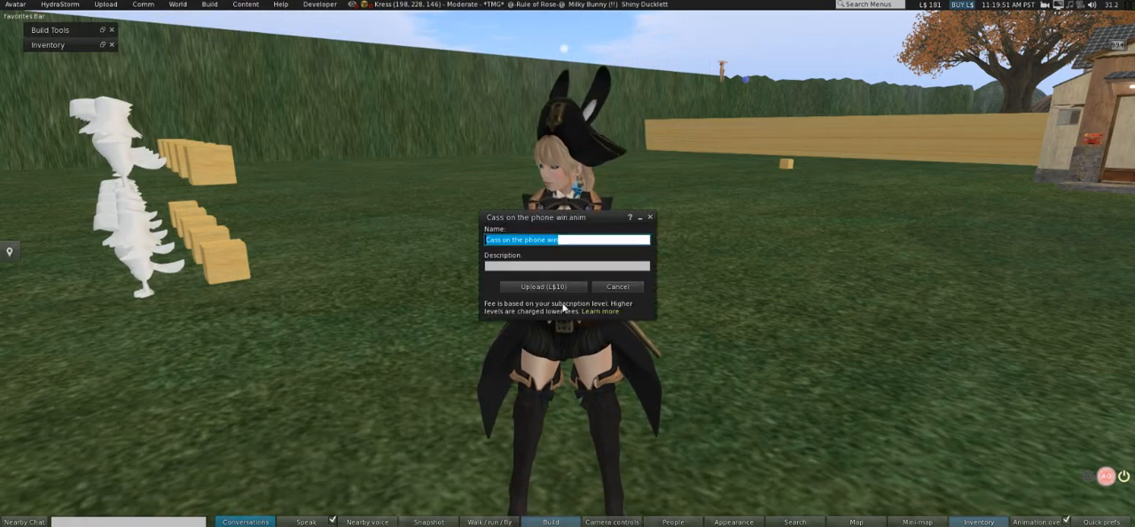
click(554, 355)
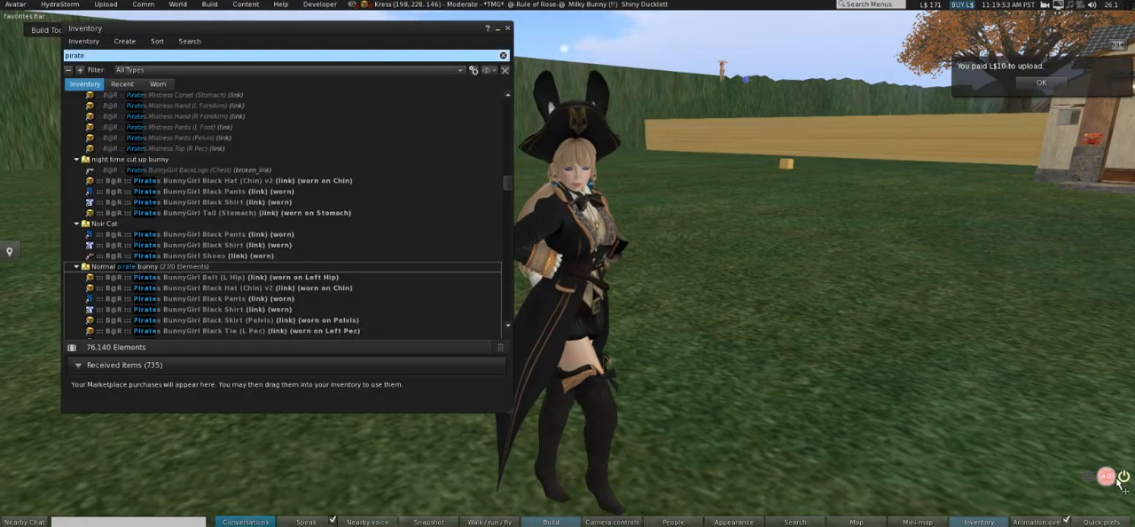
Close the inventory and build tools windows and turn off the avatar's animation overrider HUD.
click(508, 29)
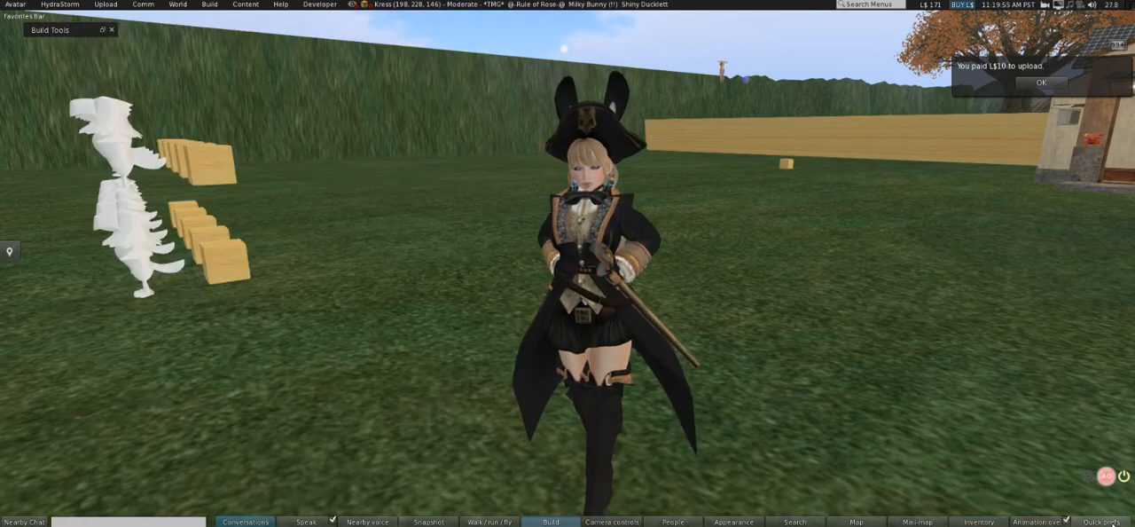
click(1125, 475)
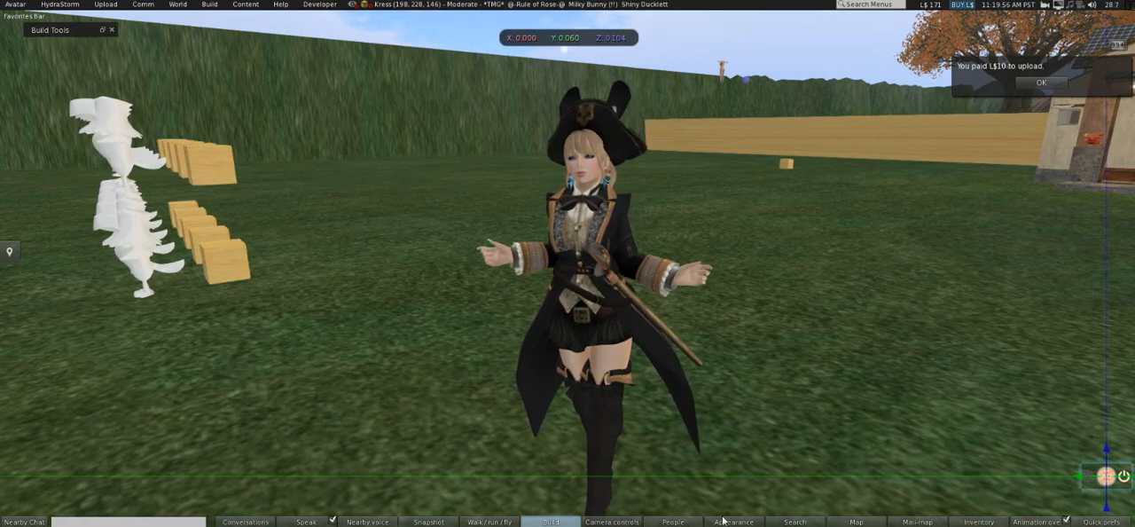
click(890, 324)
right_click(890, 323)
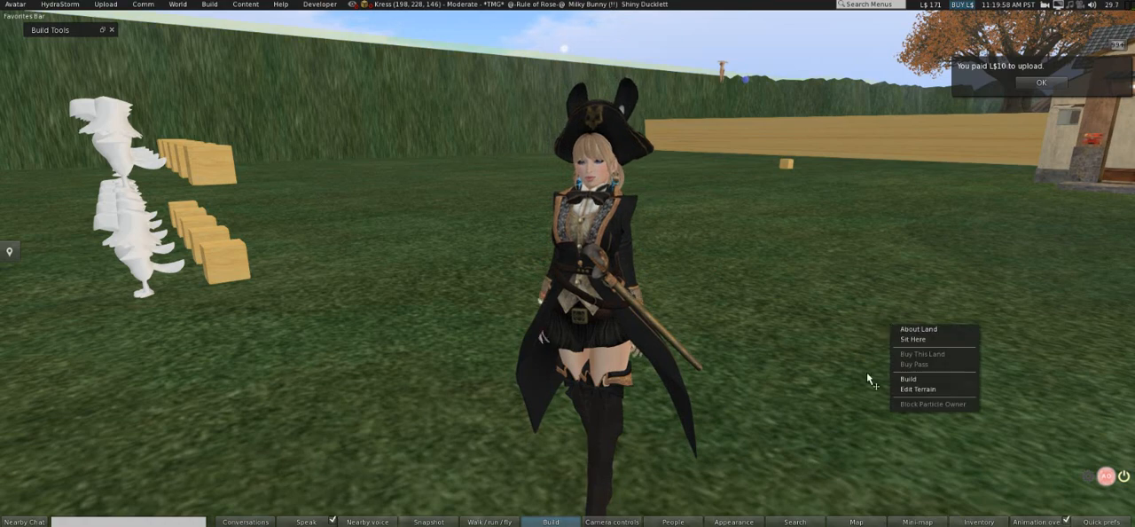
click(867, 375)
key(ctrl+b)
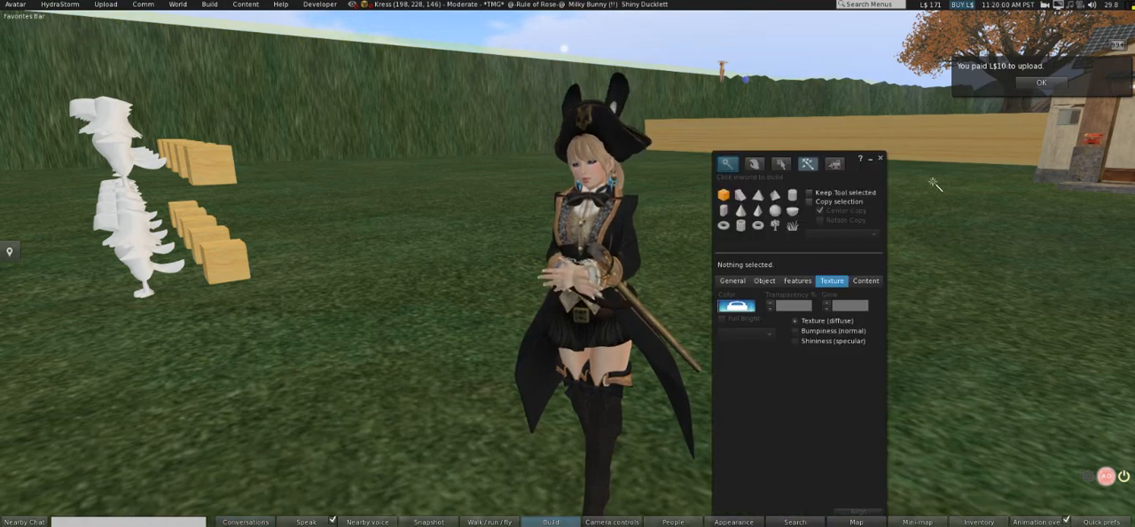
click(880, 160)
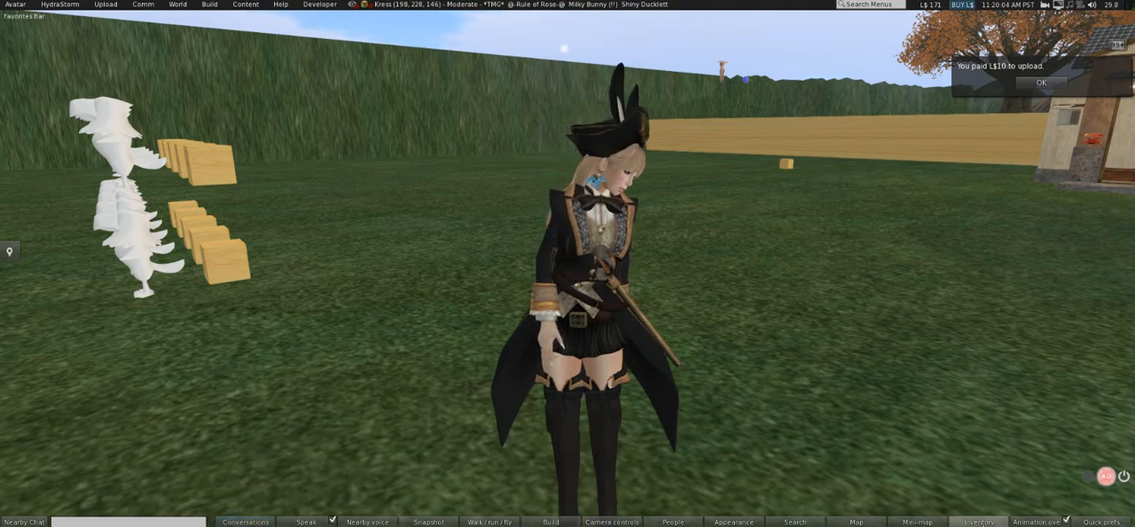
Show the recent inventory items, clear the "pirate" filter and expand the Animations folder.
key(ctrl+i)
click(122, 83)
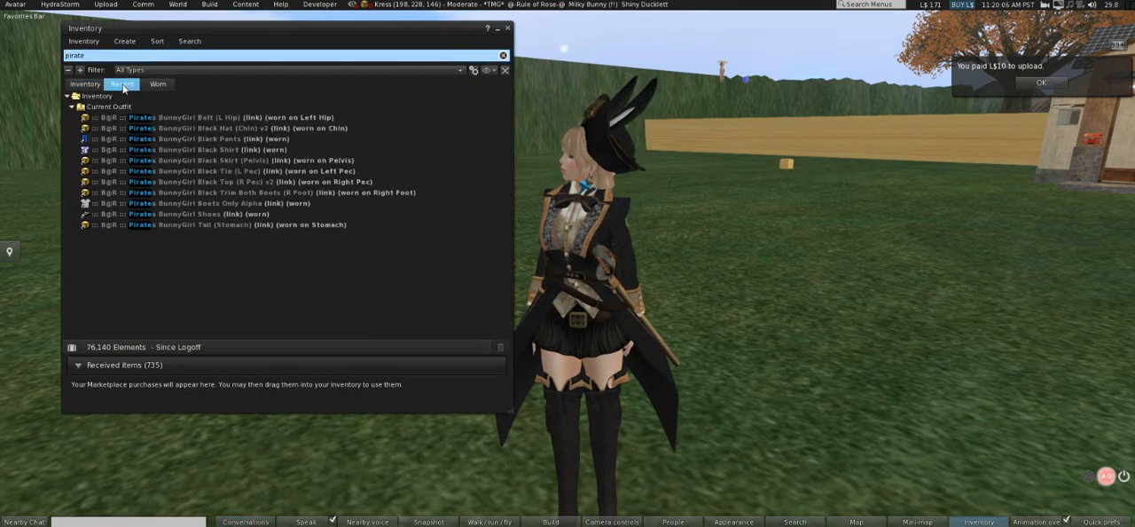
click(99, 52)
key(BackSpace)
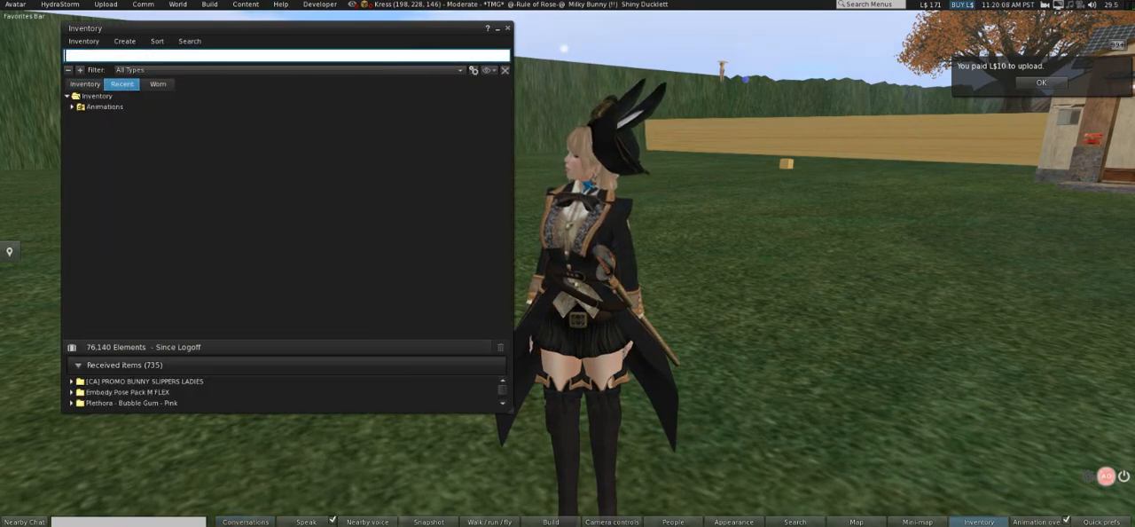
click(72, 107)
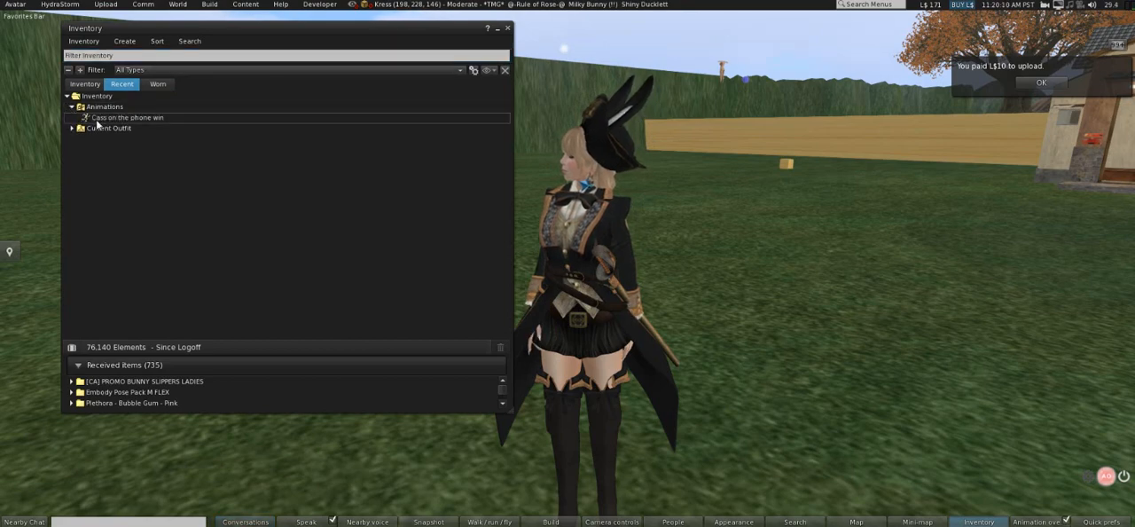
Play the "Cass on the phone win" animation in-world and examine the avatar's motion from several angles.
double_click(120, 117)
click(93, 249)
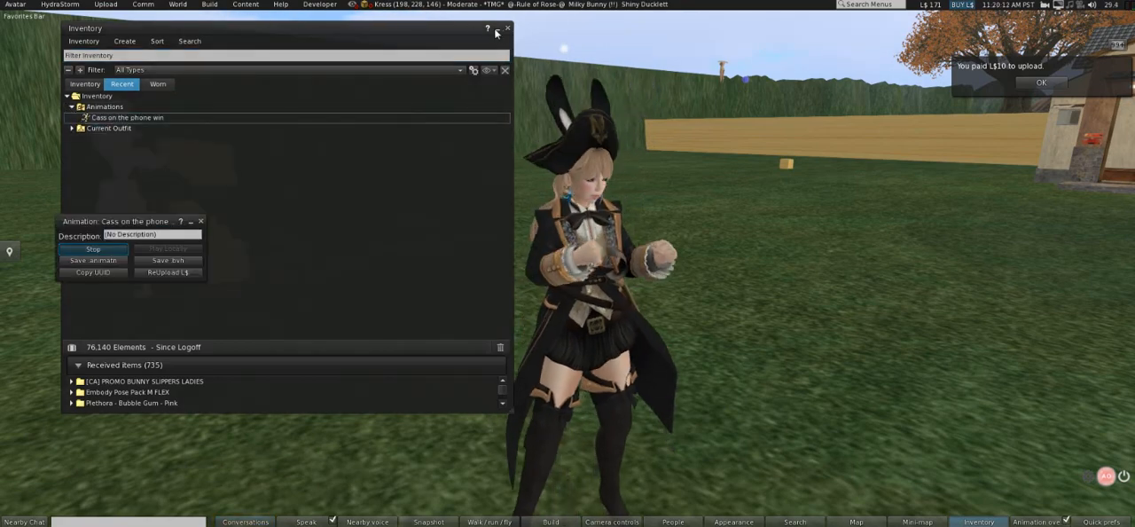
click(498, 27)
alt+drag(551, 151, 489, 152)
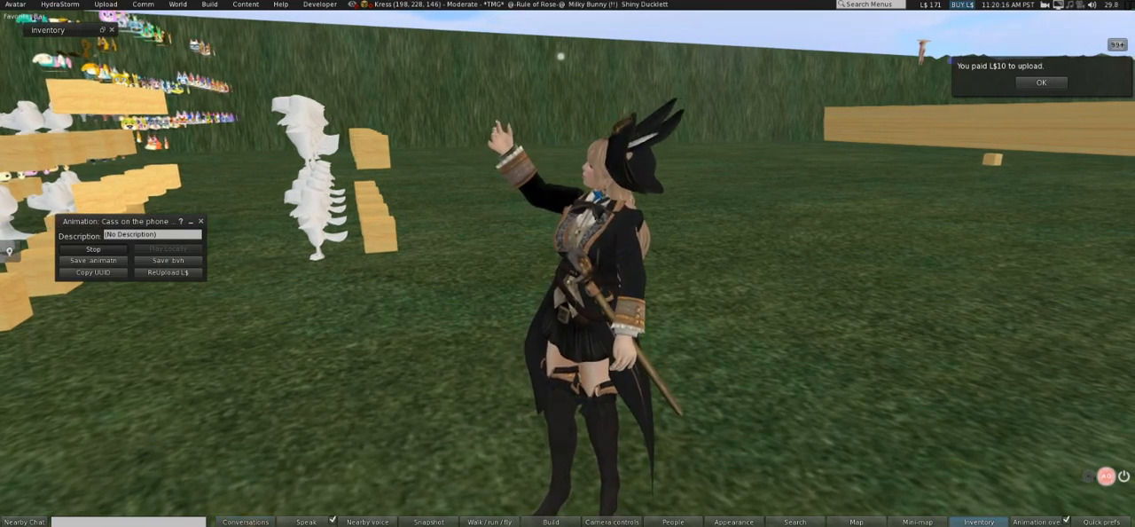
alt+drag(490, 152, 555, 126)
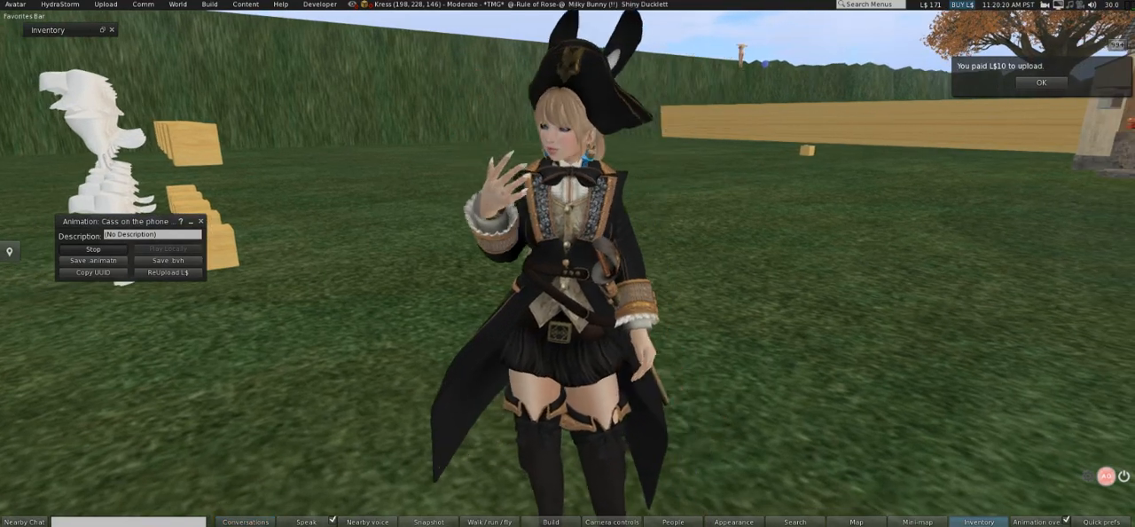
alt+drag(564, 266, 571, 302)
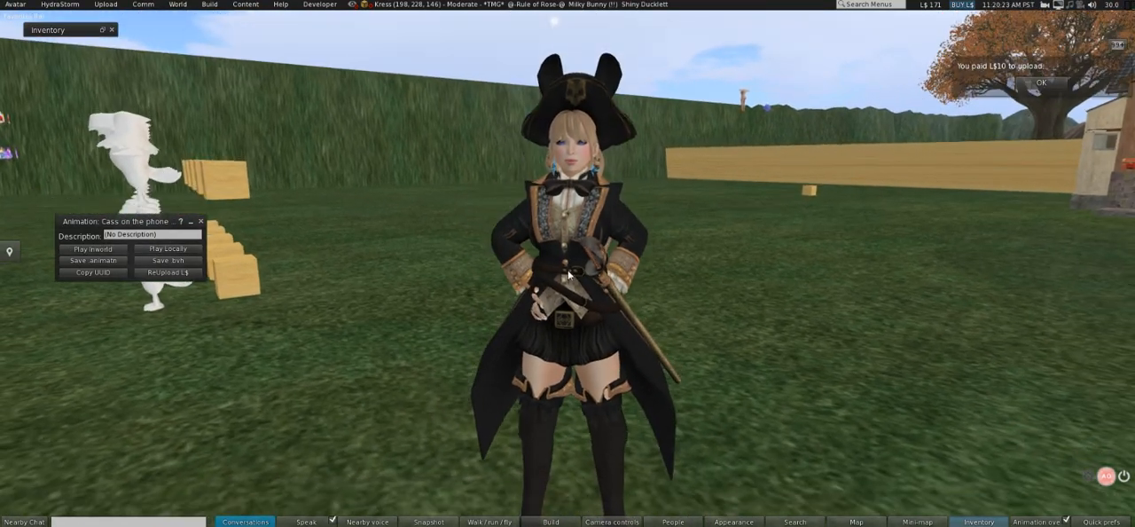
Play the oni_animation1 animation from the full inventory in-world and examine the avatar's motion with the inventory minimized.
click(979, 522)
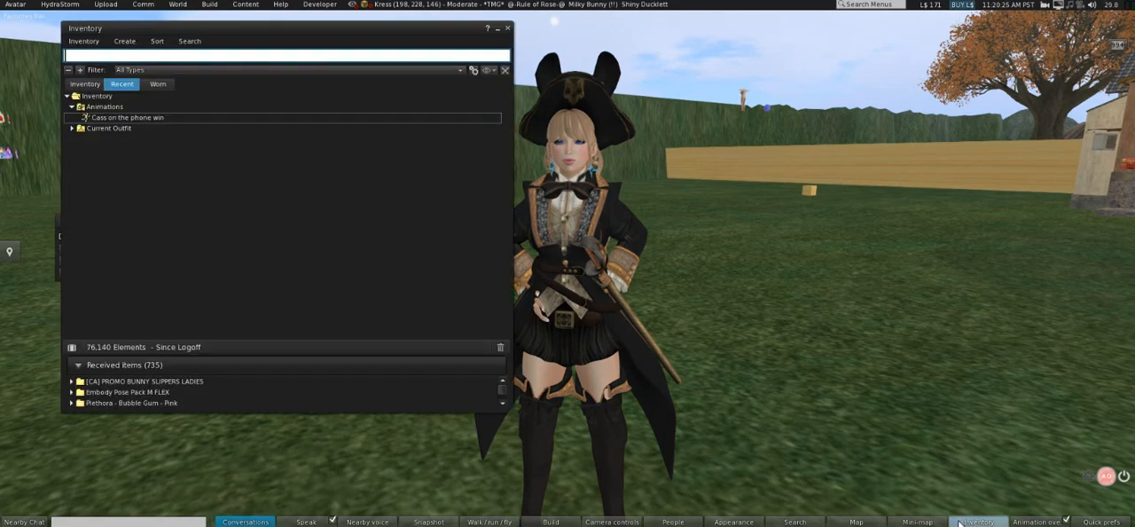
click(84, 83)
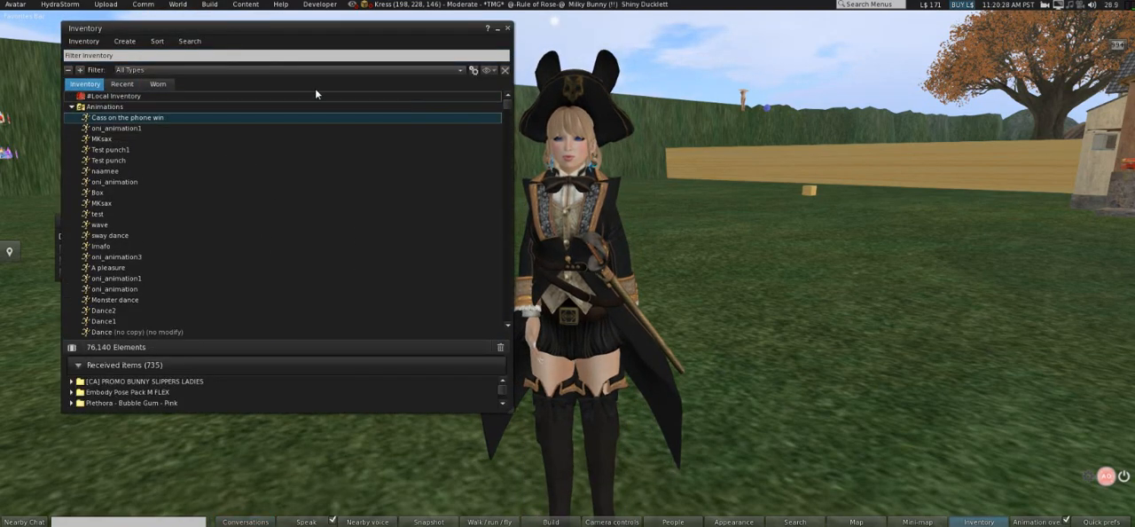
click(140, 129)
double_click(139, 129)
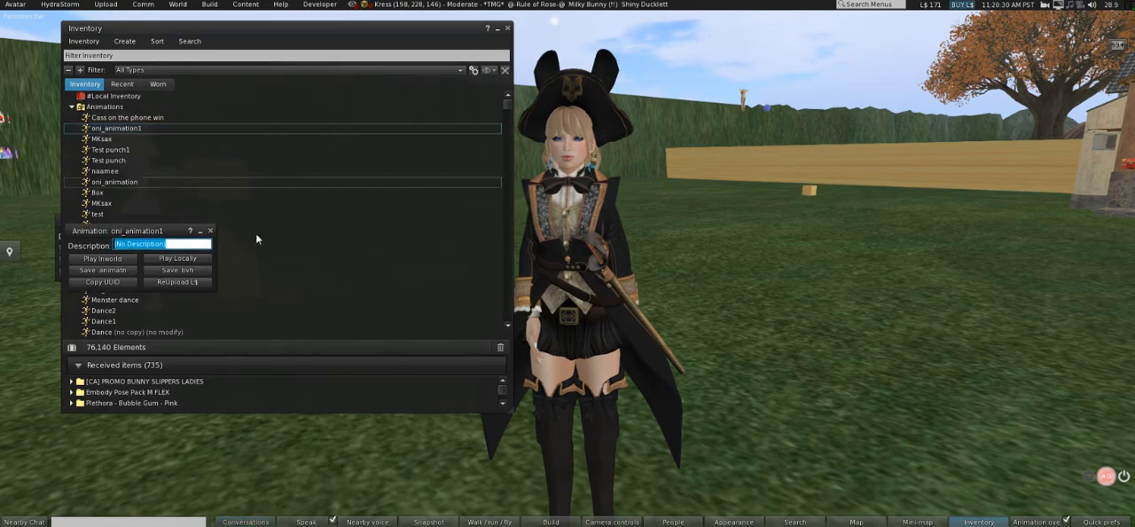
click(103, 258)
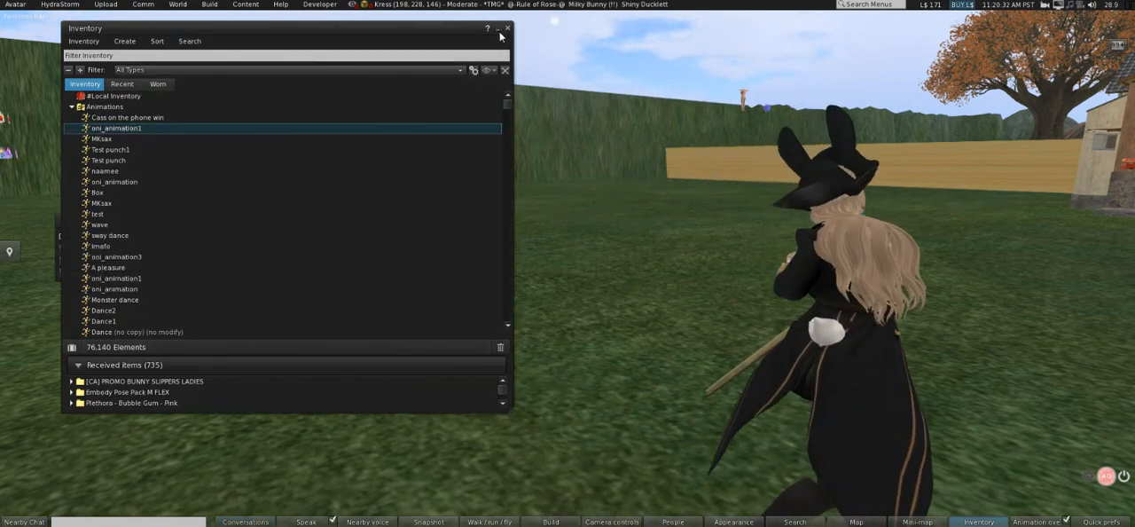
click(498, 29)
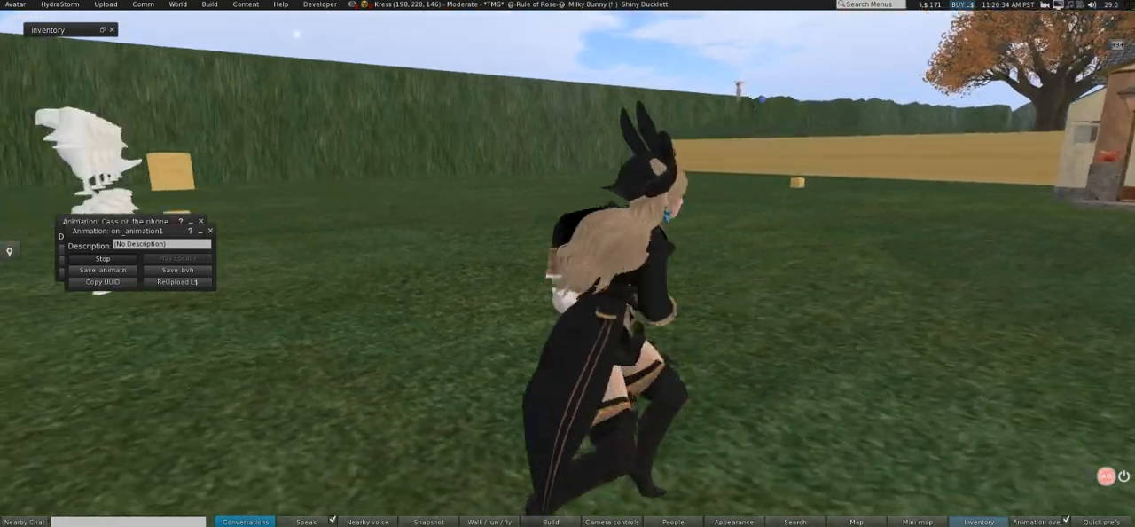
alt+drag(590, 266, 493, 242)
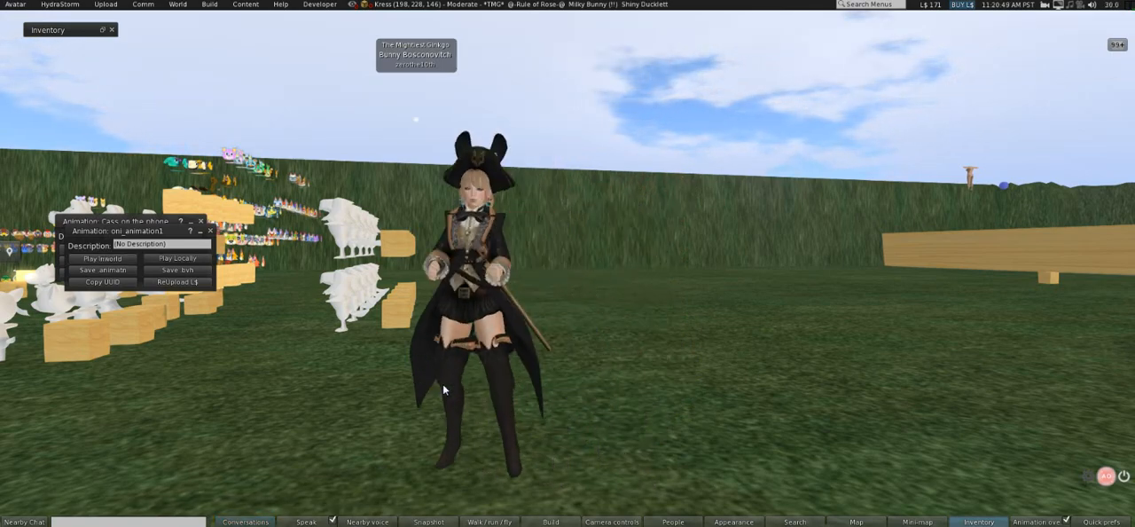
alt+drag(442, 384, 765, 381)
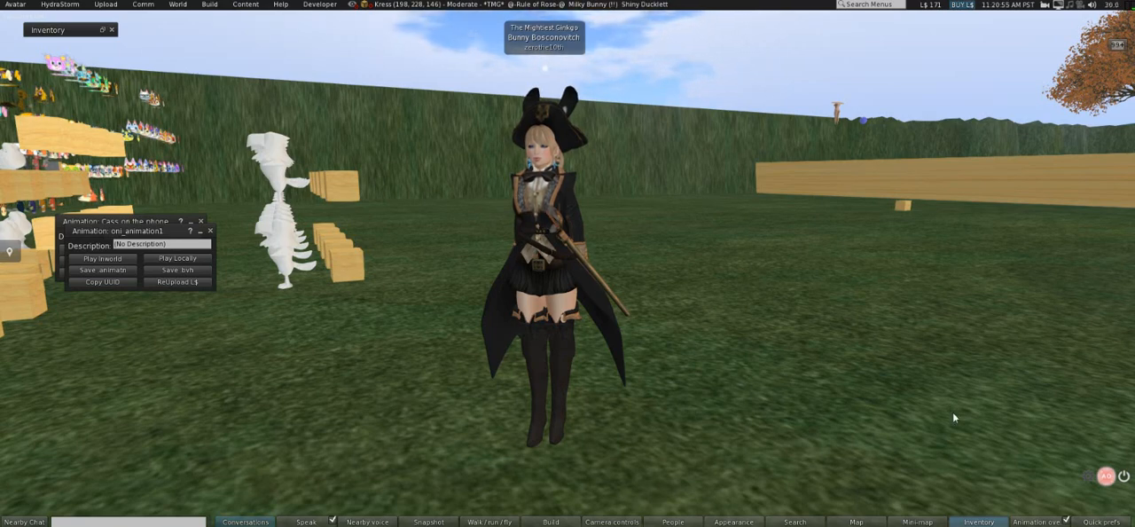
Restore the inventory window and make it narrower, then briefly open the details of the upper MKsax animation.
click(978, 520)
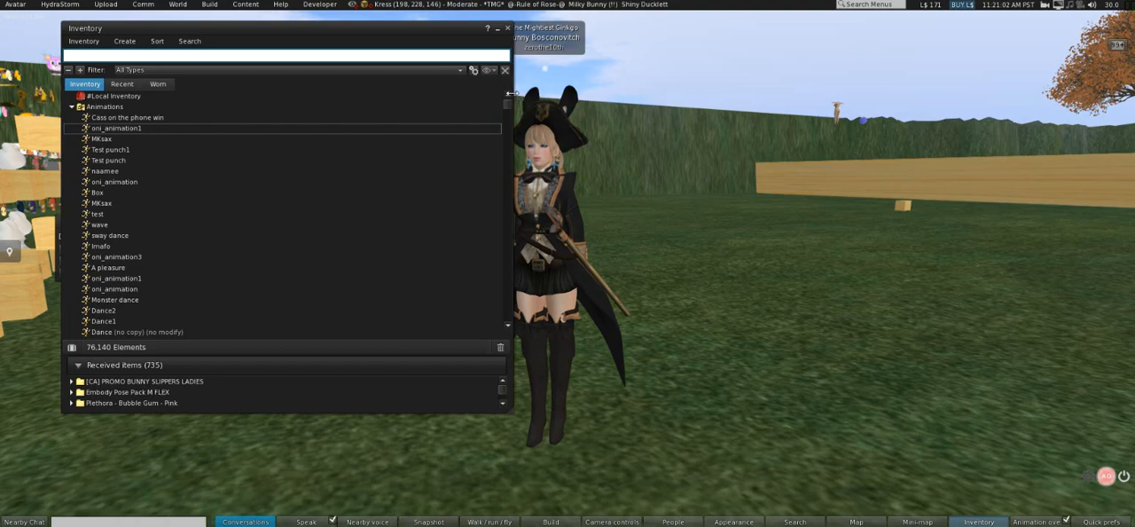
drag(508, 92, 273, 140)
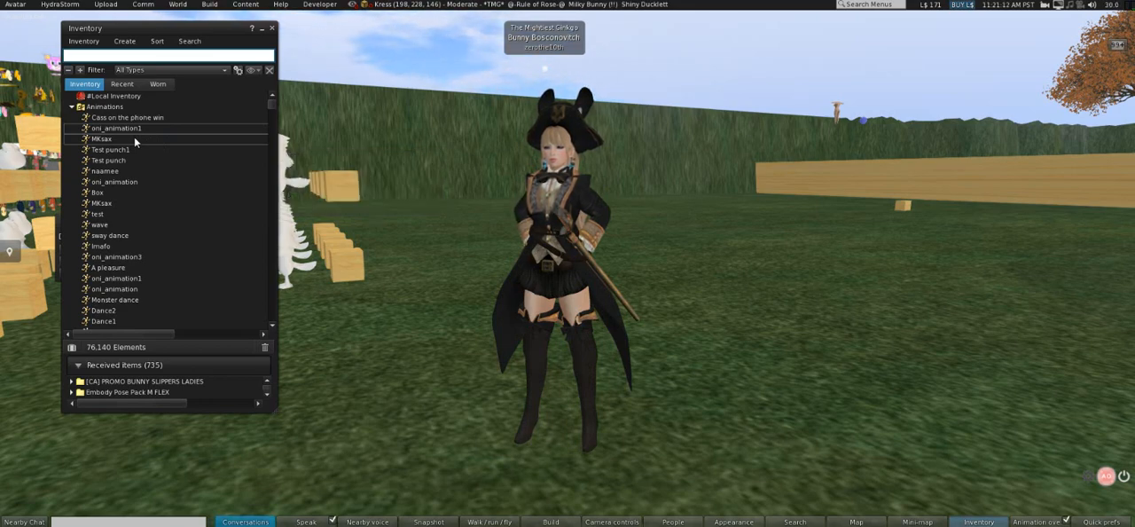
double_click(135, 139)
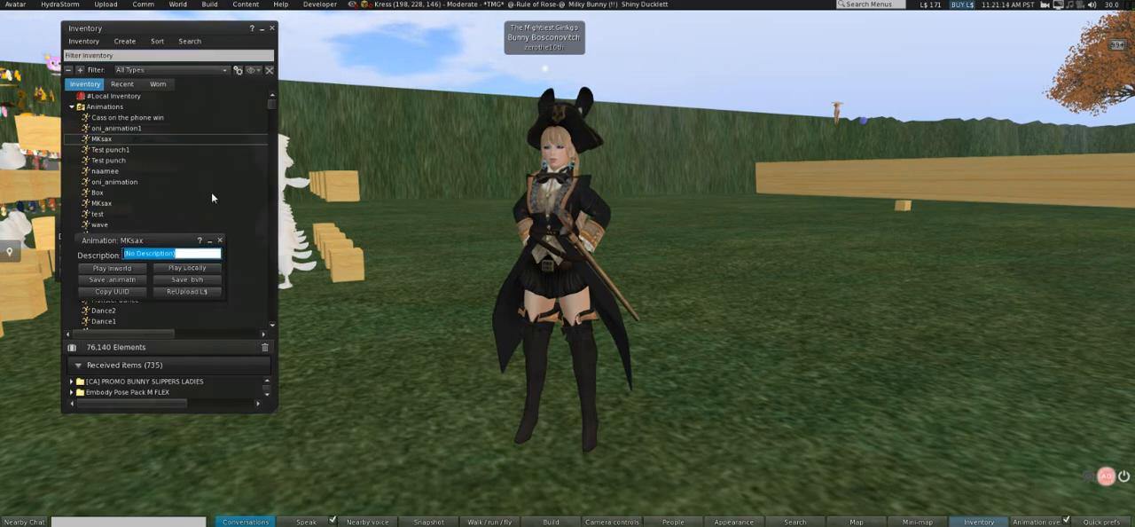
click(220, 239)
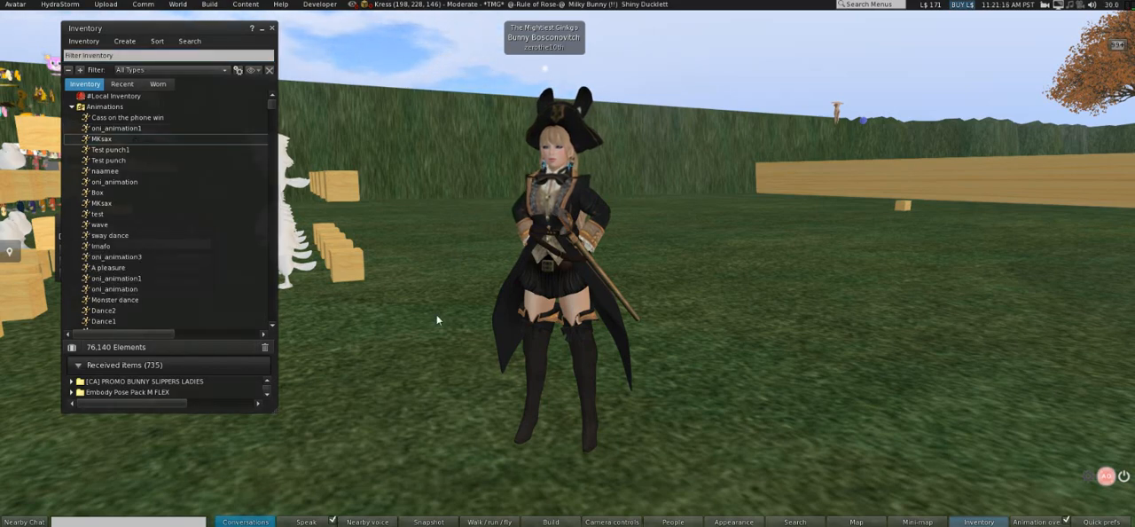